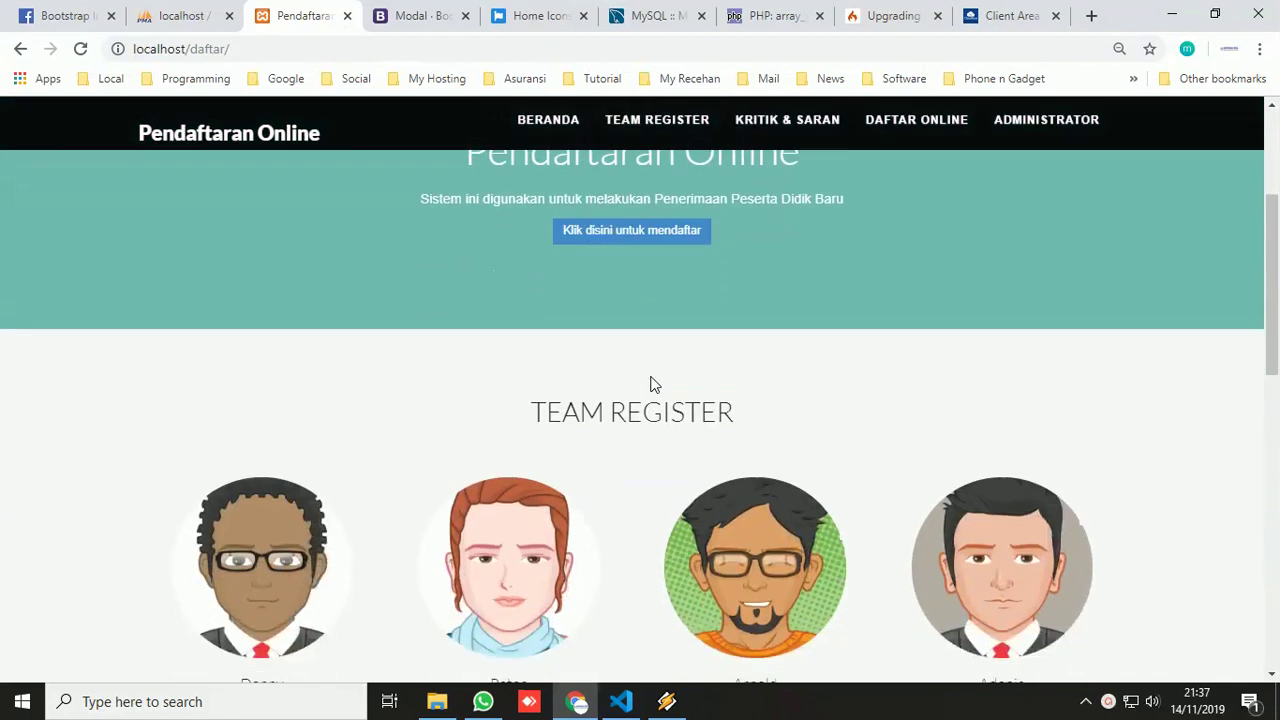
# - Go through the Team Register section to the empty Kritik & Saran feedback form
pyautogui.click(645, 118)
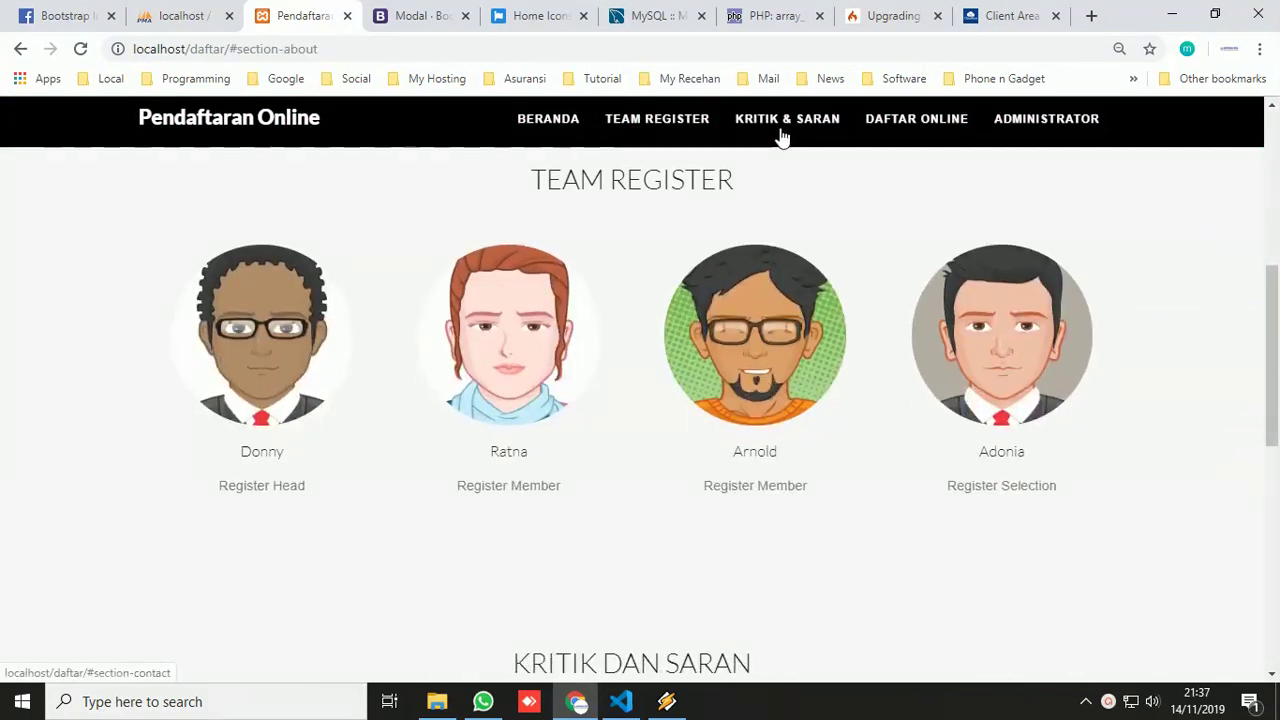
pyautogui.click(782, 126)
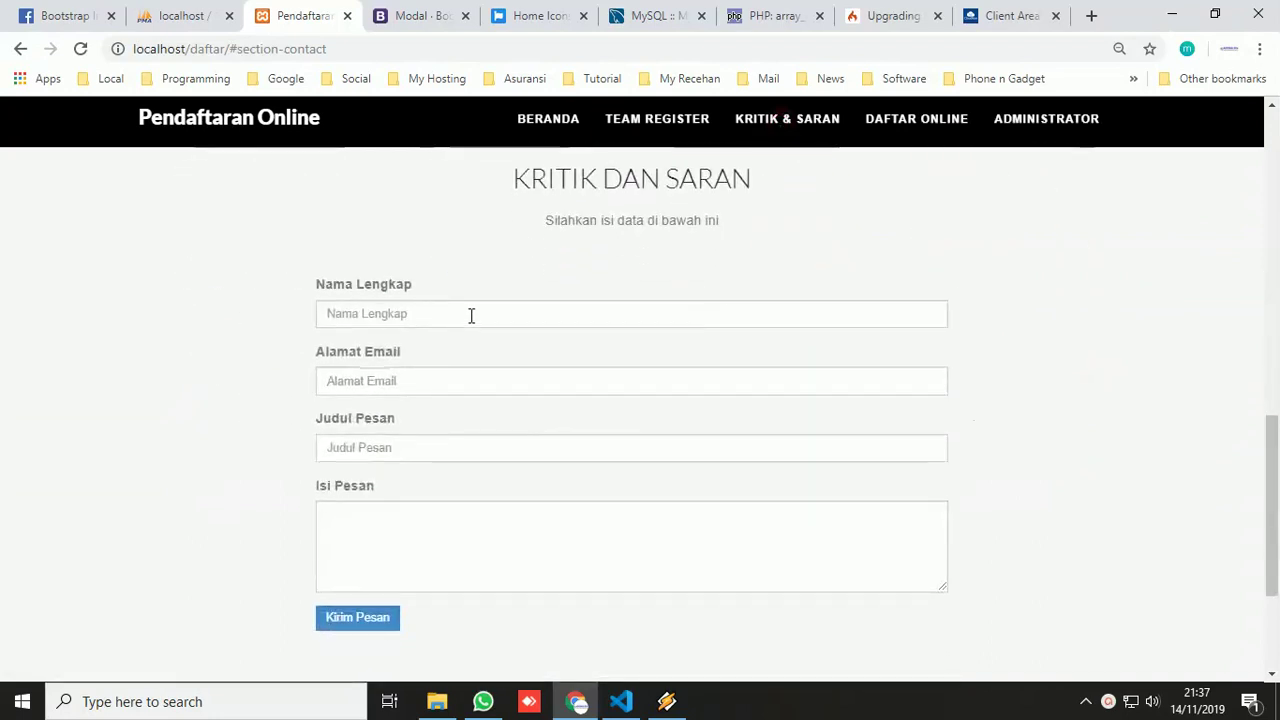
# - Autofill the saved name and e-mail, title 'Coba Isi Aja', message 'Mencoba dan terus mencoba'
pyautogui.click(450, 314)
pyautogui.click(428, 369)
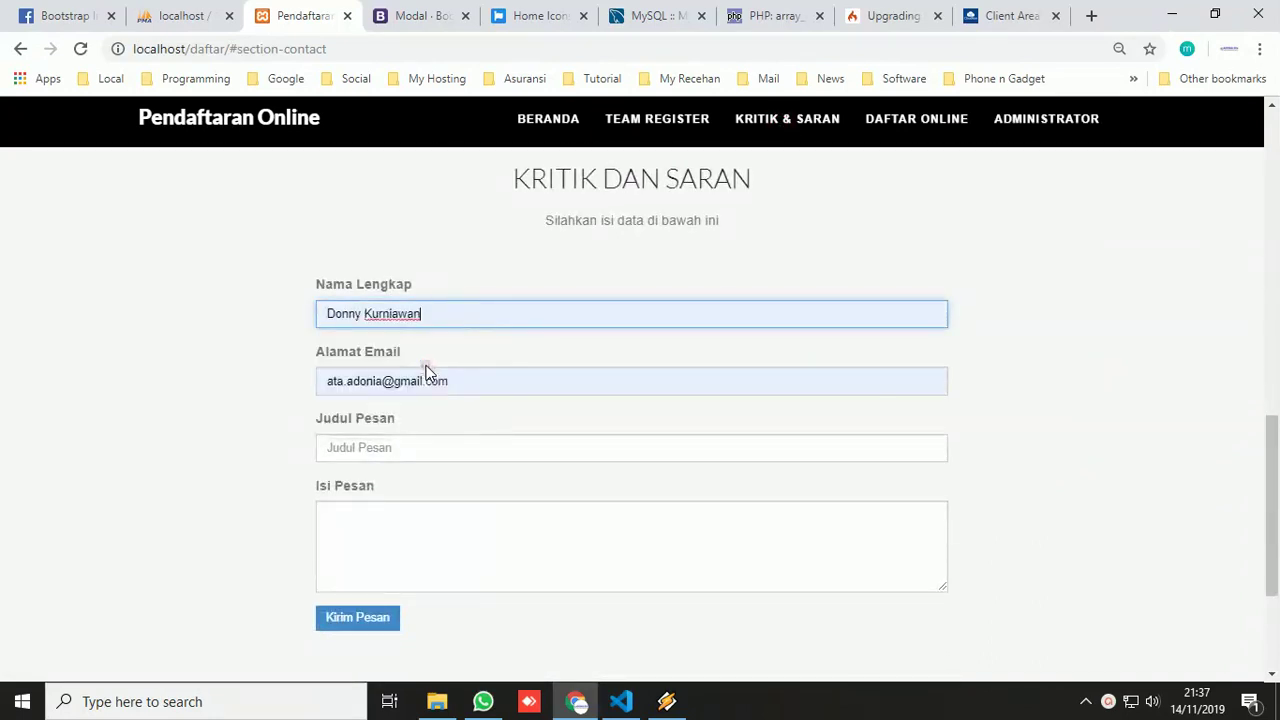
pyautogui.click(362, 448)
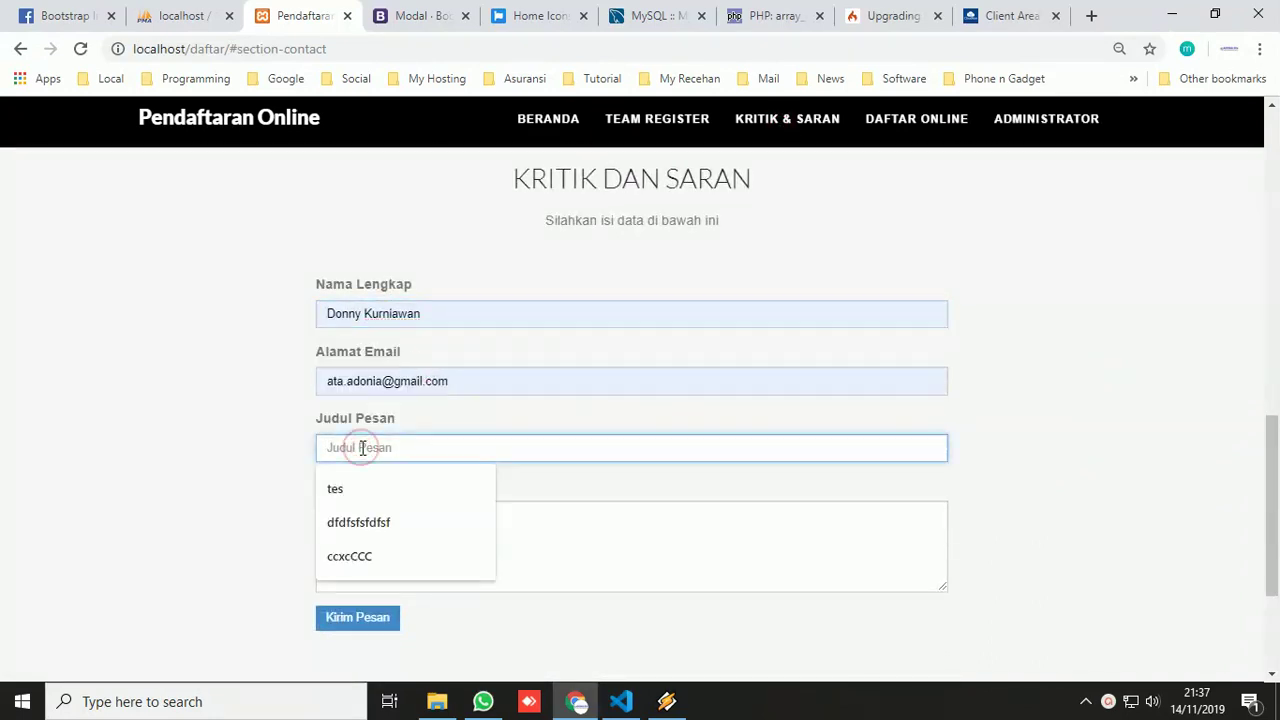
pyautogui.write('COba')
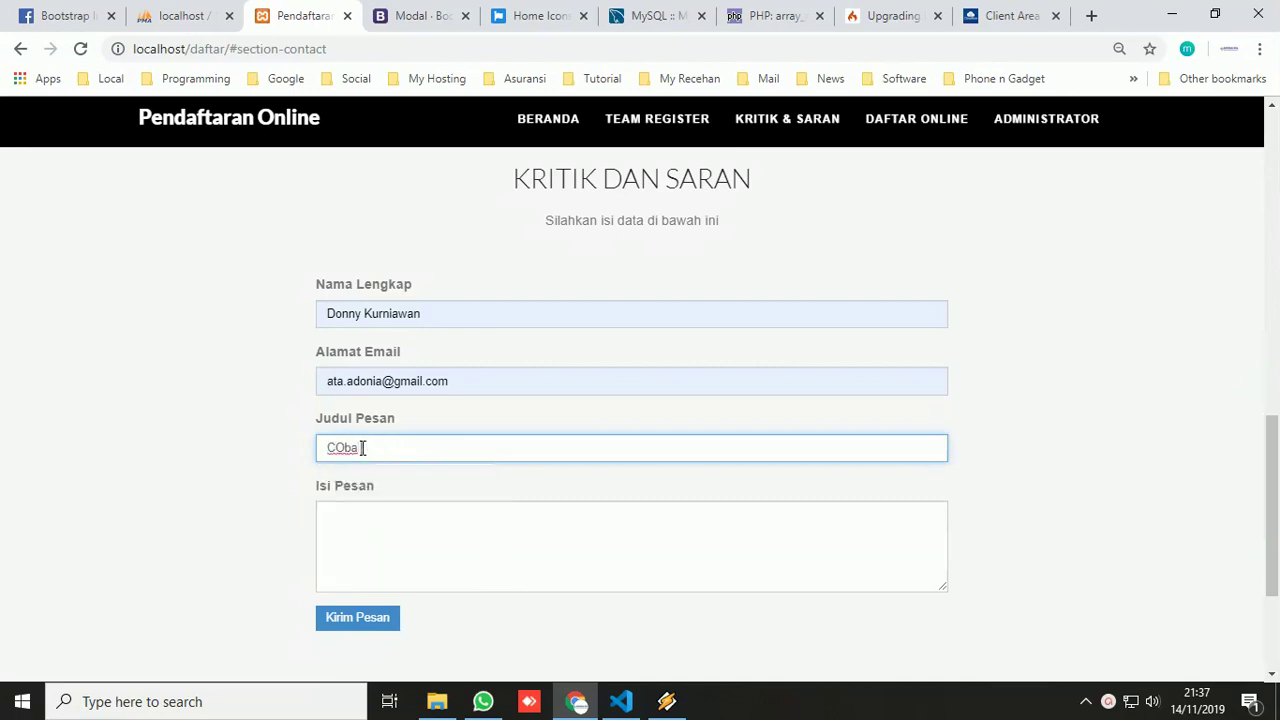
pyautogui.press('BackSpace')
pyautogui.press('BackSpace')
pyautogui.write('oba Isi')
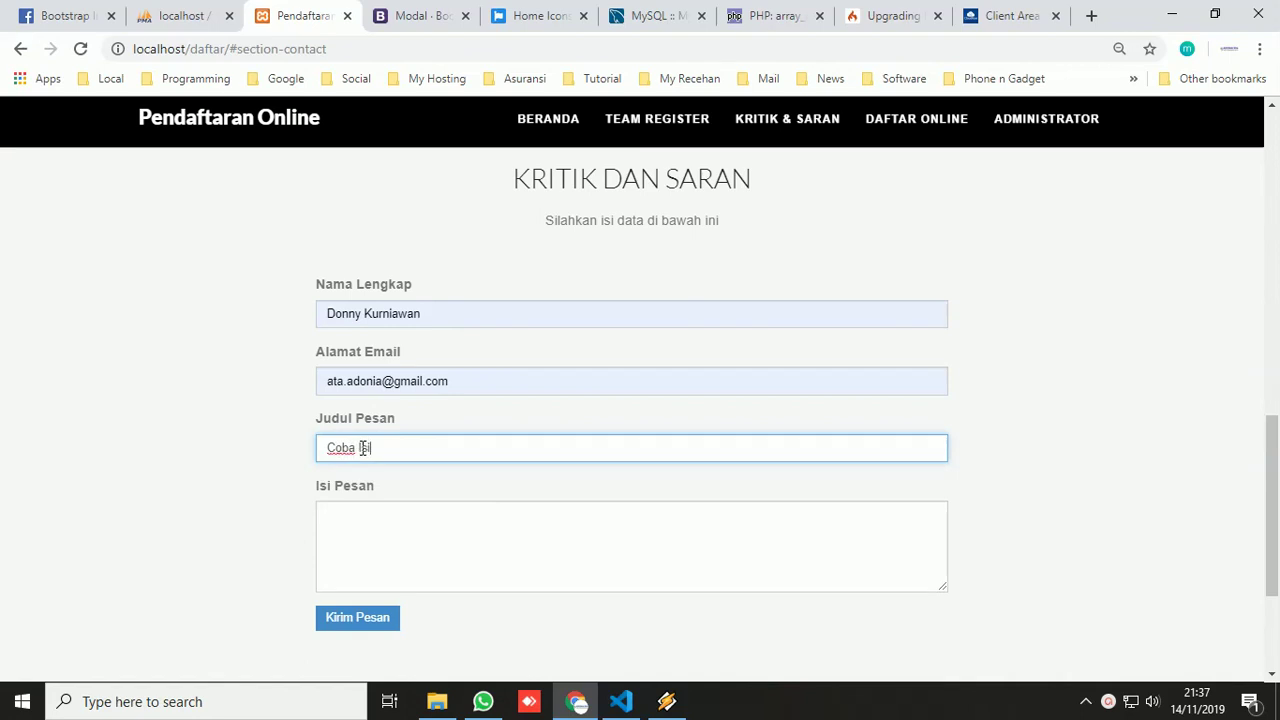
pyautogui.write(' A')
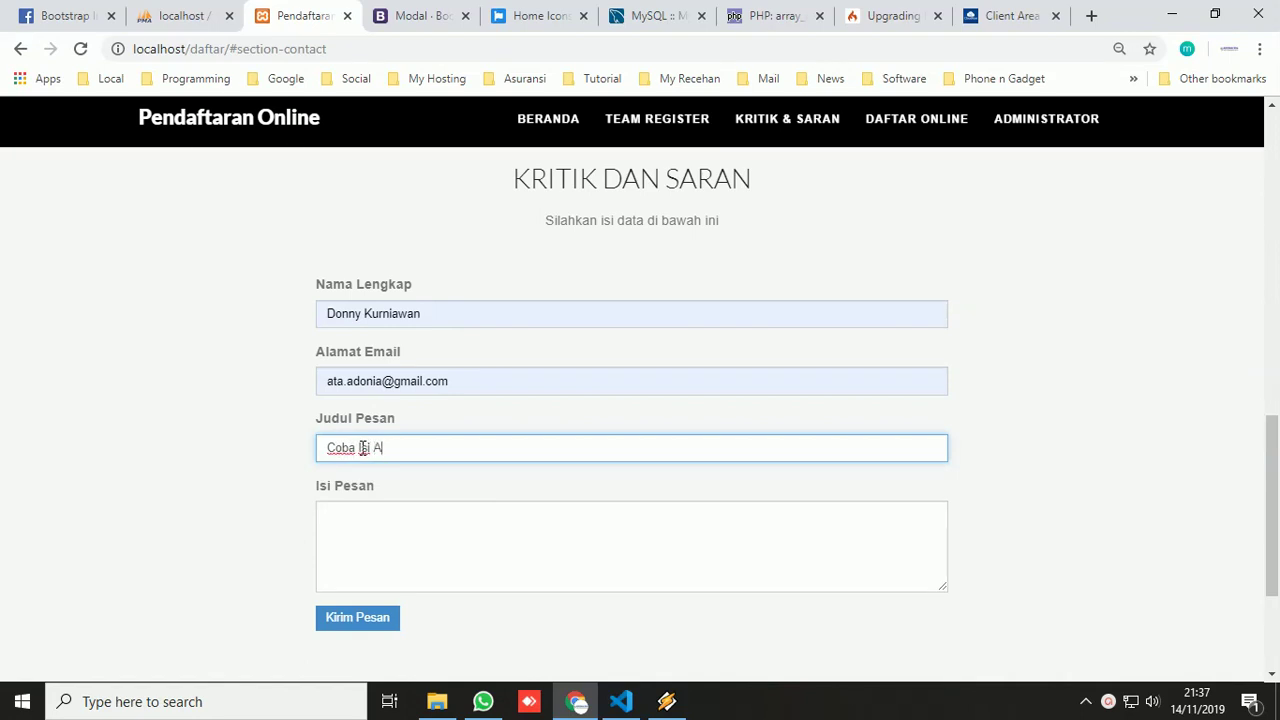
pyautogui.write('Jaa')
pyautogui.press('Tab')
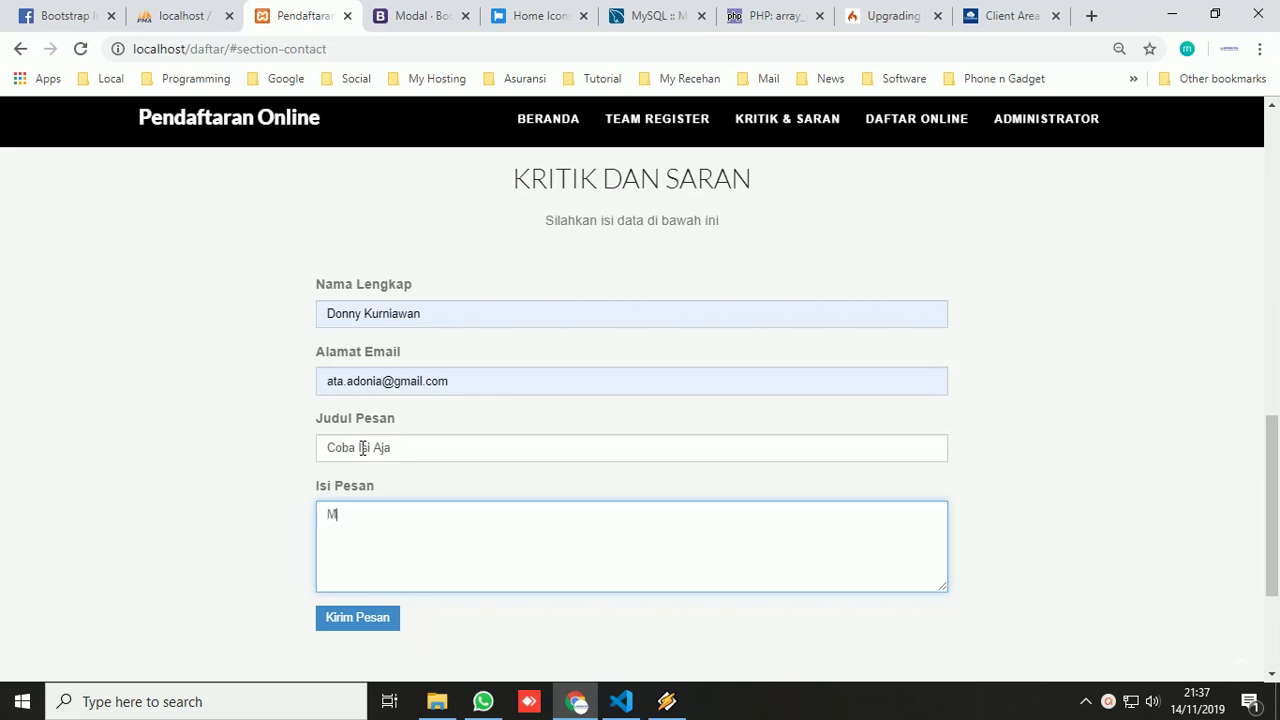
pyautogui.write('Mencoba dan terus mencoba')
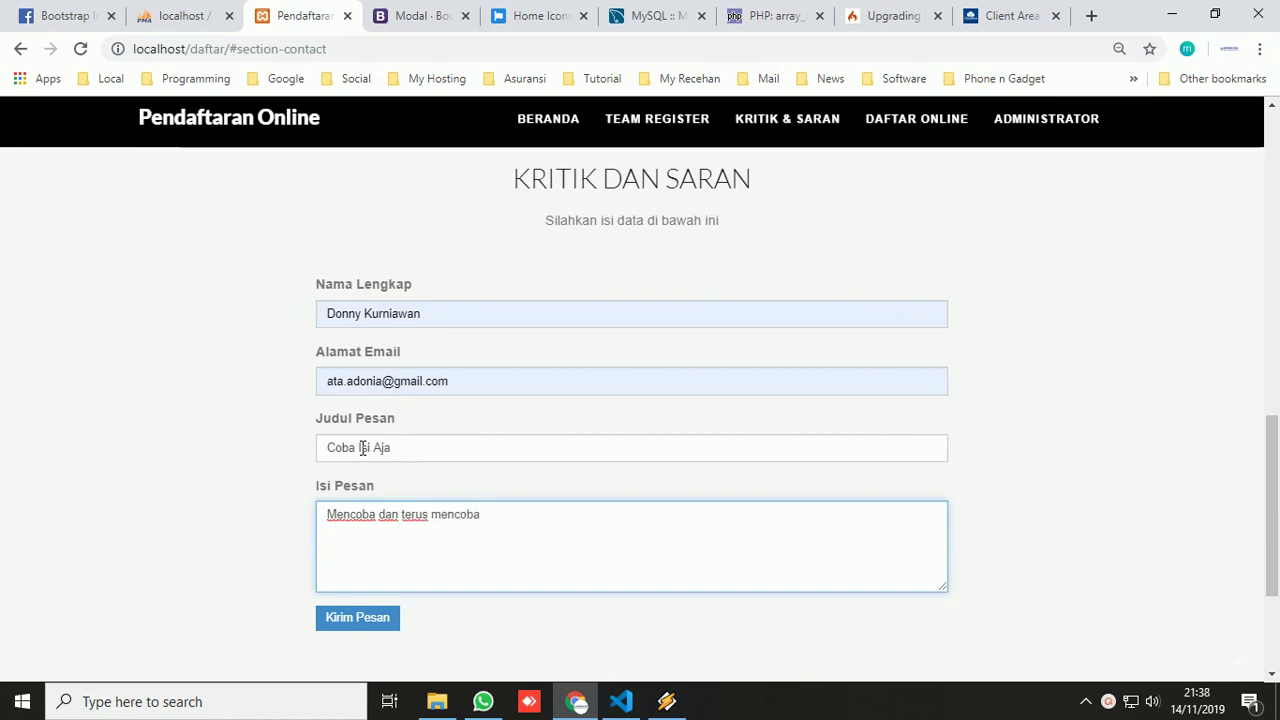
# - Send the feedback, confirm 'Kirim saran berhasil', and scroll back to the landing page top
pyautogui.click(380, 617)
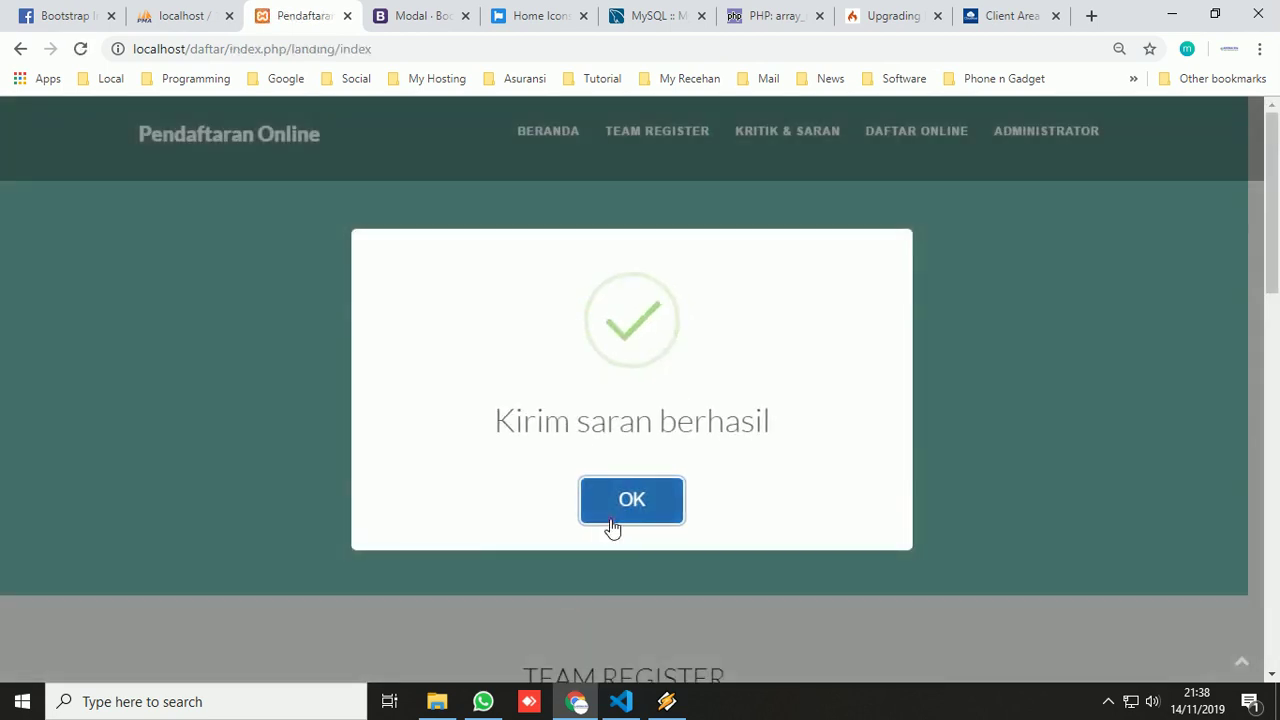
pyautogui.click(612, 515)
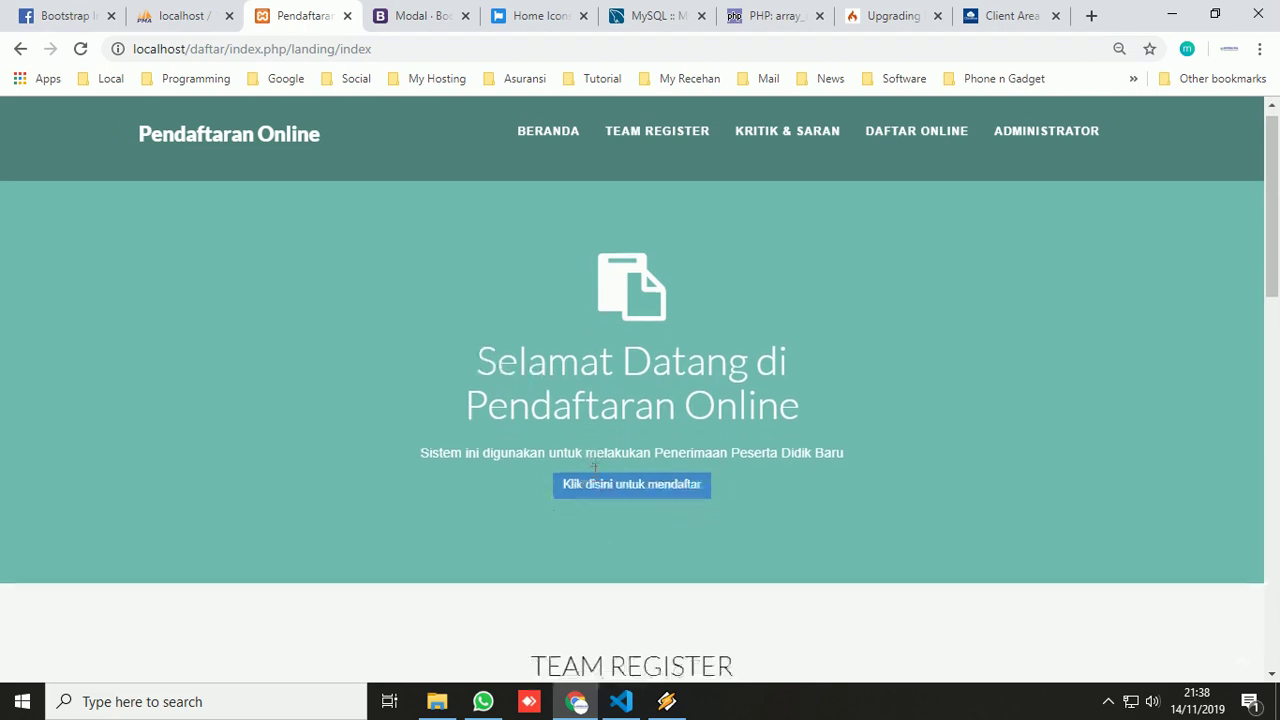
pyautogui.scroll(-2, 590, 472)
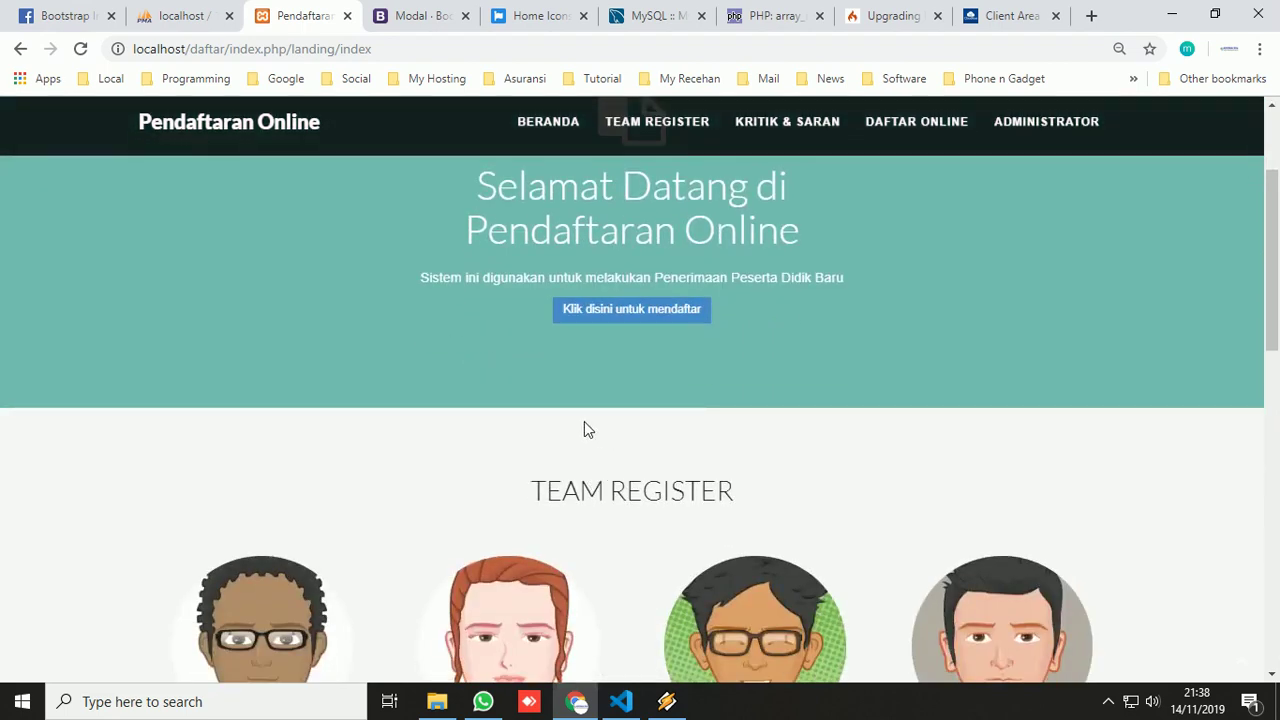
pyautogui.scroll(2, 722, 298)
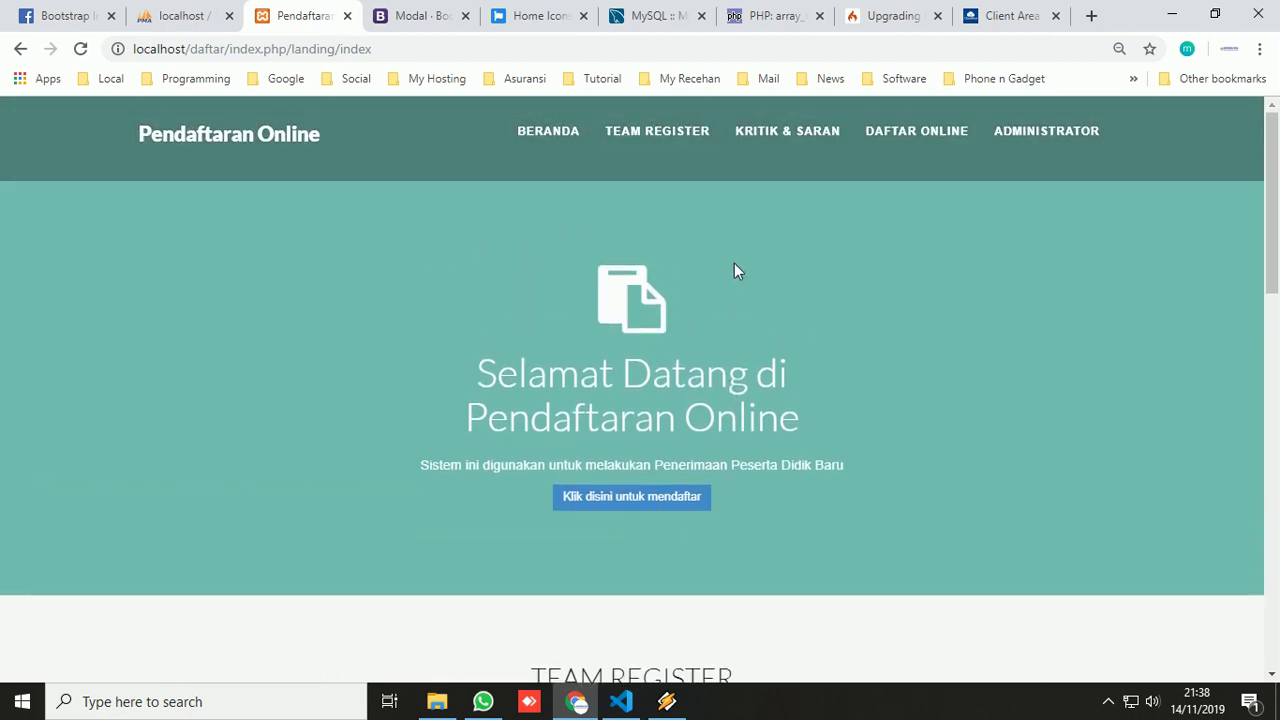
# - Open the Daftar Online registration form and accept its filling rules with Saya Setuju
pyautogui.click(617, 503)
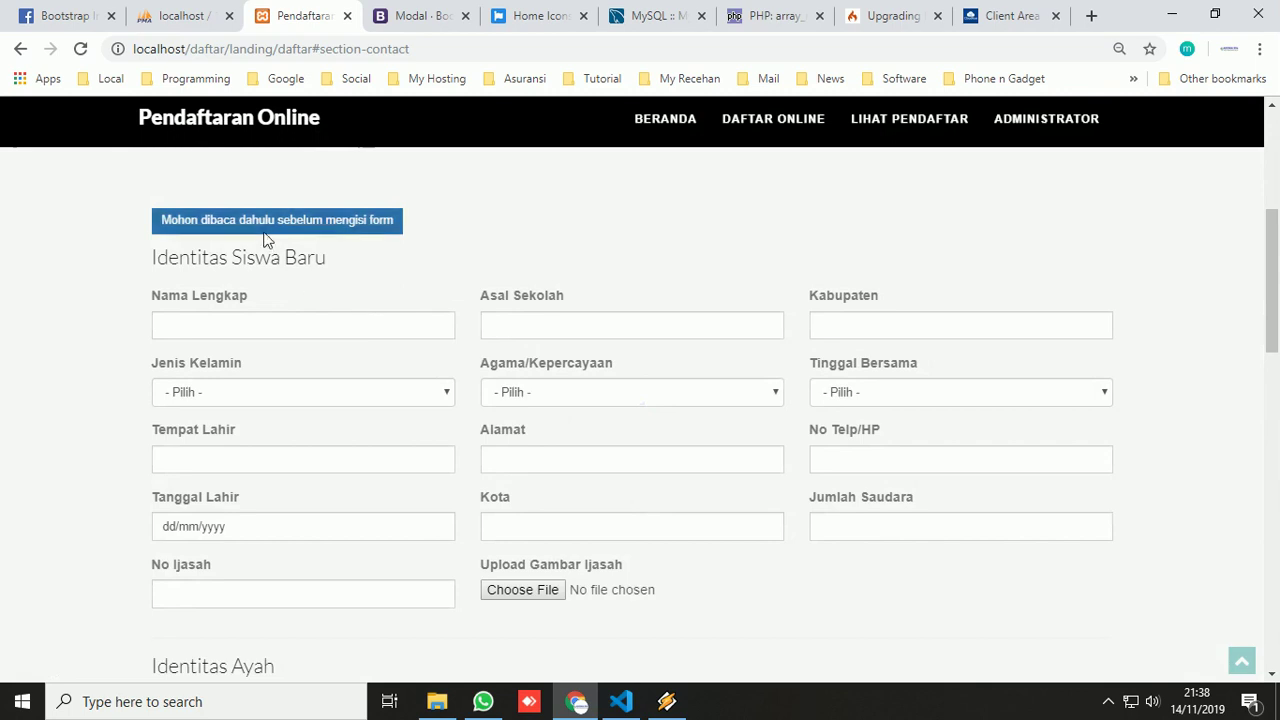
pyautogui.click(266, 229)
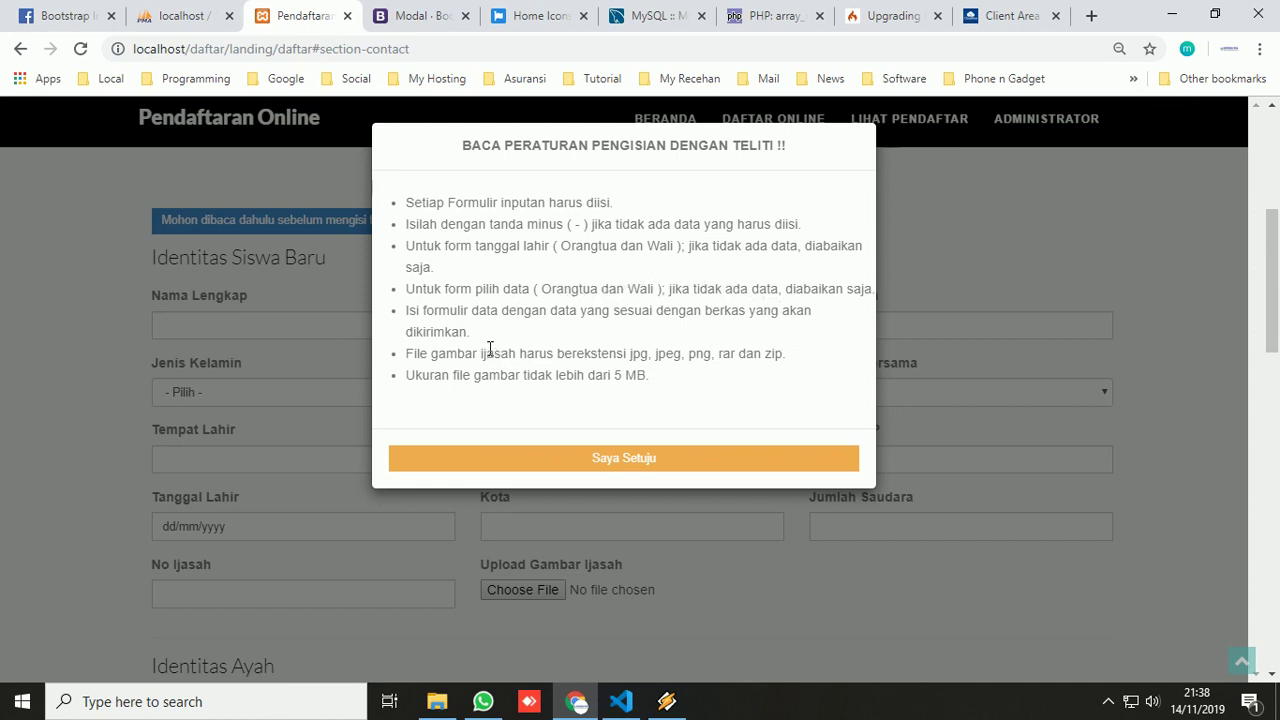
pyautogui.click(596, 460)
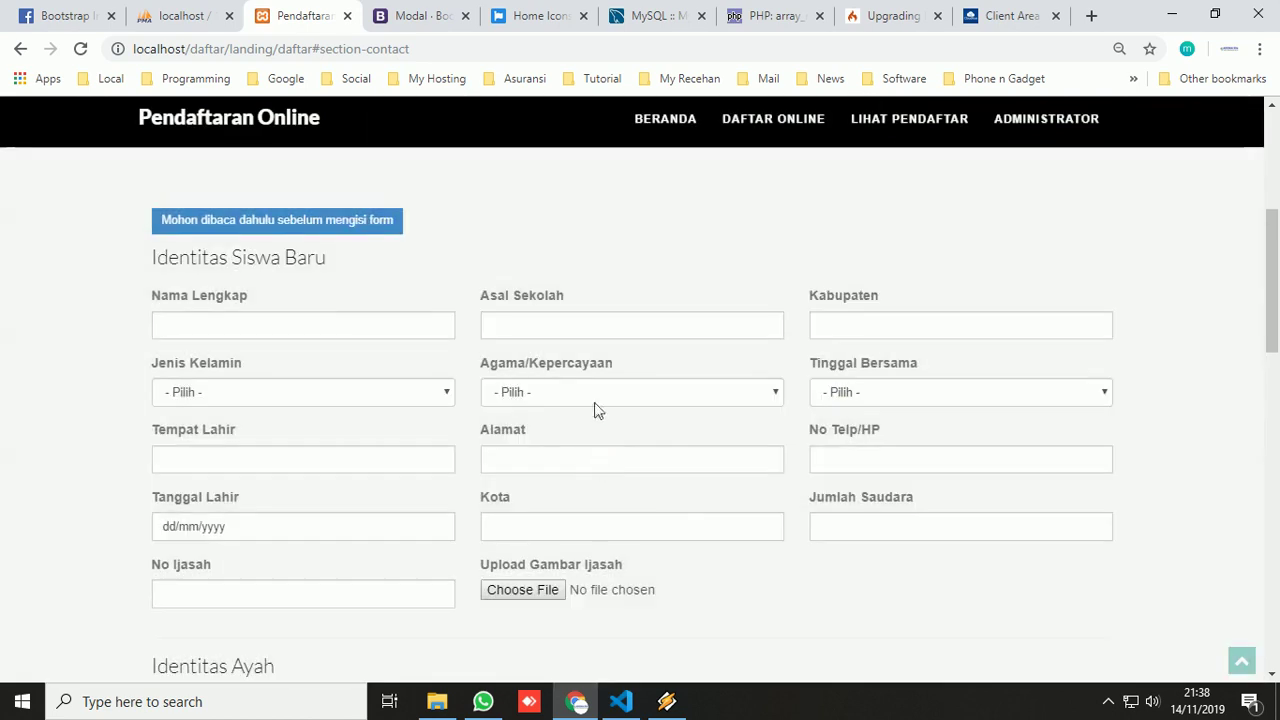
pyautogui.click(380, 320)
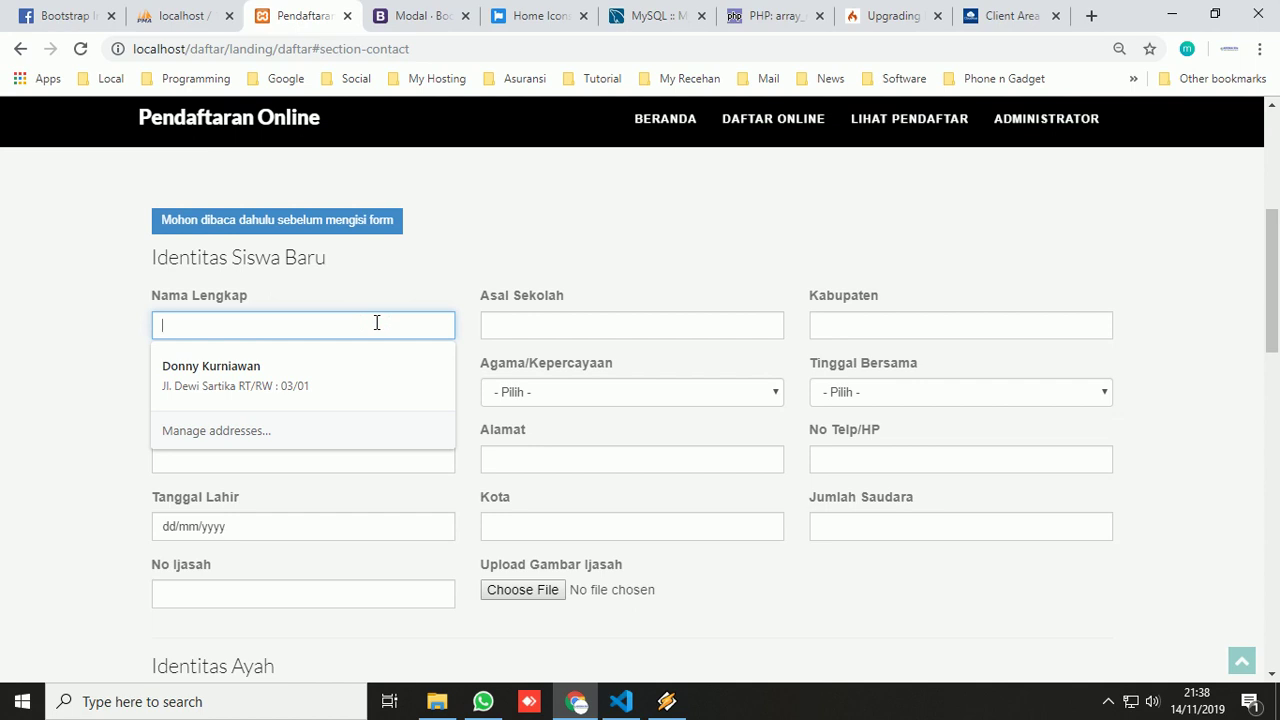
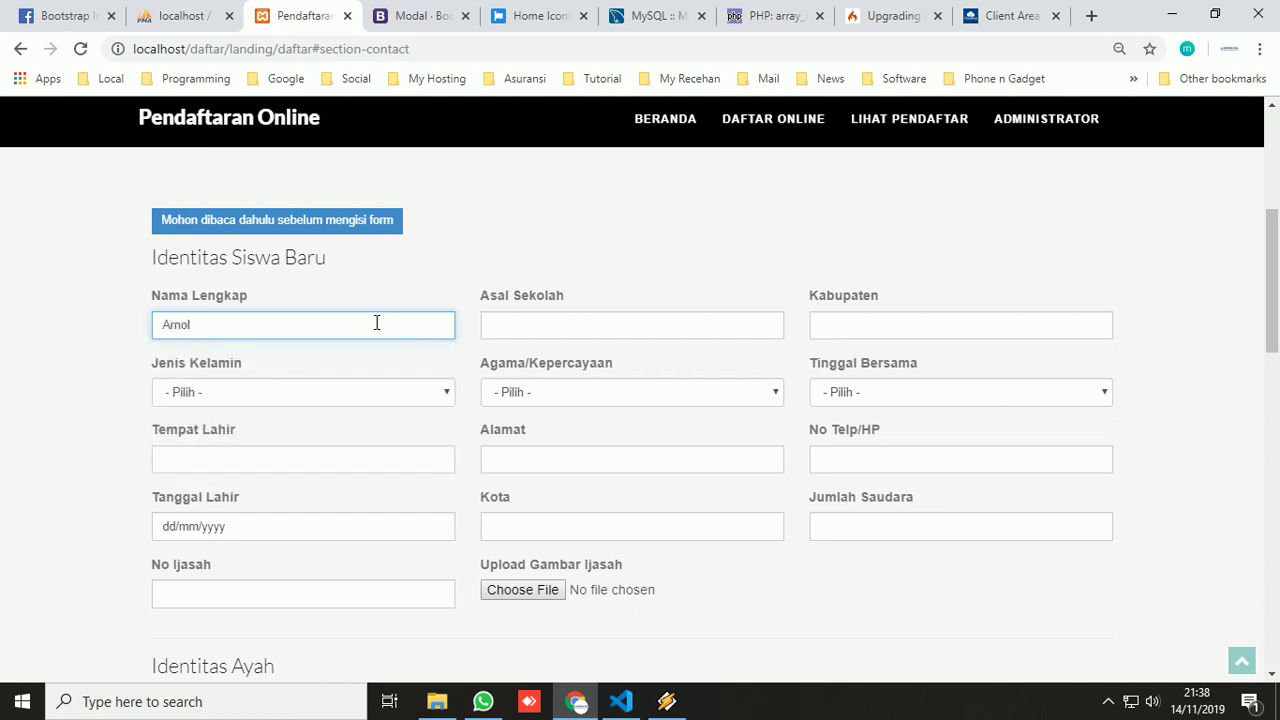
# - Enter the student's full name, gender Laki-Laki and birthplace Kudus
pyautogui.click(344, 391)
pyautogui.click(271, 431)
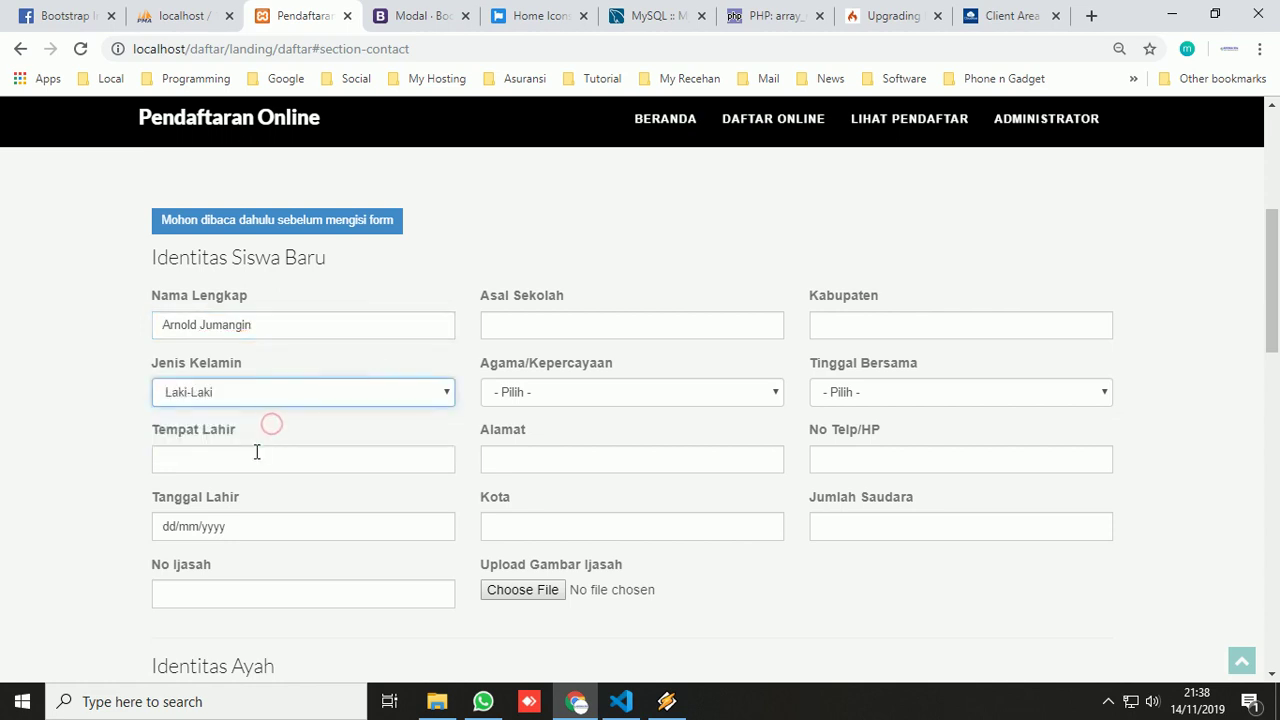
pyautogui.click(256, 453)
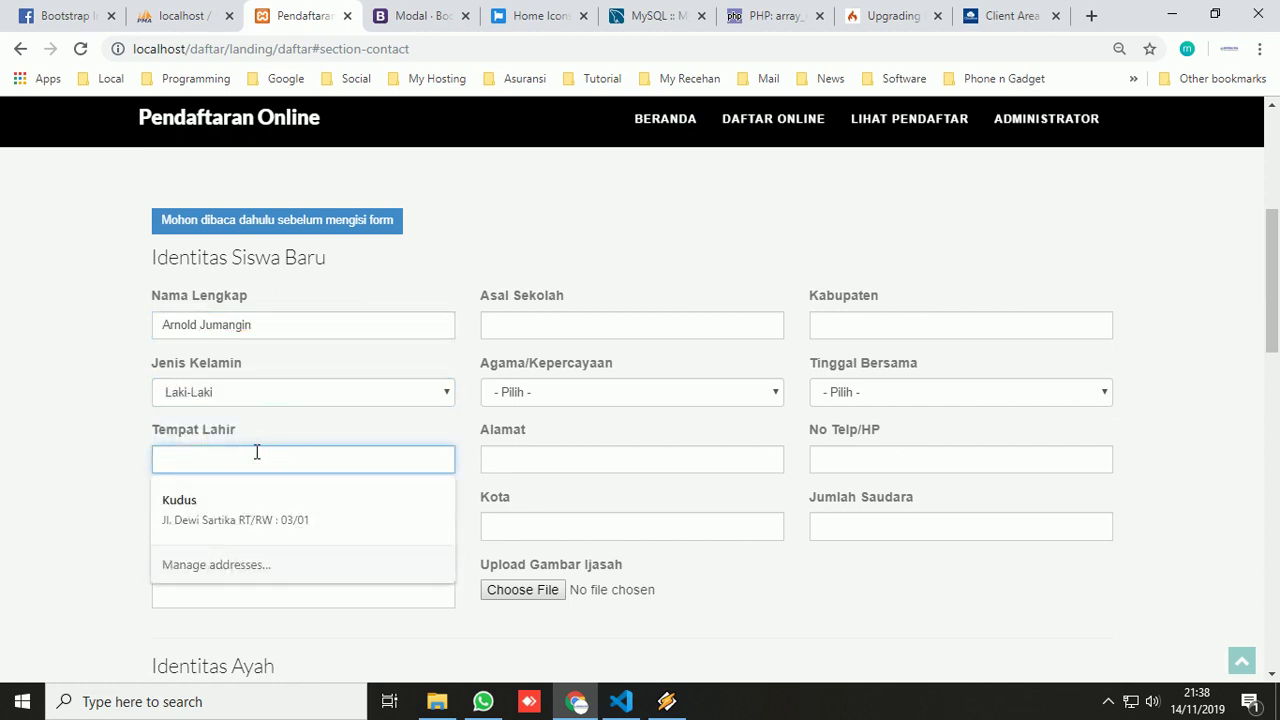
pyautogui.write('Kudus')
pyautogui.click(257, 430)
pyautogui.click(167, 527)
pyautogui.write('0')
pyautogui.press('BackSpace')
pyautogui.write('14122')
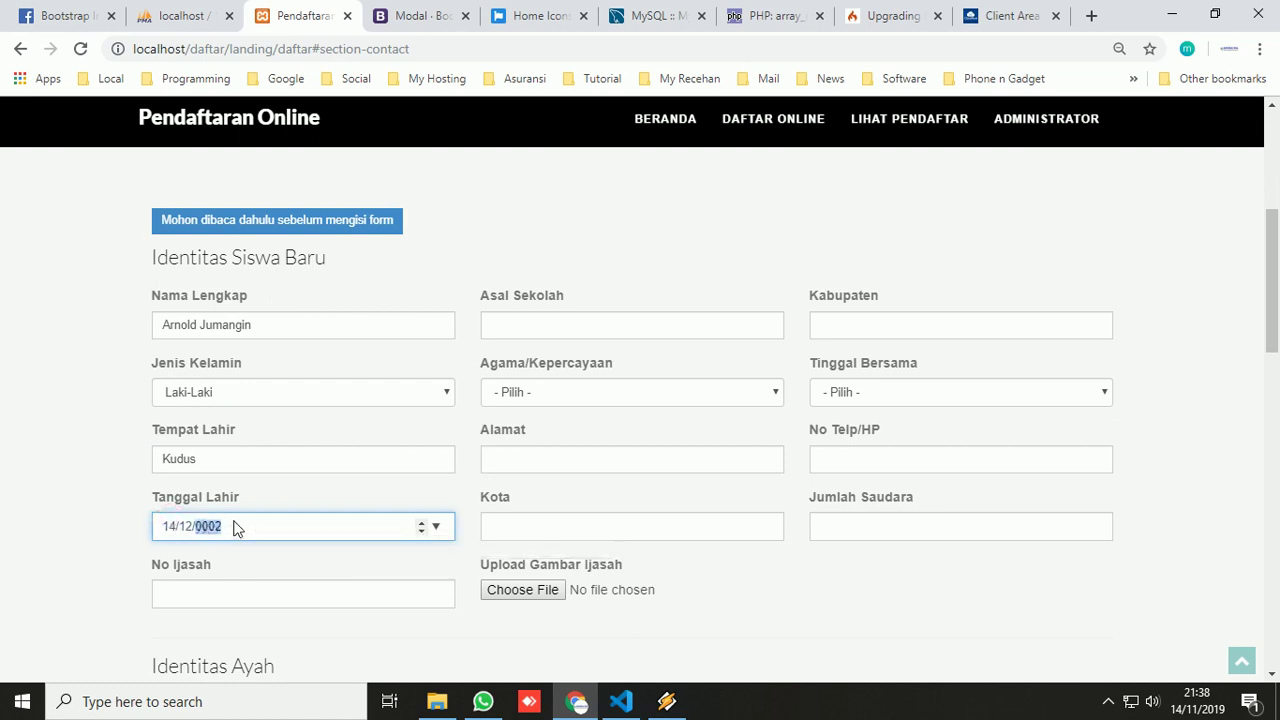
pyautogui.write('007')
pyautogui.click(214, 587)
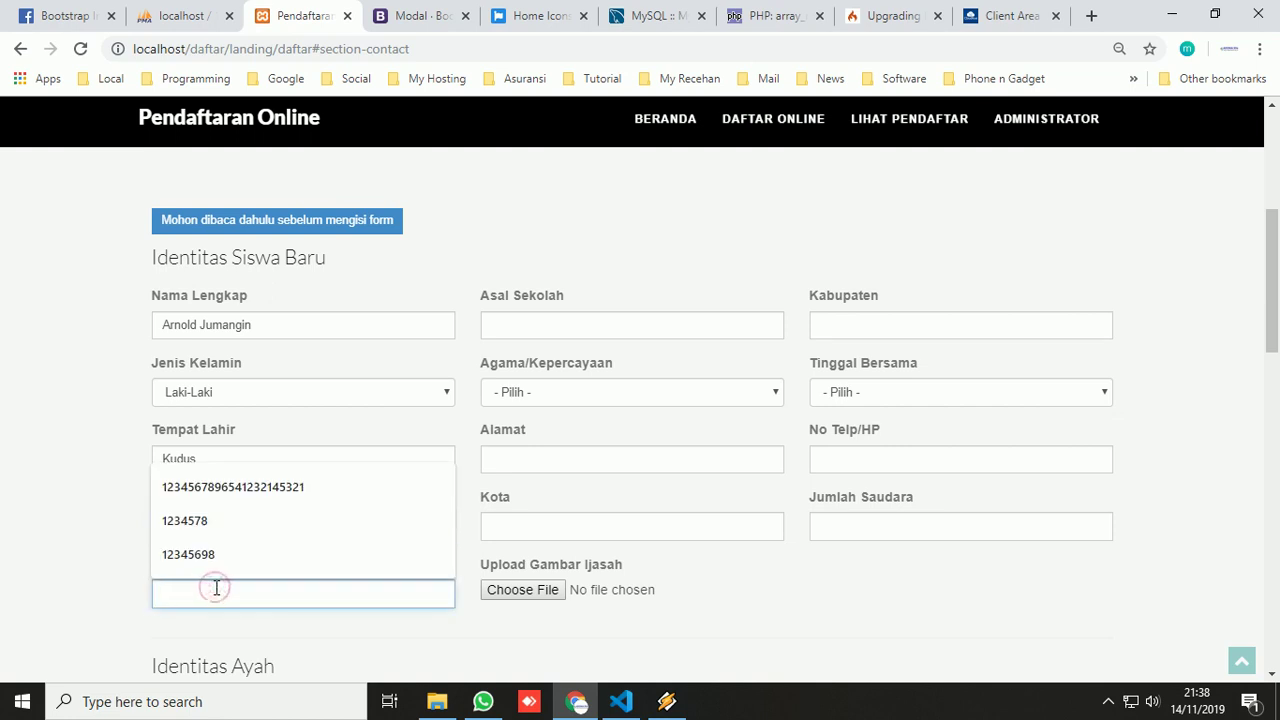
pyautogui.write('432')
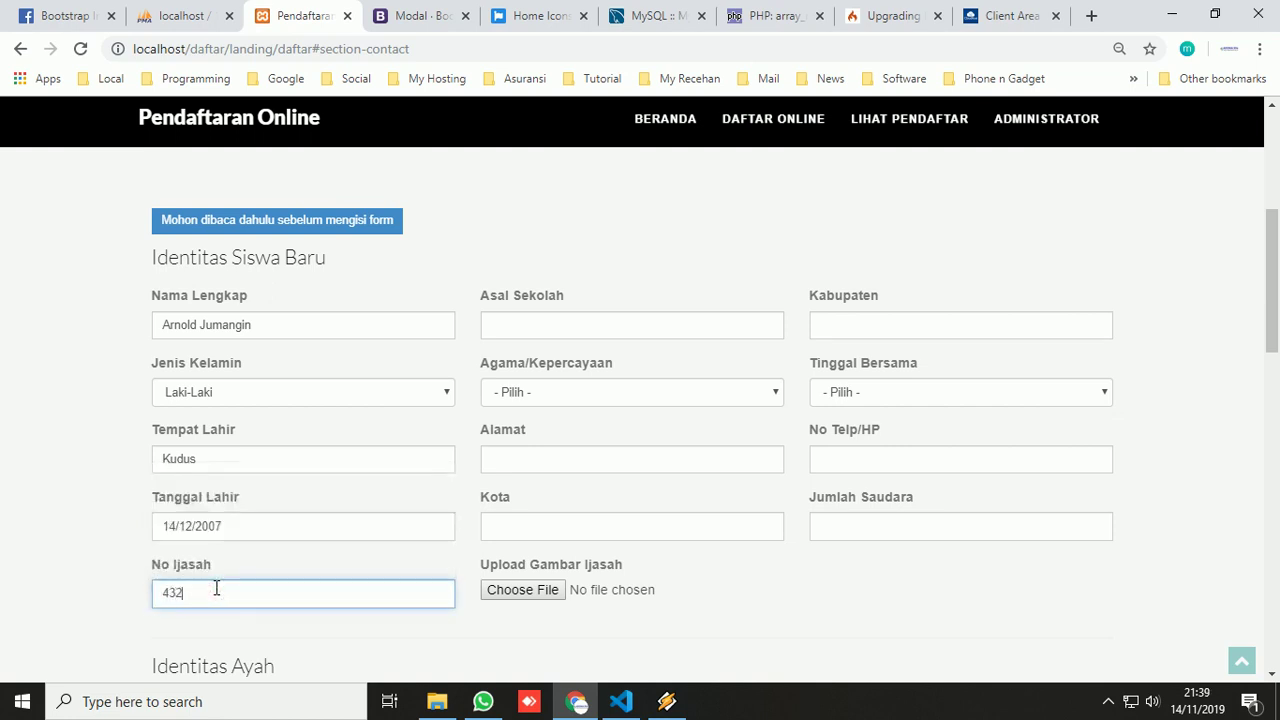
pyautogui.write('12345678')
# - Set school of origin to SD Kaliputu, religion Islam, and the student's address from a suggestion
pyautogui.click(568, 322)
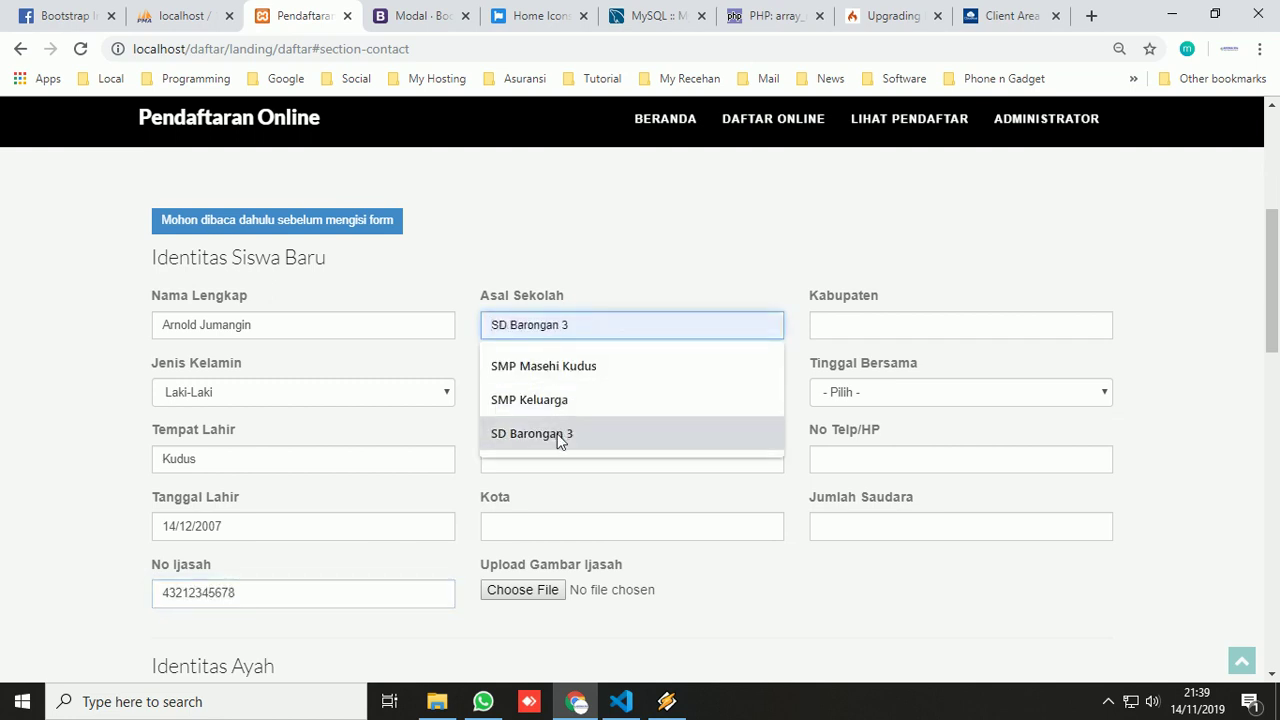
pyautogui.click(583, 325)
pyautogui.write('SD ')
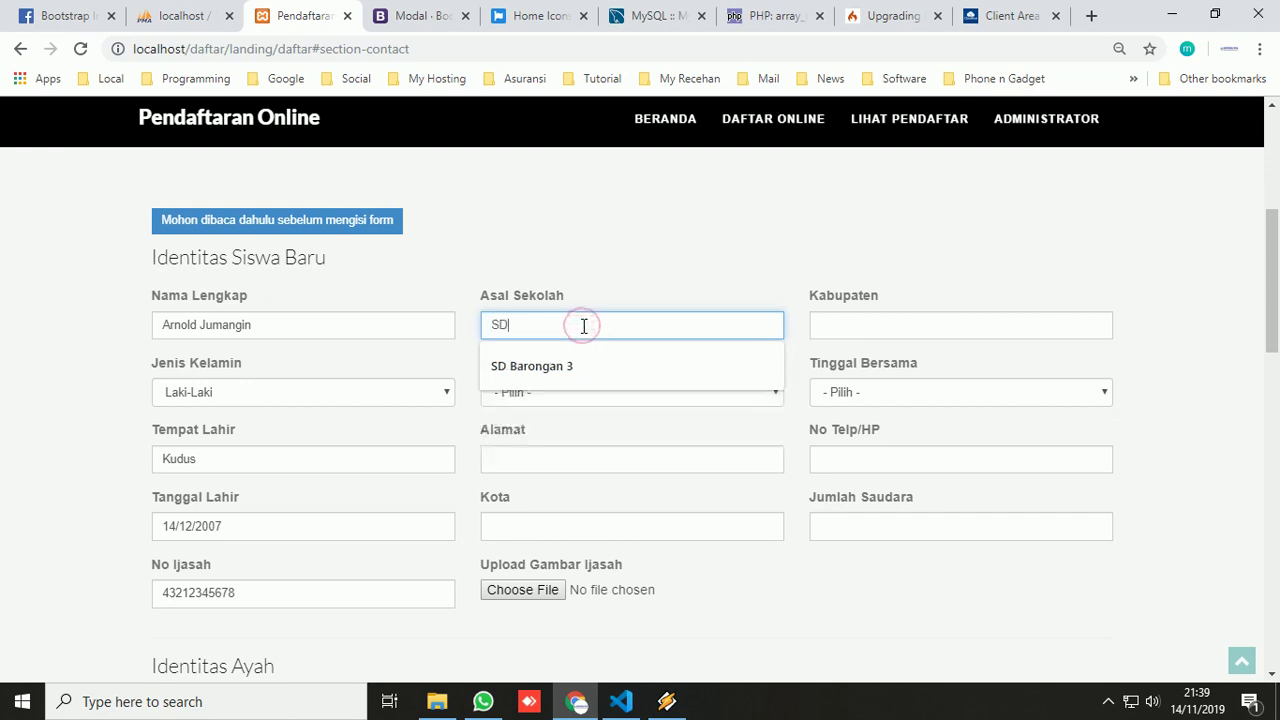
pyautogui.write('K')
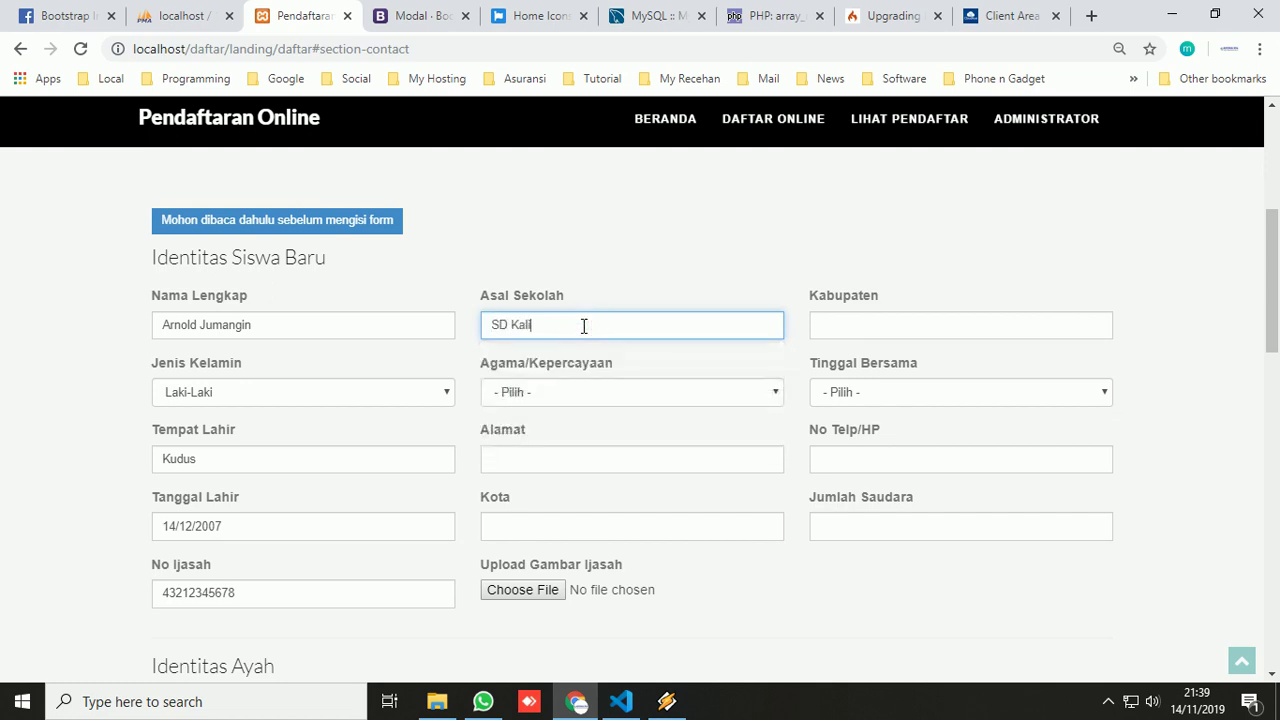
pyautogui.write('aliputu 2')
pyautogui.click(578, 392)
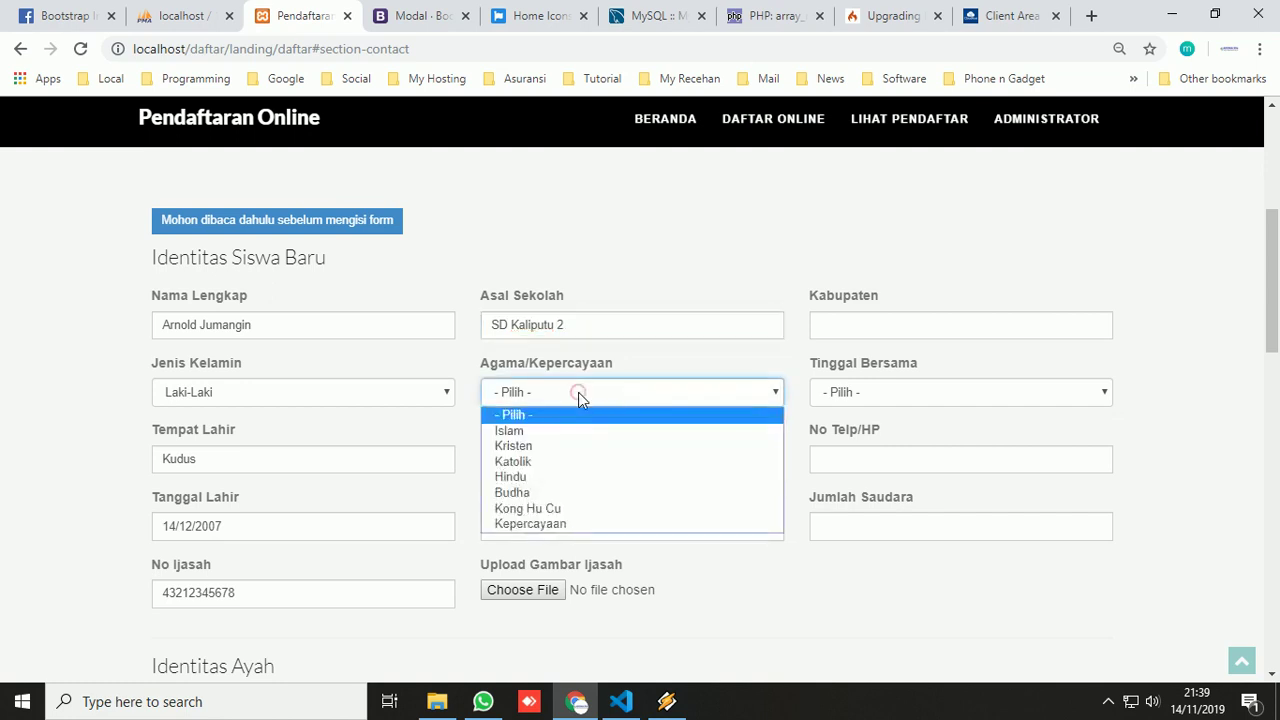
pyautogui.click(557, 431)
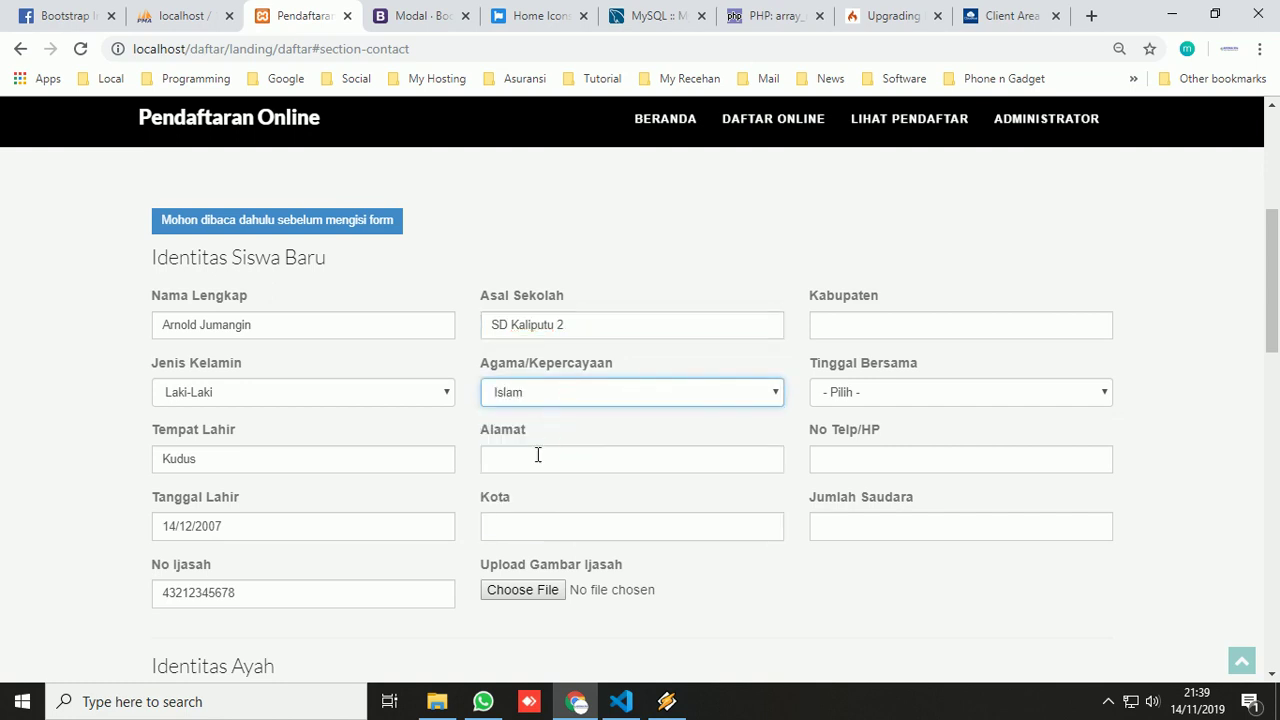
pyautogui.click(536, 455)
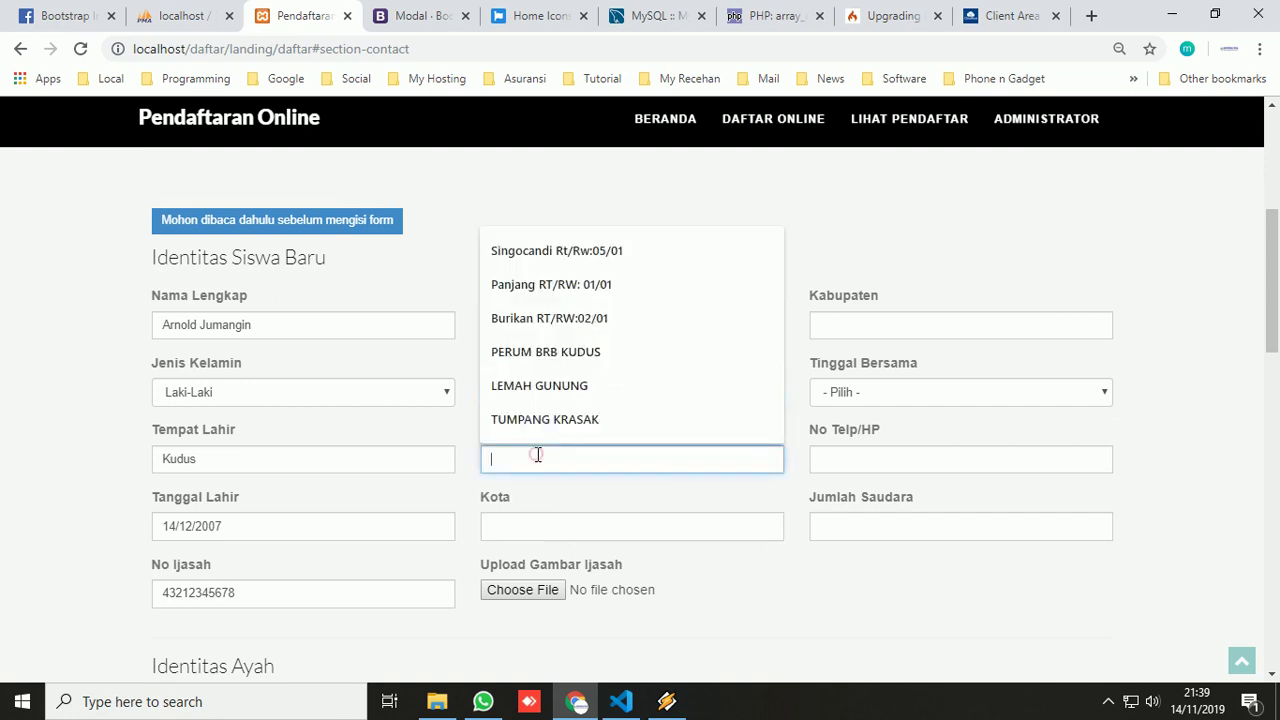
pyautogui.click(568, 314)
# - Set city and regency Kudus, living with Orang Tua, the phone number, and 1 sibling
pyautogui.click(543, 522)
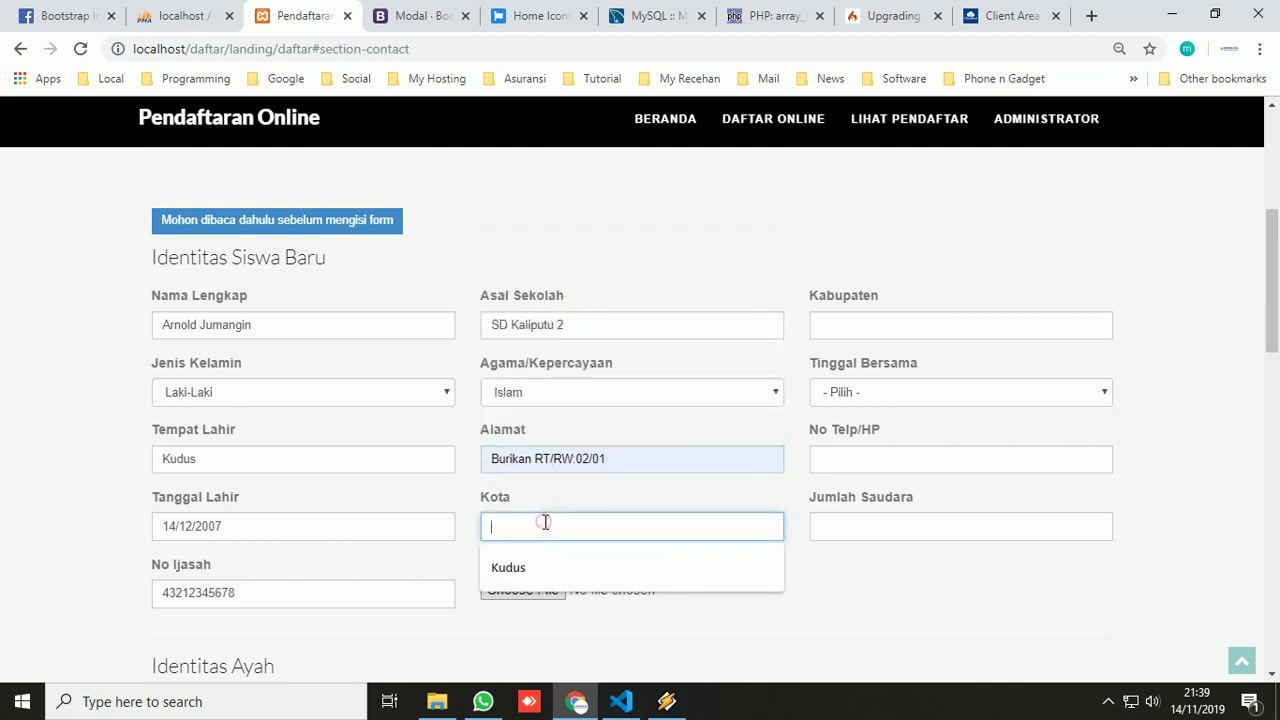
pyautogui.click(541, 567)
pyautogui.click(838, 325)
pyautogui.click(837, 368)
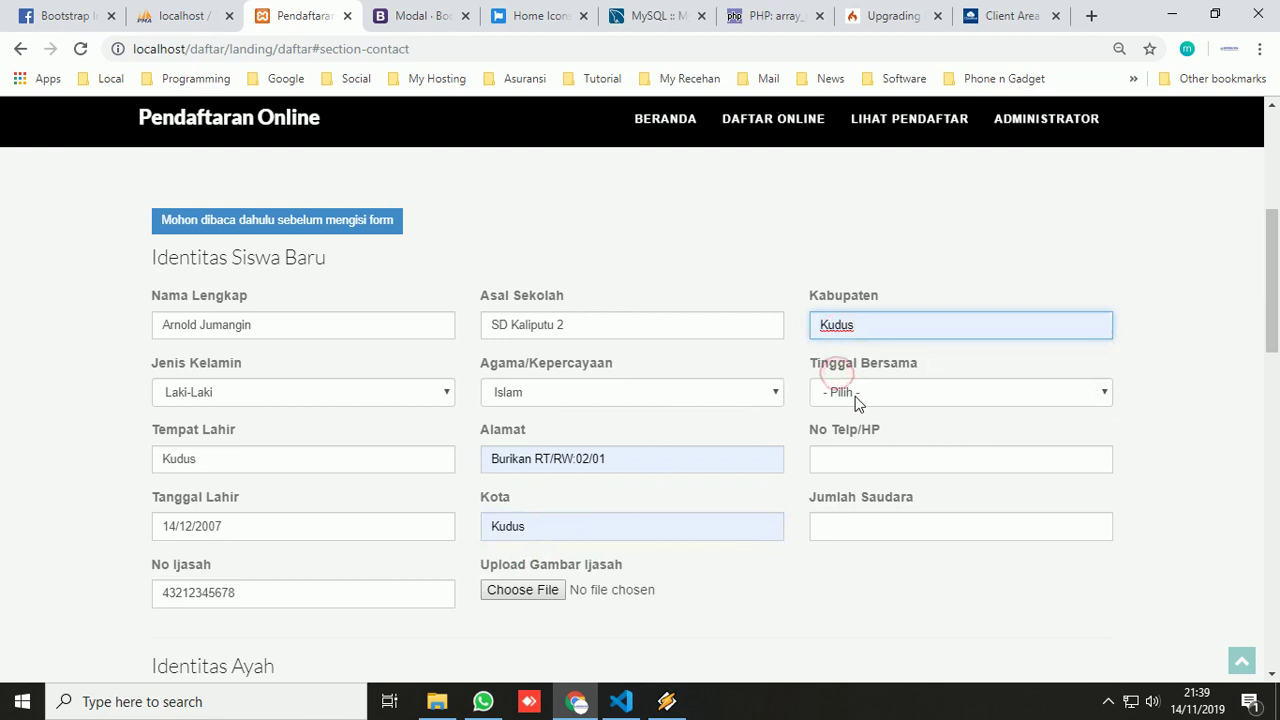
pyautogui.click(855, 394)
pyautogui.click(852, 431)
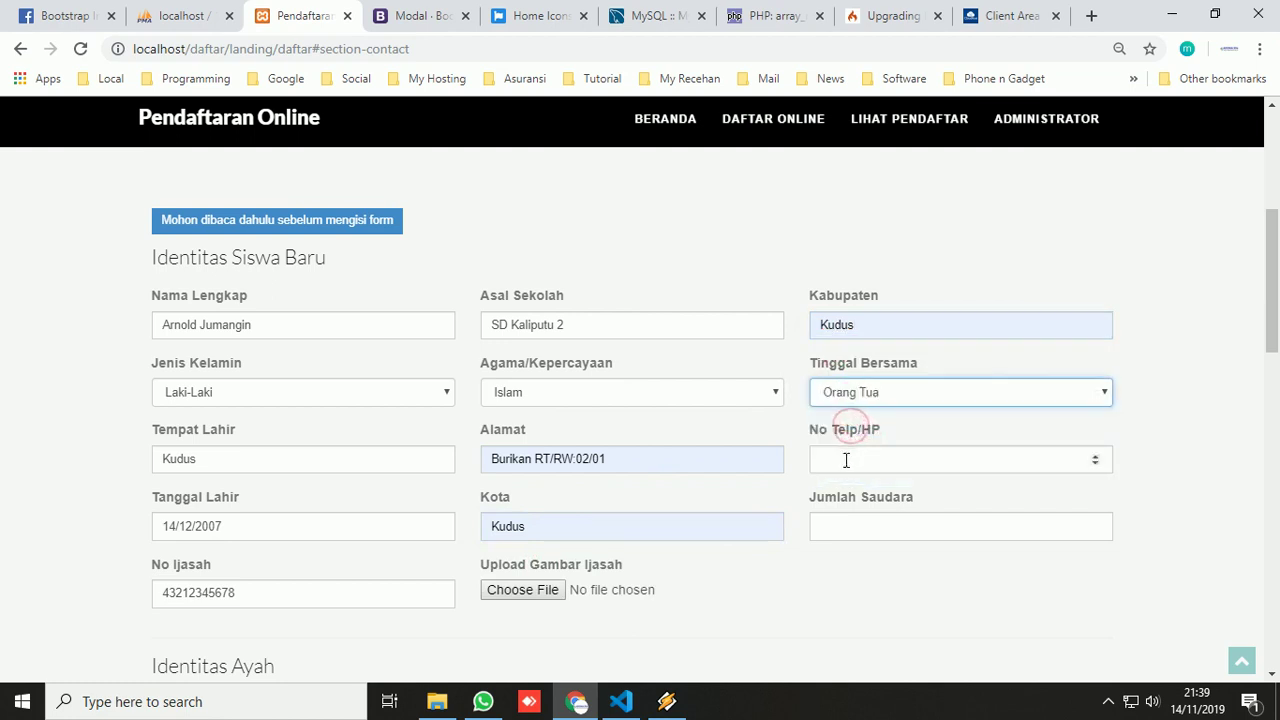
pyautogui.click(846, 459)
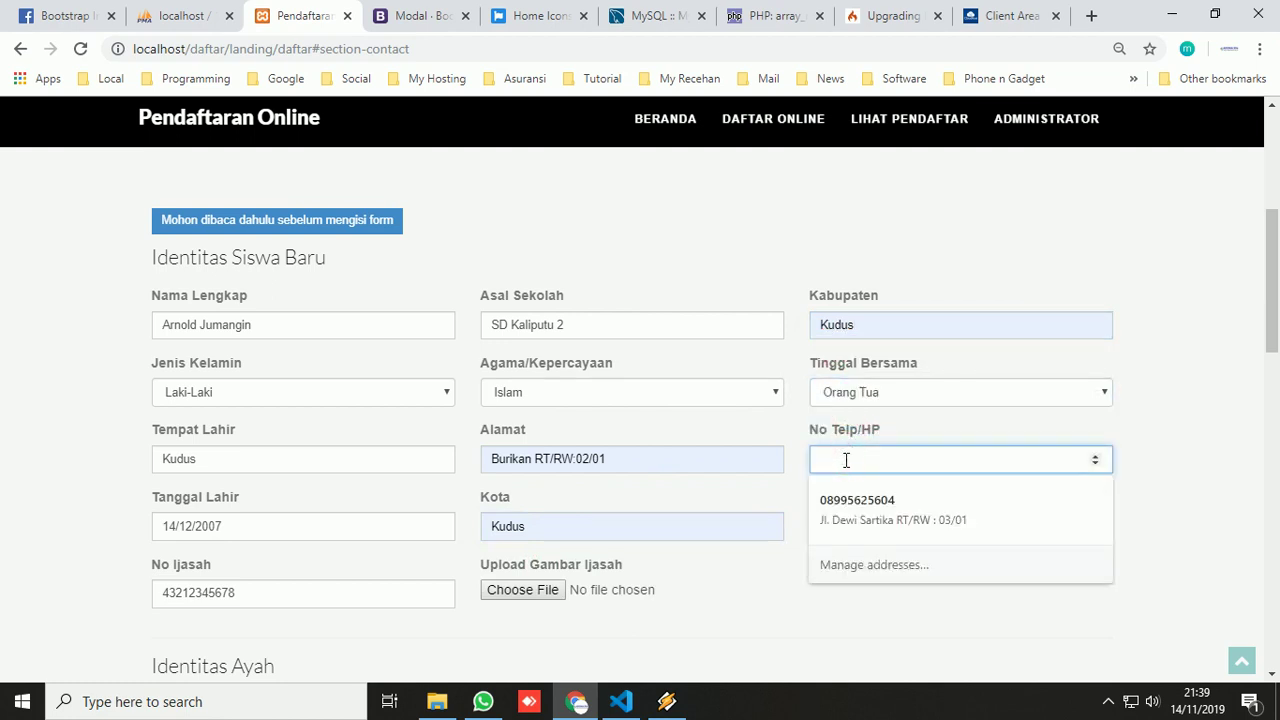
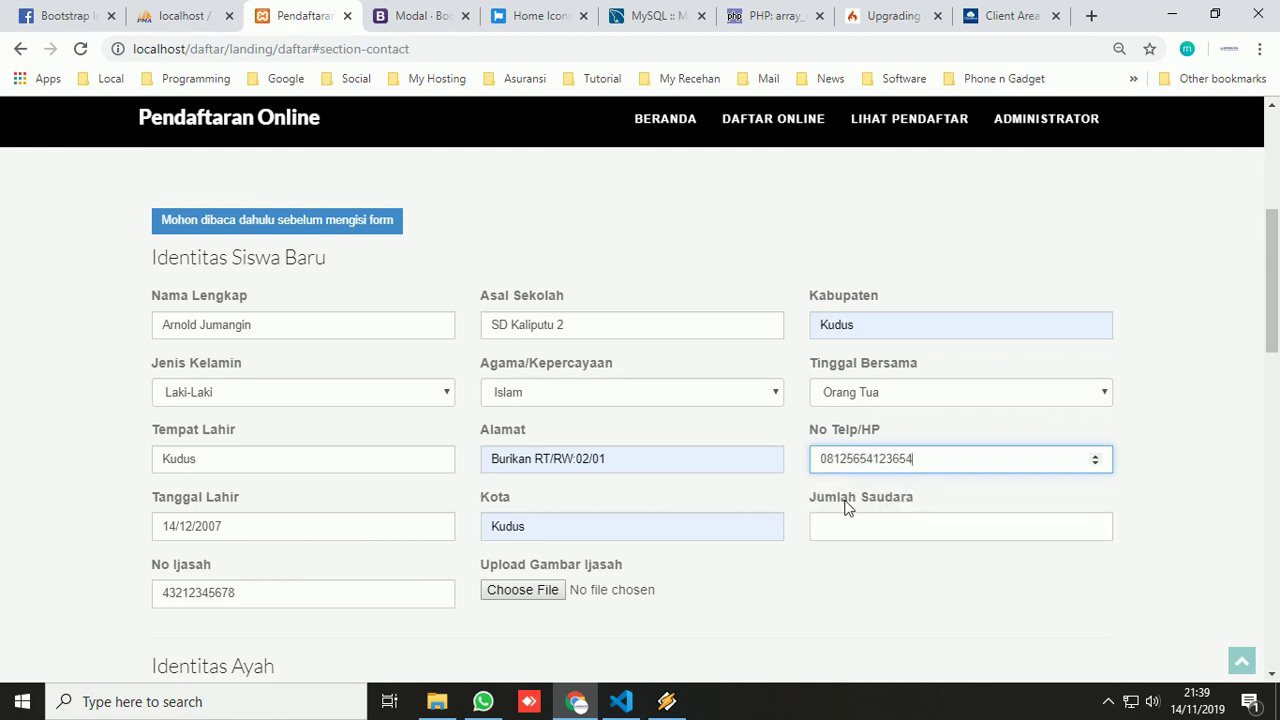
pyautogui.click(849, 520)
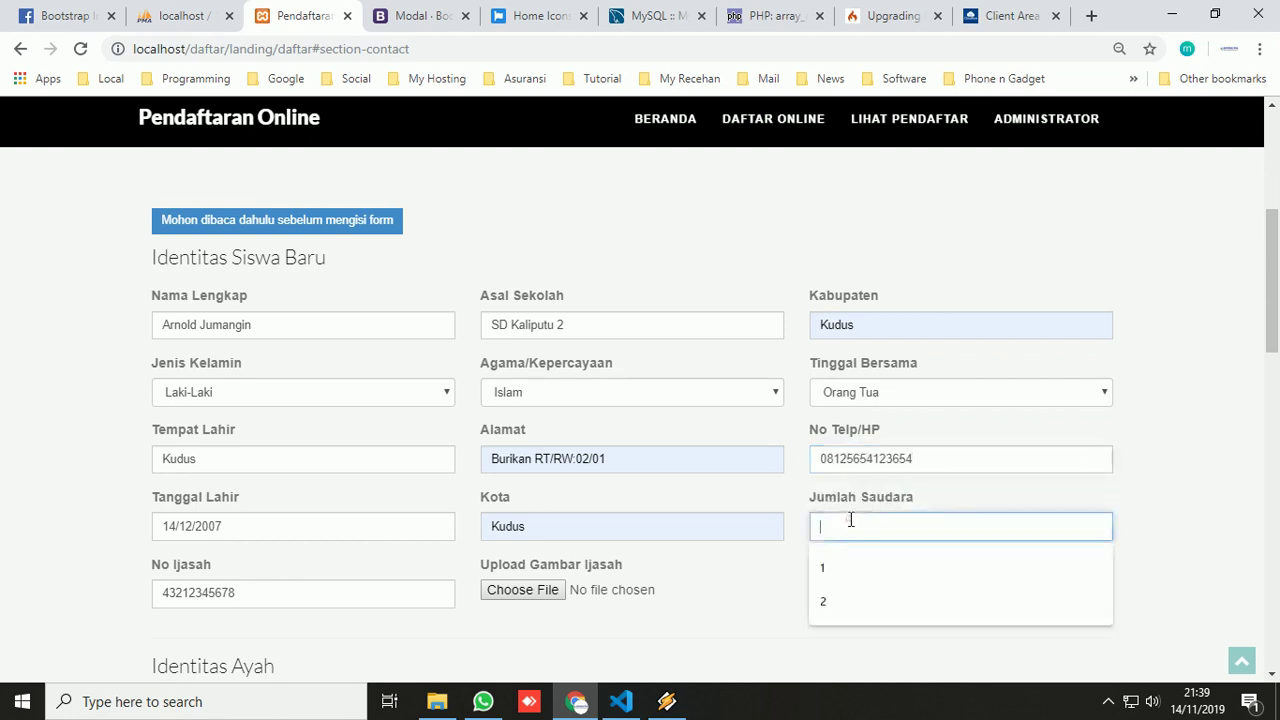
pyautogui.click(856, 566)
pyautogui.scroll(-3, 807, 570)
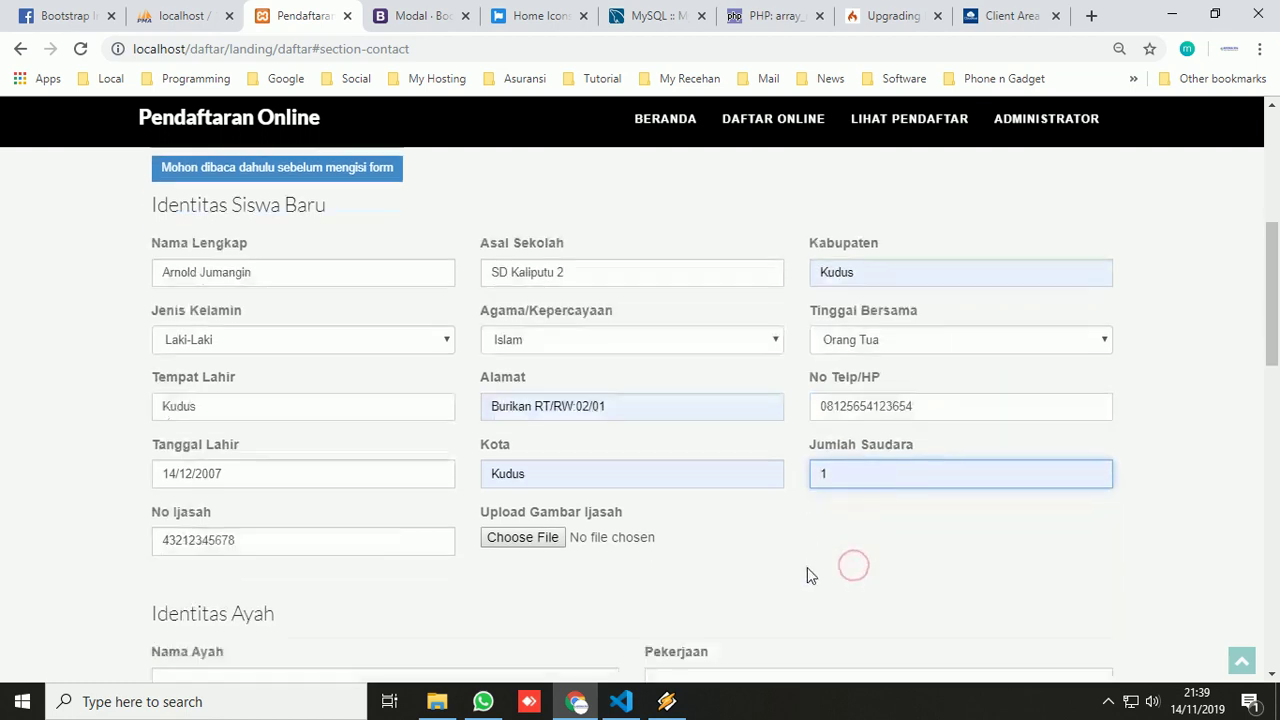
pyautogui.click(540, 312)
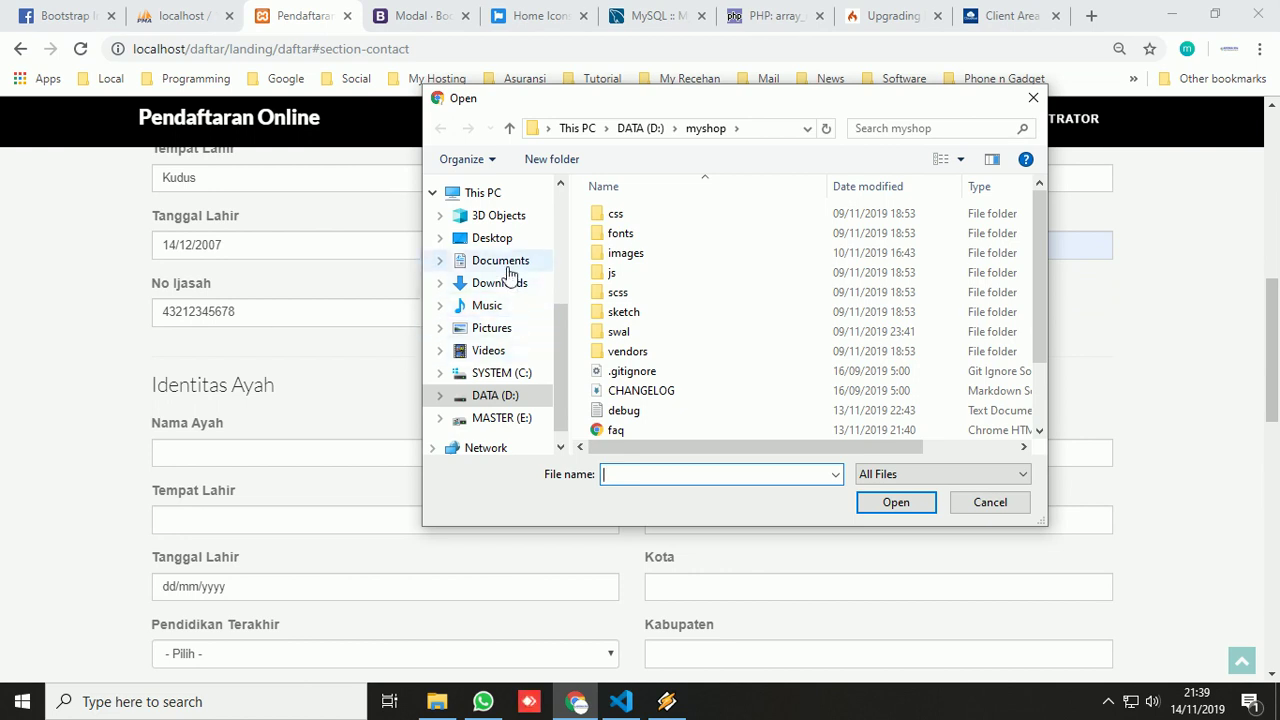
# - Attach the JPG from Downloads as the Upload Gambar Ijasah file
pyautogui.click(502, 284)
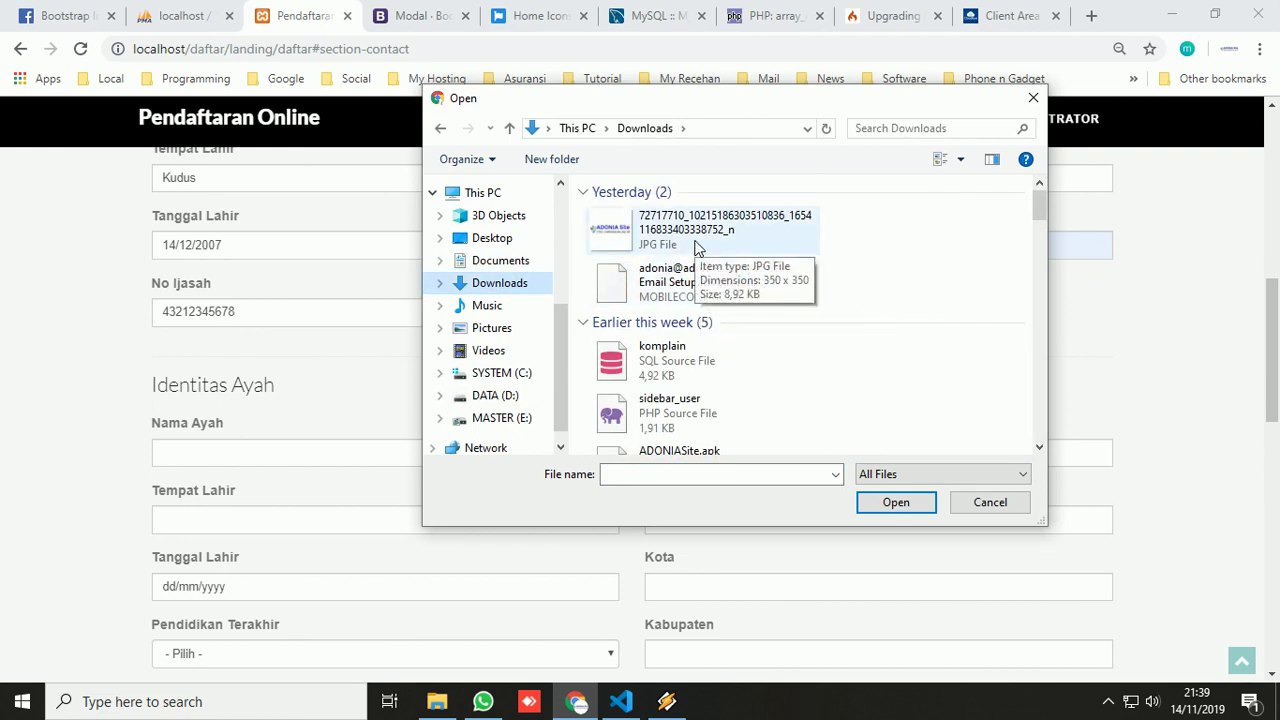
pyautogui.doubleClick(697, 247)
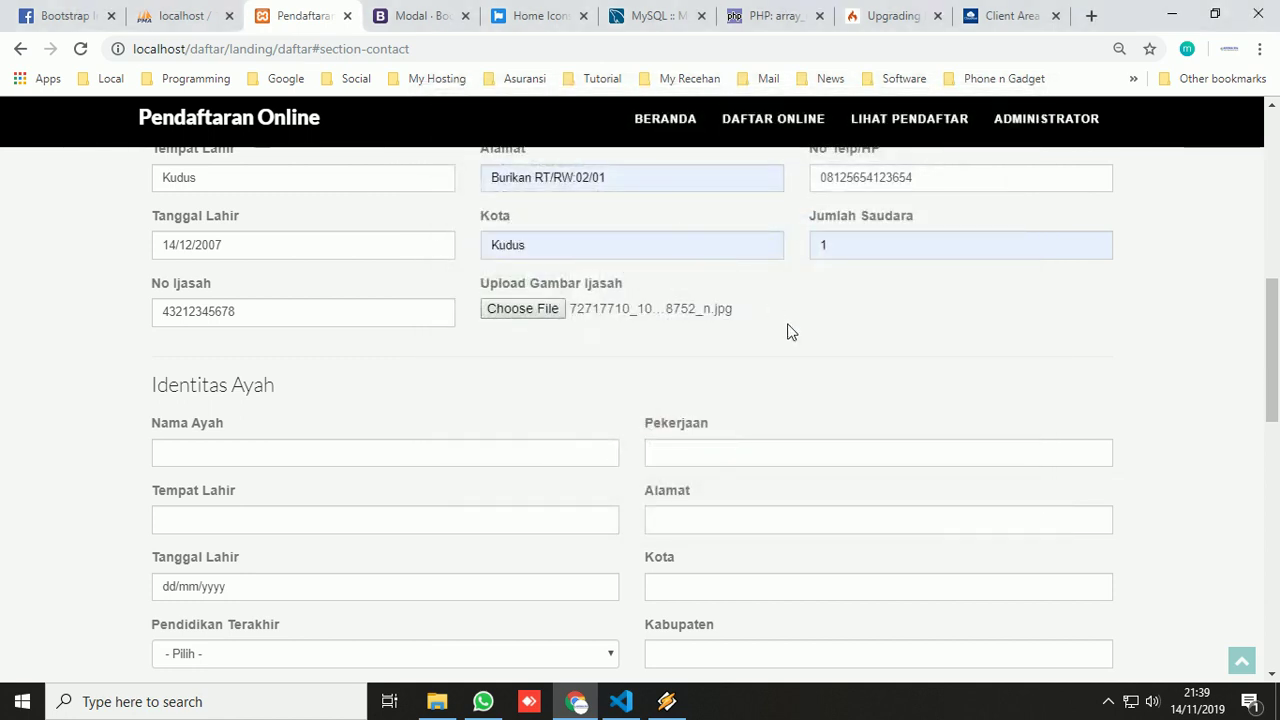
pyautogui.scroll(-2, 788, 332)
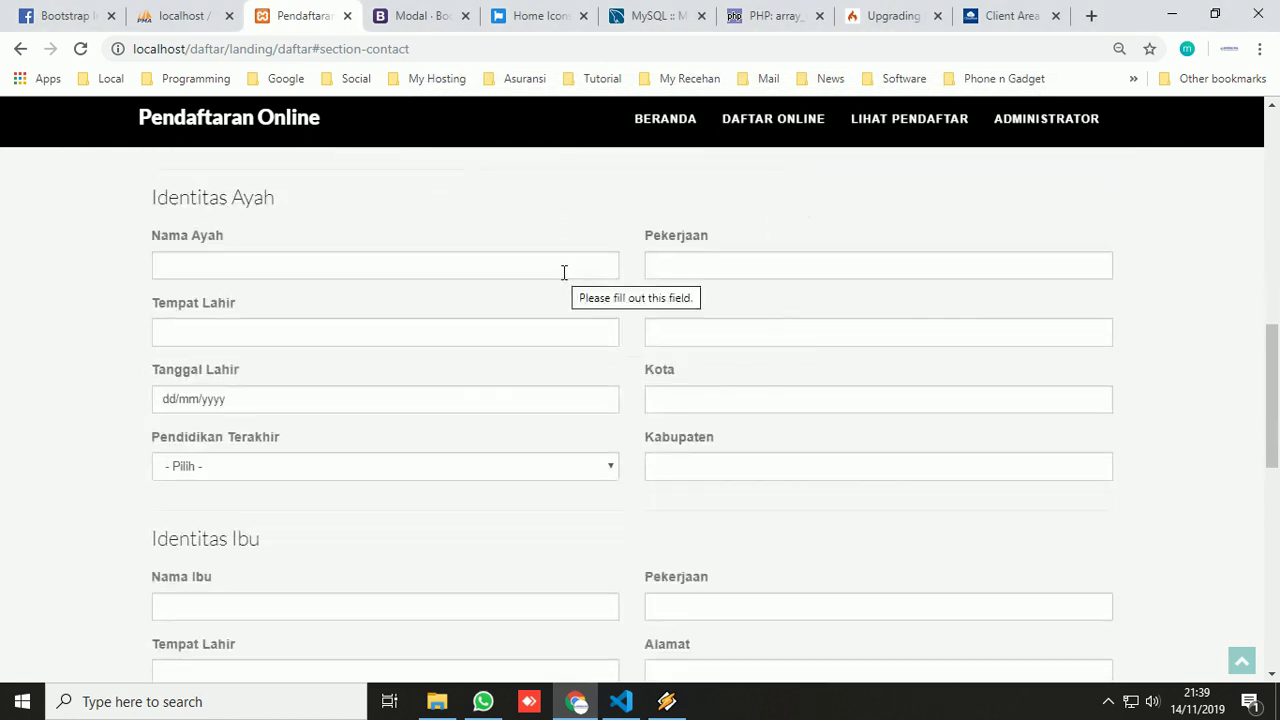
pyautogui.click(564, 272)
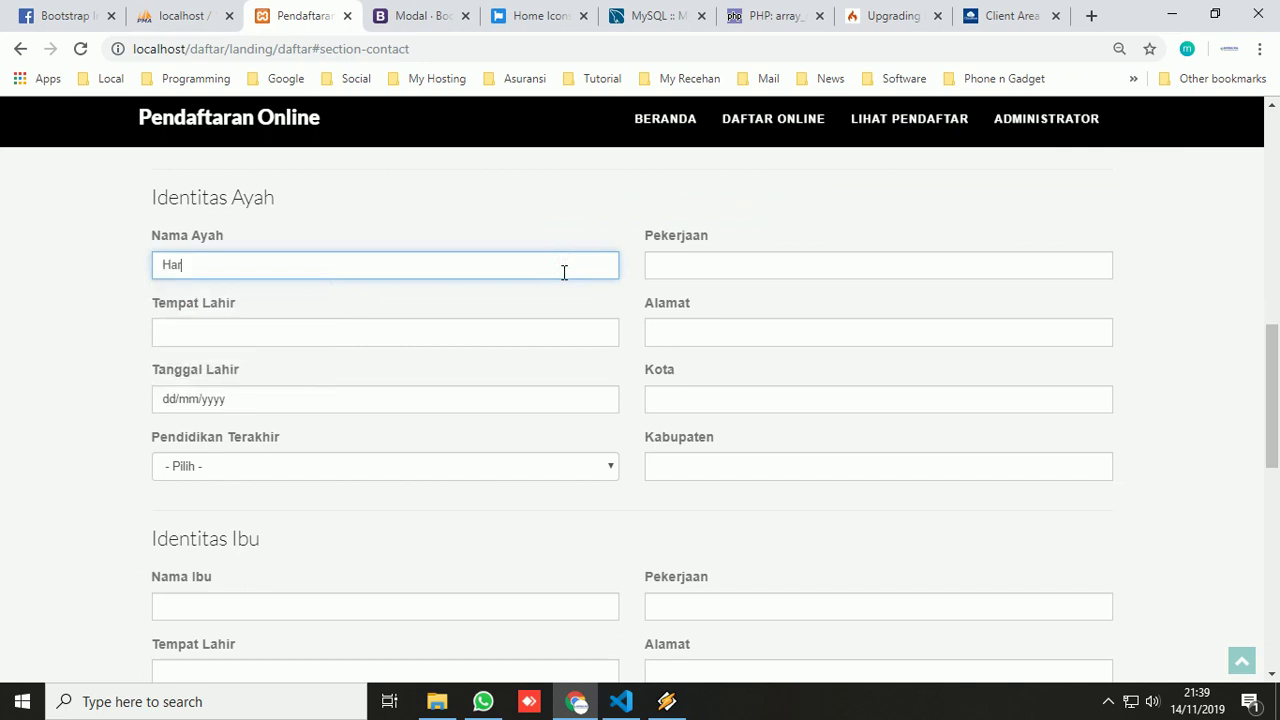
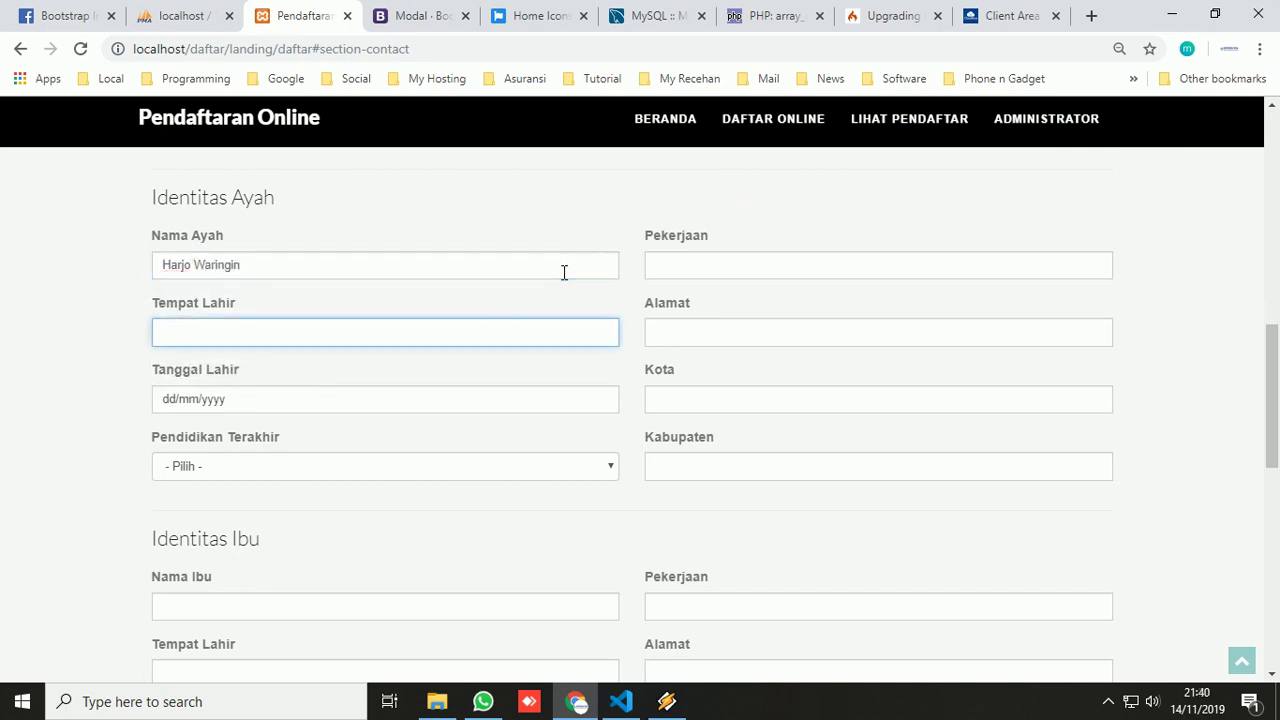
pyautogui.write('B')
pyautogui.press('BackSpace')
pyautogui.write('Tegal')
pyautogui.press('Tab')
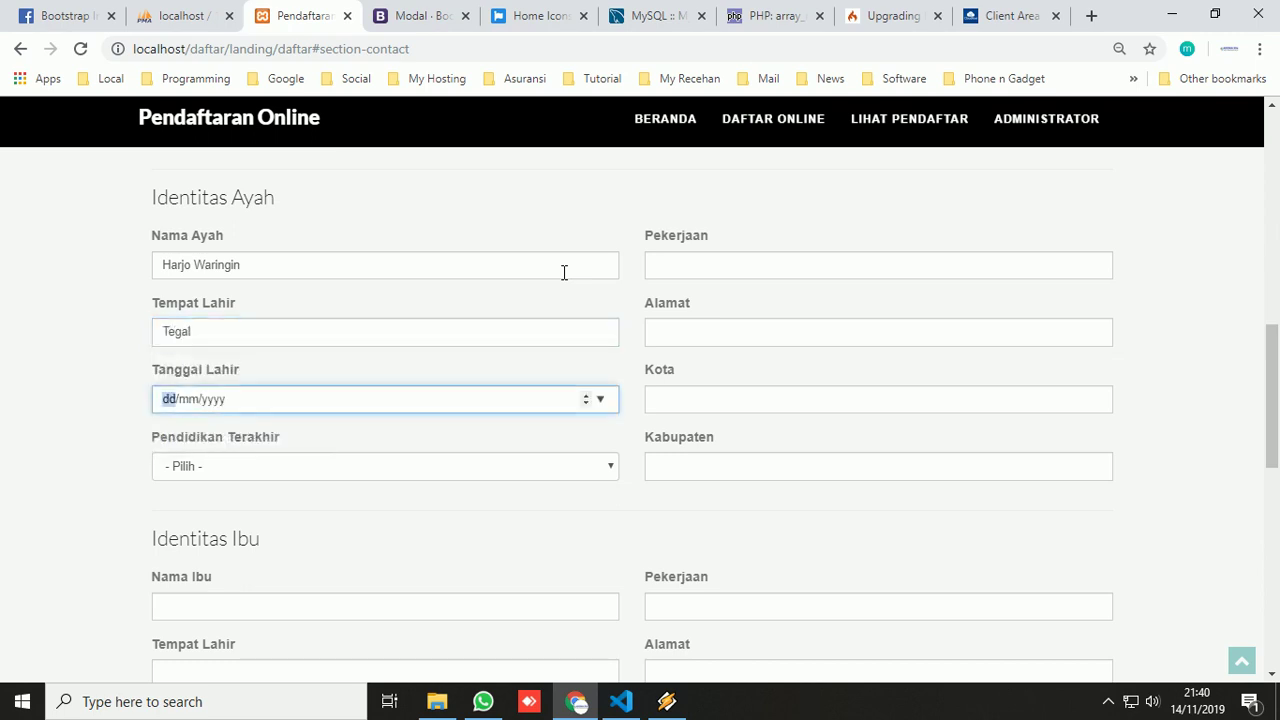
pyautogui.write('12/05/')
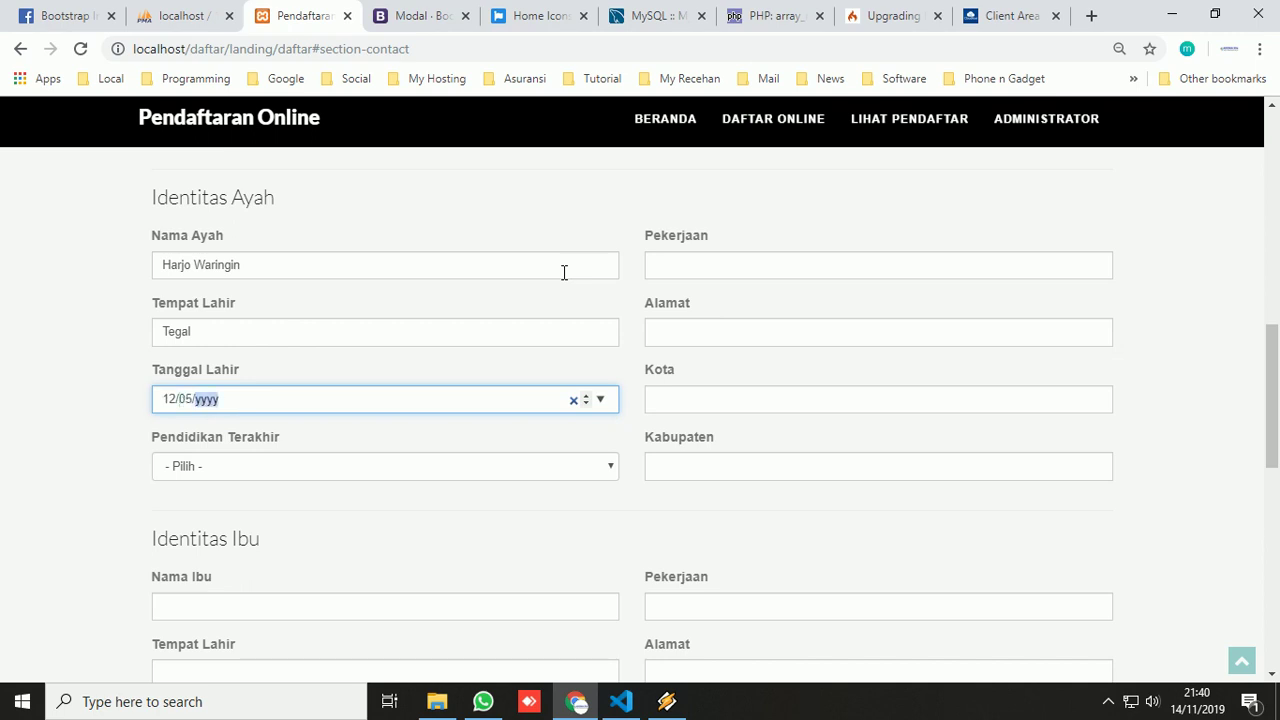
pyautogui.write('1974')
pyautogui.click(570, 468)
pyautogui.click(277, 553)
# - Set the father's occupation Karyawan Swasta, his address, and city and regency Kudus
pyautogui.click(706, 270)
pyautogui.click(704, 341)
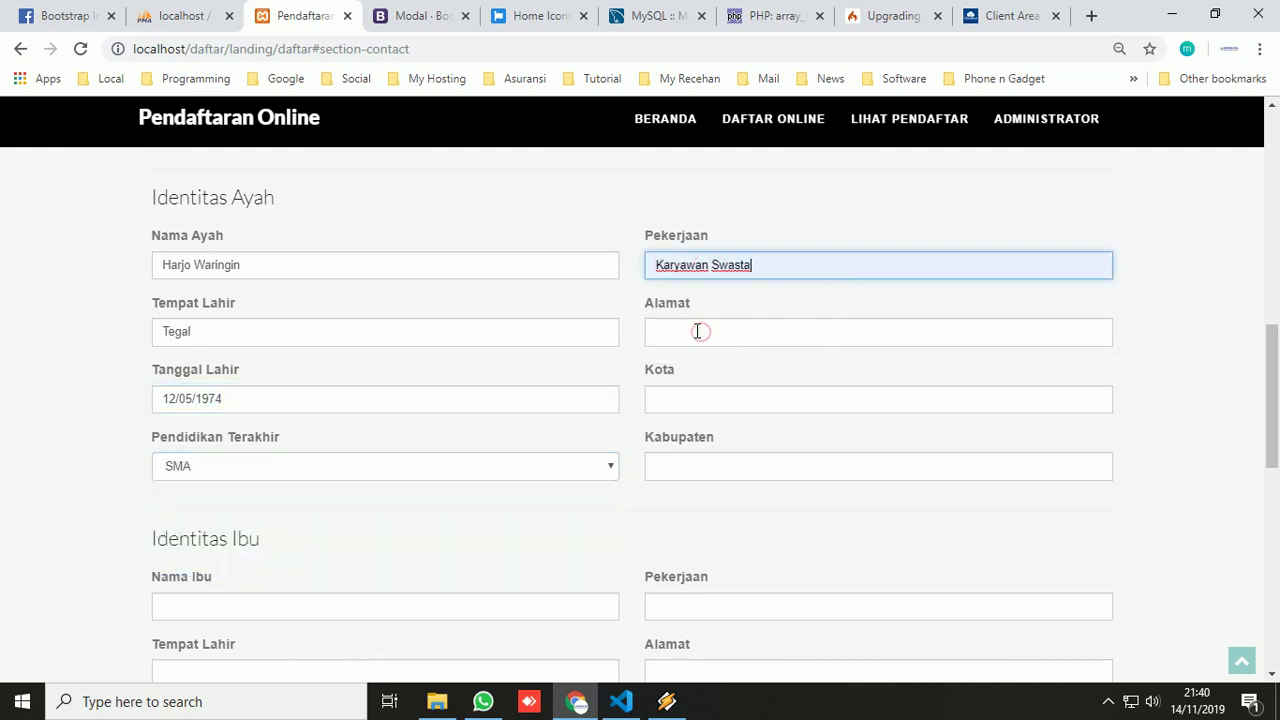
pyautogui.click(697, 331)
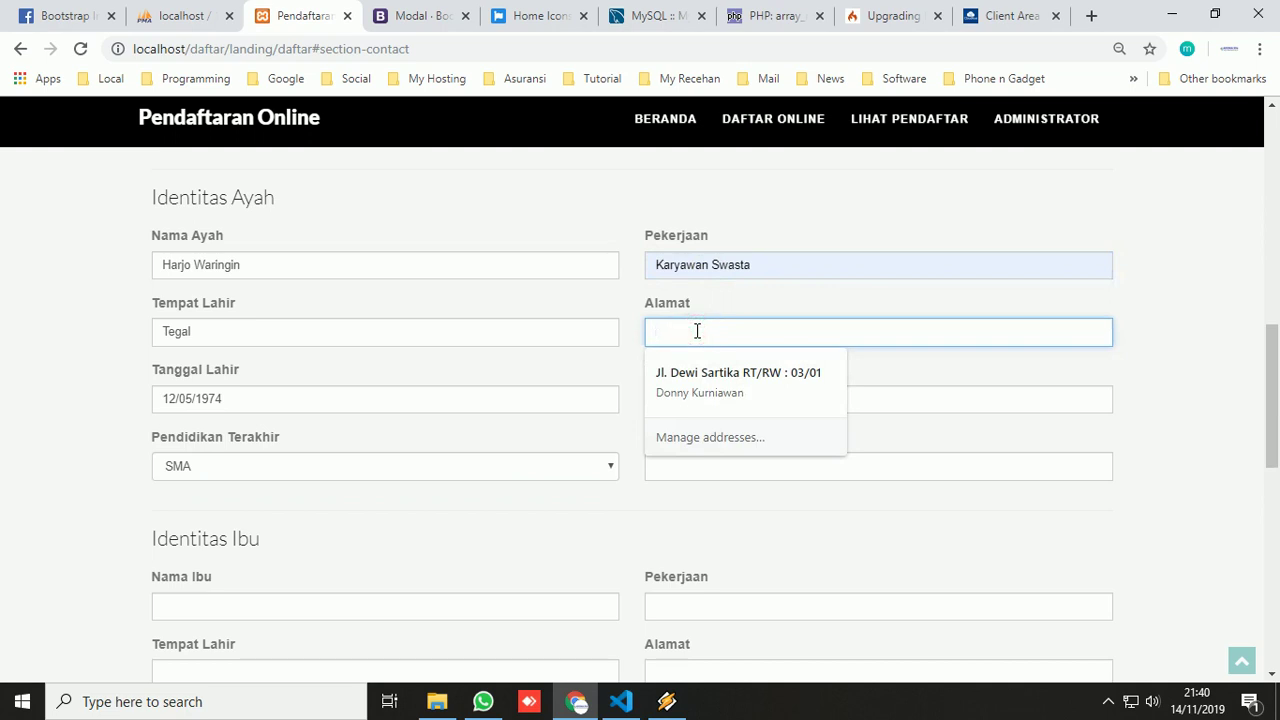
pyautogui.write('B')
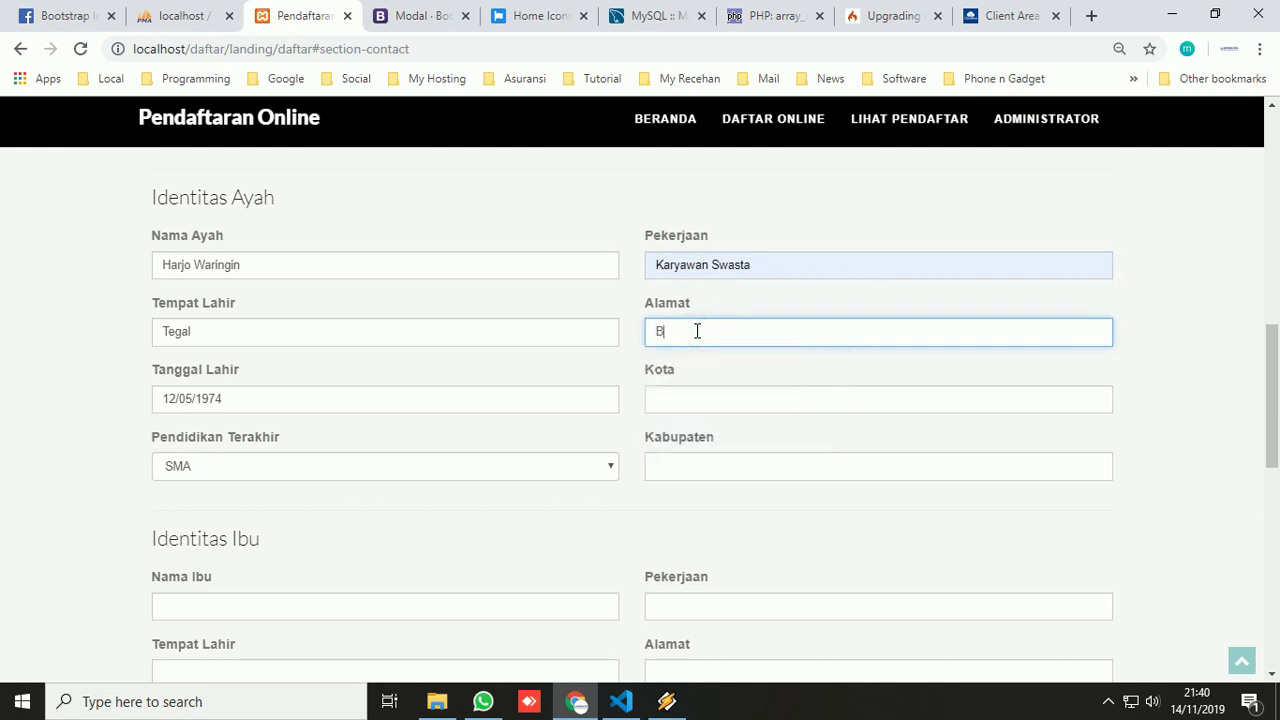
pyautogui.write('urikan')
pyautogui.write('rt/rw : 01/01')
pyautogui.click(695, 399)
pyautogui.click(687, 440)
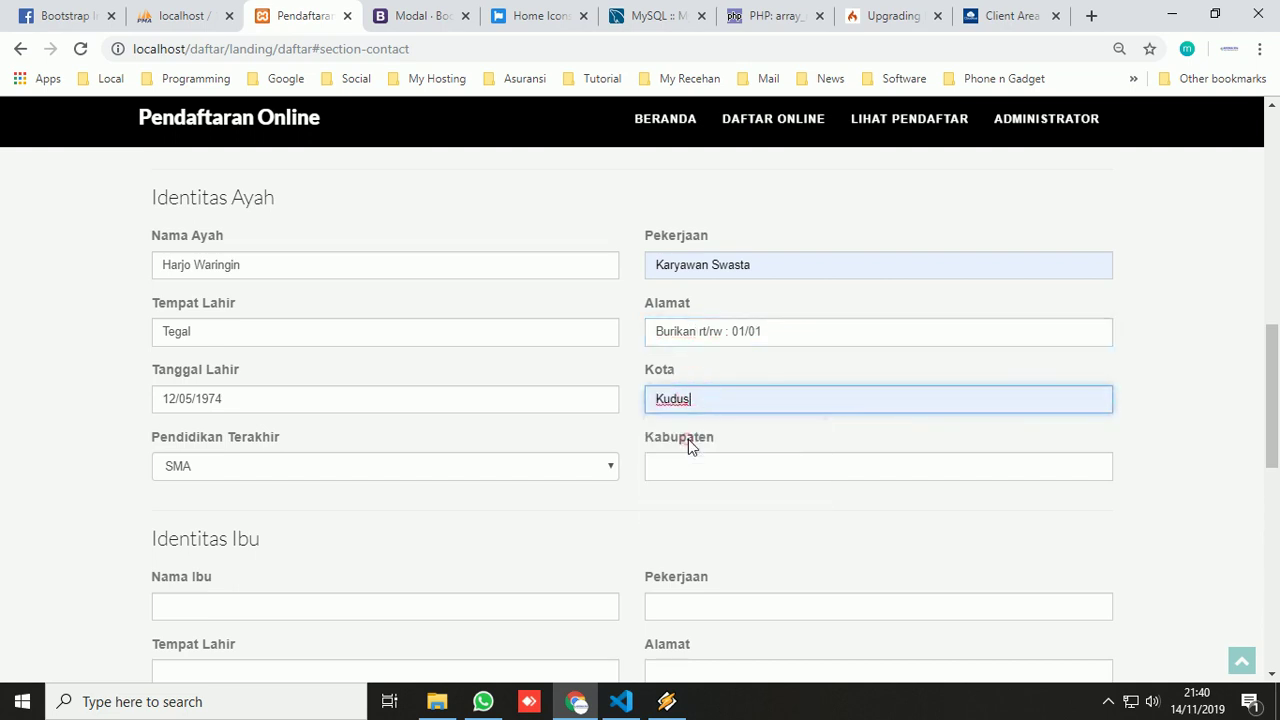
pyautogui.click(697, 464)
pyautogui.click(691, 505)
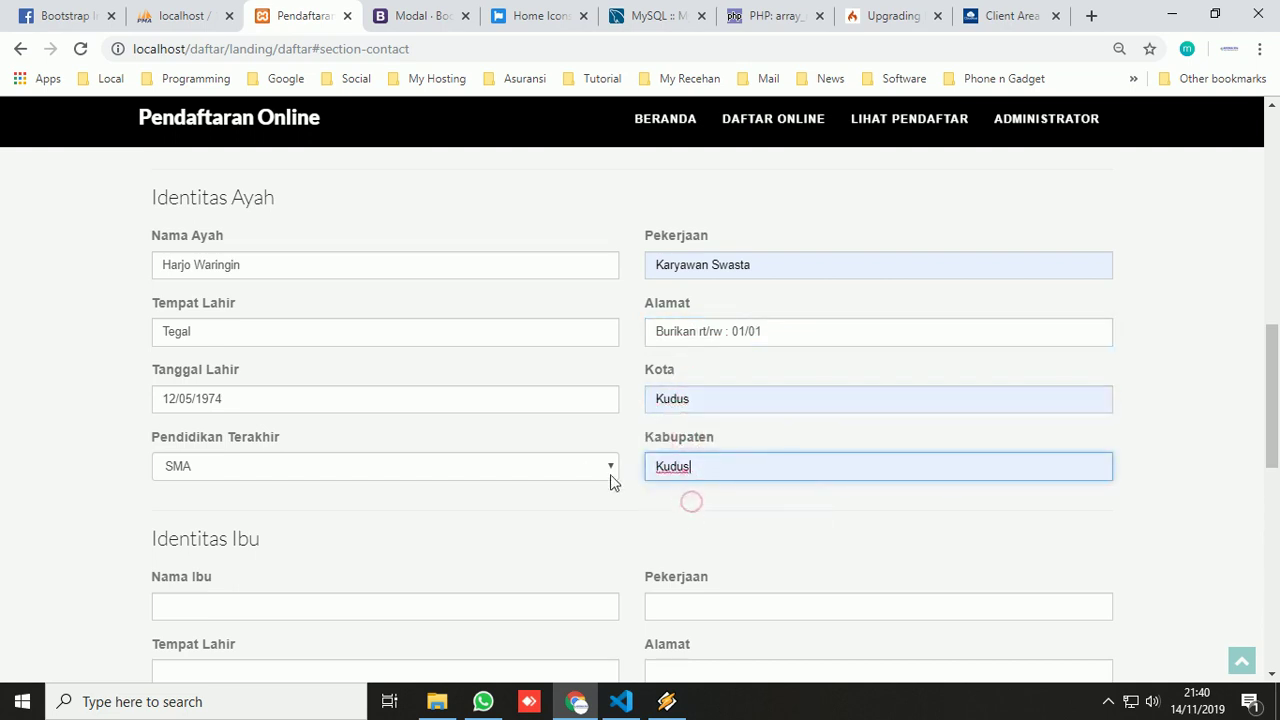
pyautogui.scroll(-2, 595, 475)
pyautogui.scroll(-1, 590, 473)
pyautogui.click(331, 327)
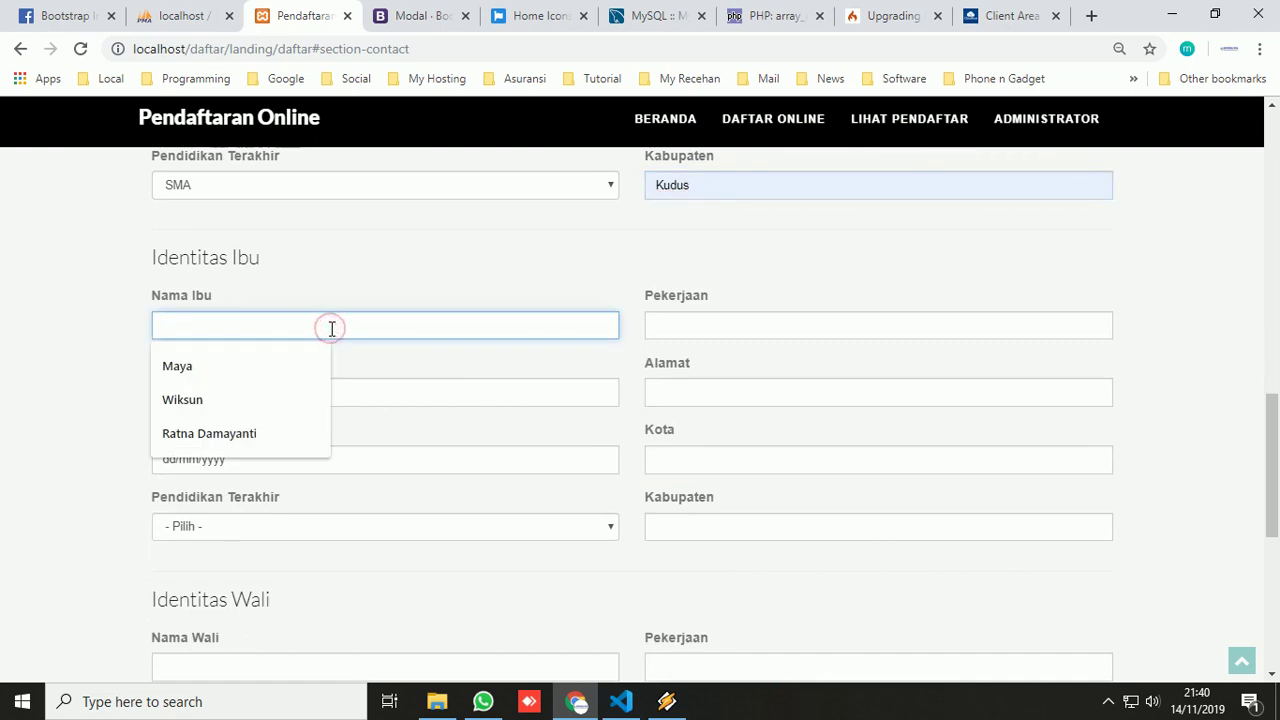
pyautogui.click(259, 433)
pyautogui.click(260, 391)
pyautogui.click(250, 433)
pyautogui.click(172, 462)
pyautogui.write('13/12/1982')
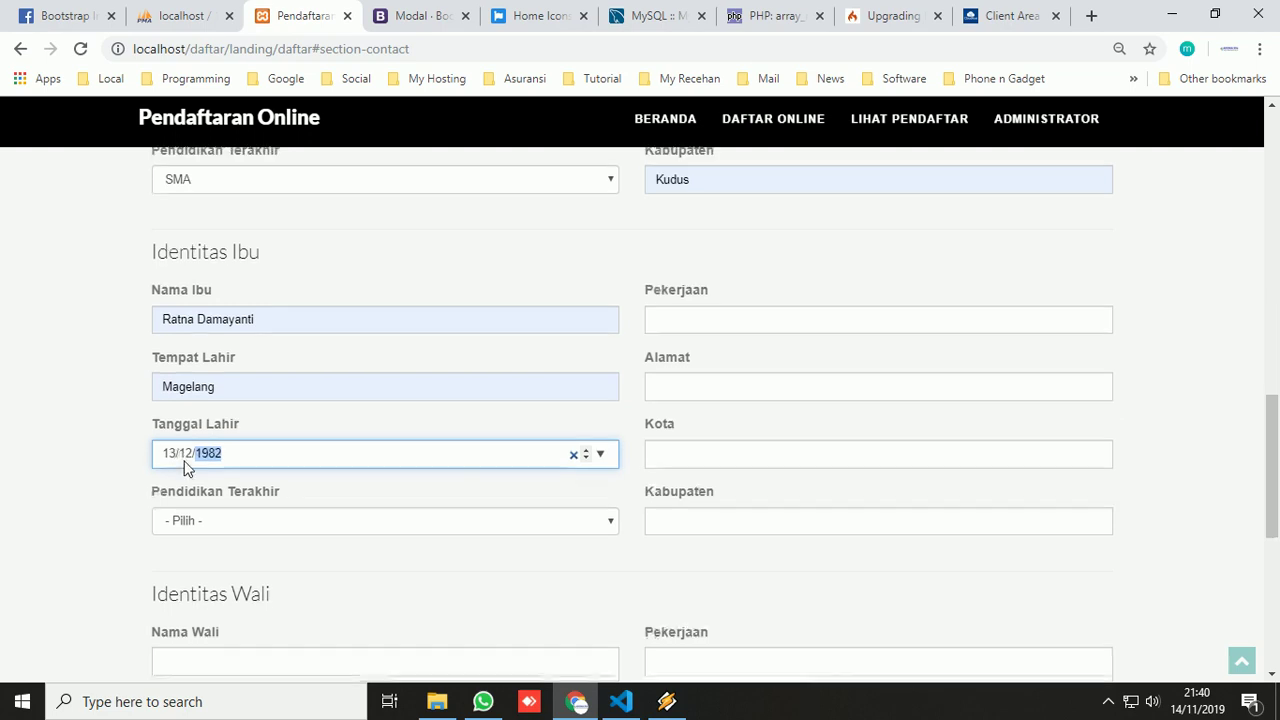
pyautogui.scroll(-2, 188, 468)
pyautogui.click(232, 339)
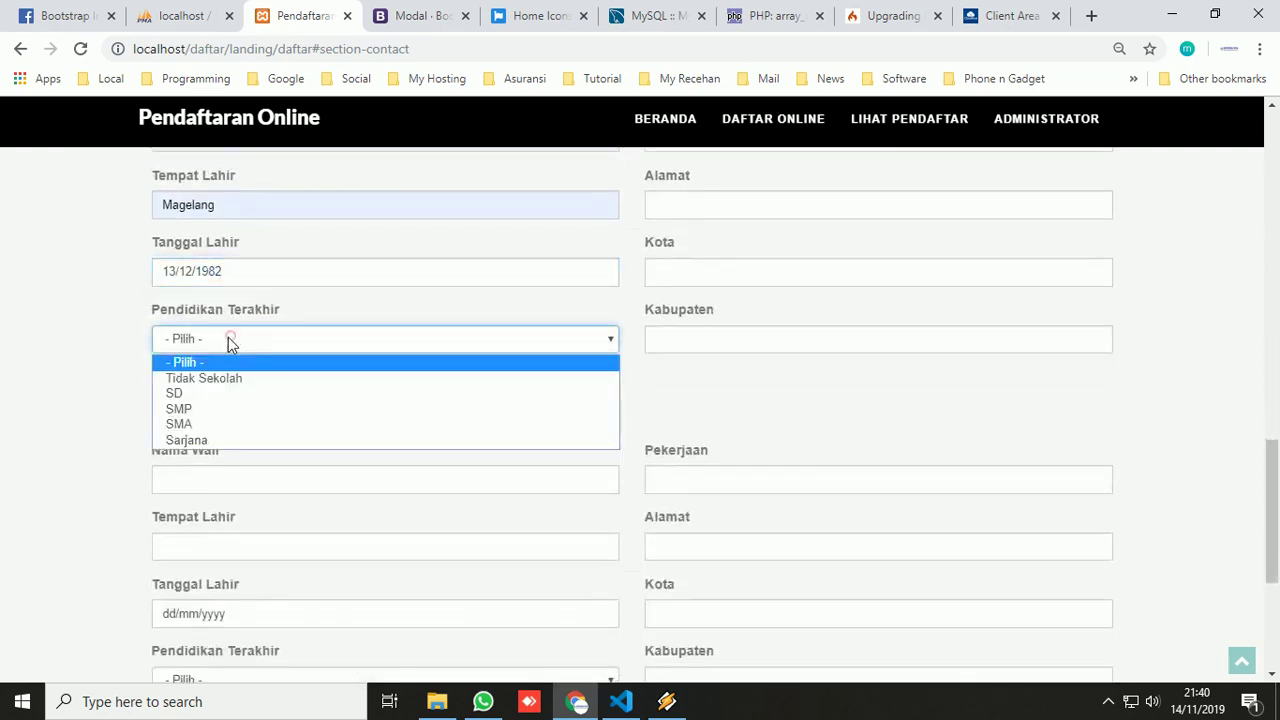
pyautogui.click(180, 424)
pyautogui.scroll(3, 614, 358)
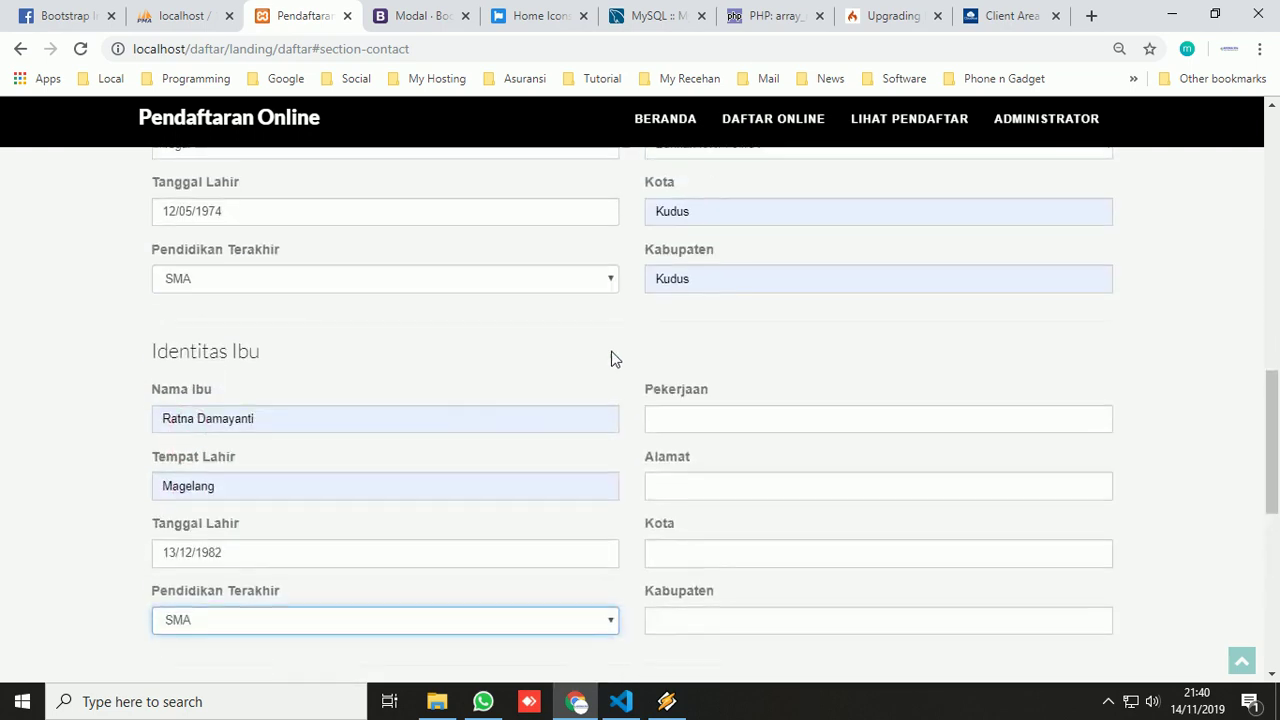
# - Set the mother's occupation Ibu rumah Tangga, her address, and city and regency Kudus
pyautogui.click(703, 418)
pyautogui.click(702, 457)
pyautogui.scroll(-1, 702, 456)
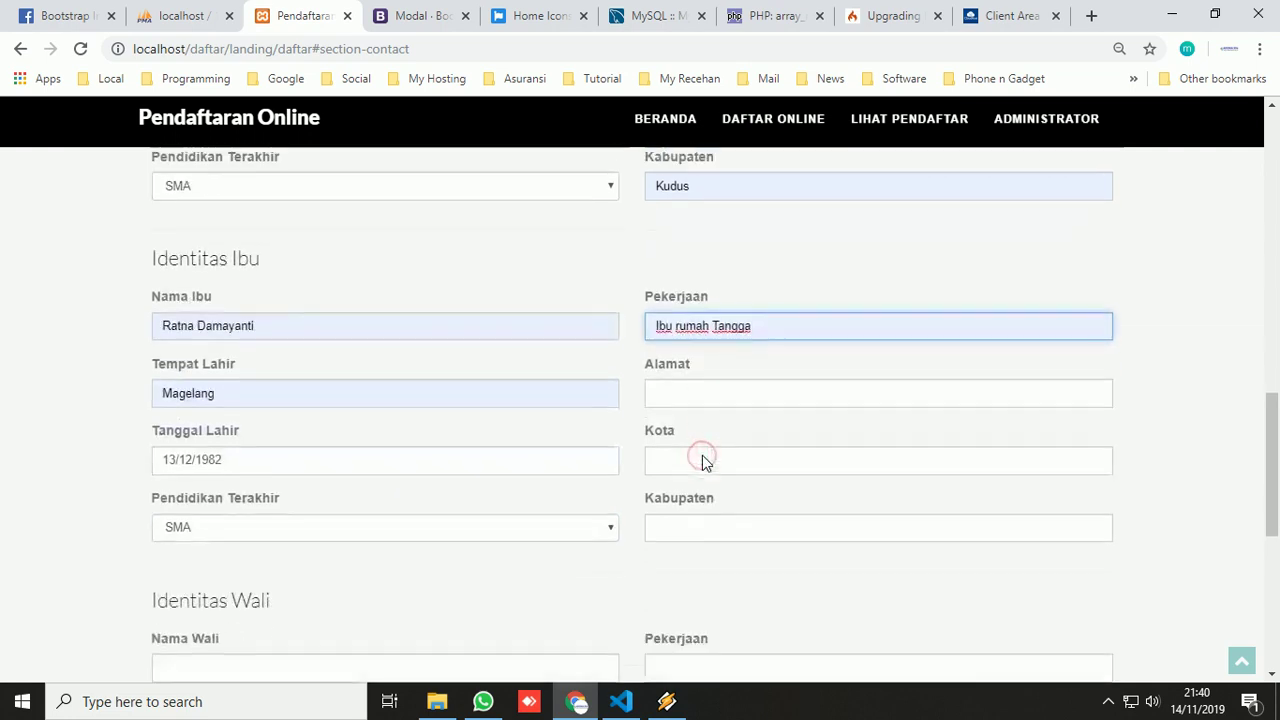
pyautogui.click(700, 394)
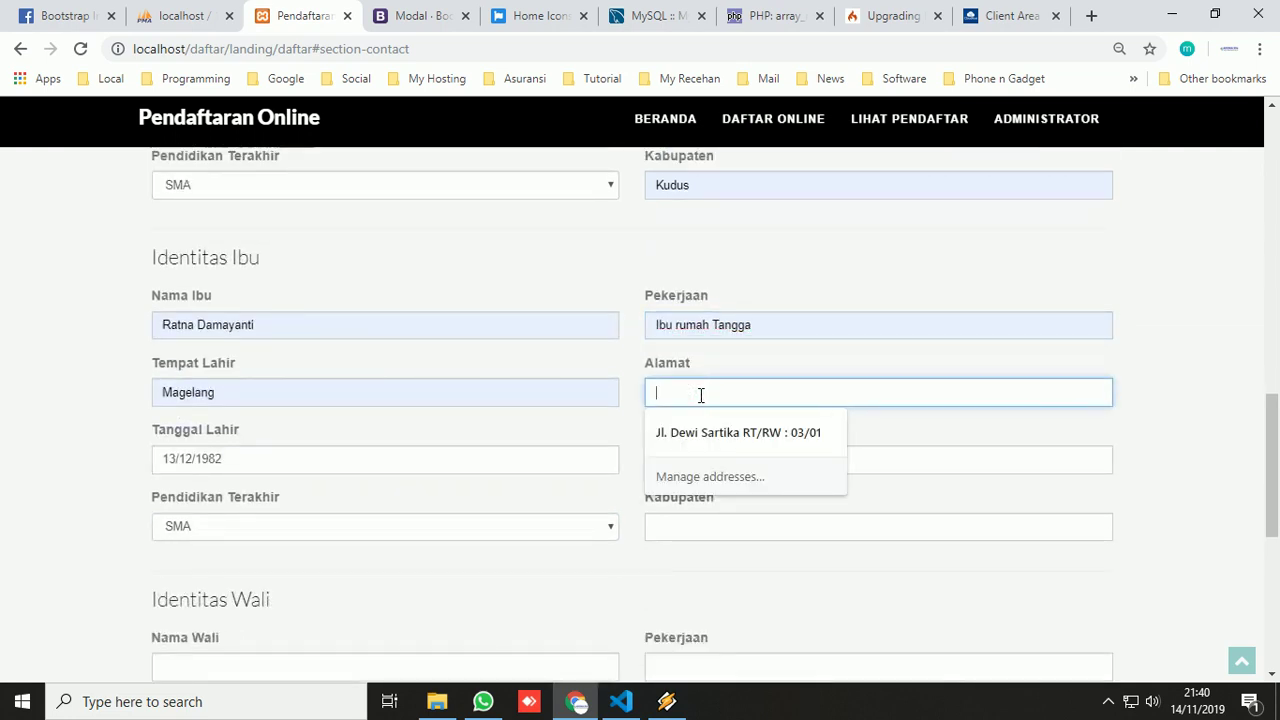
pyautogui.write('Burikan rt/rw : 01/01')
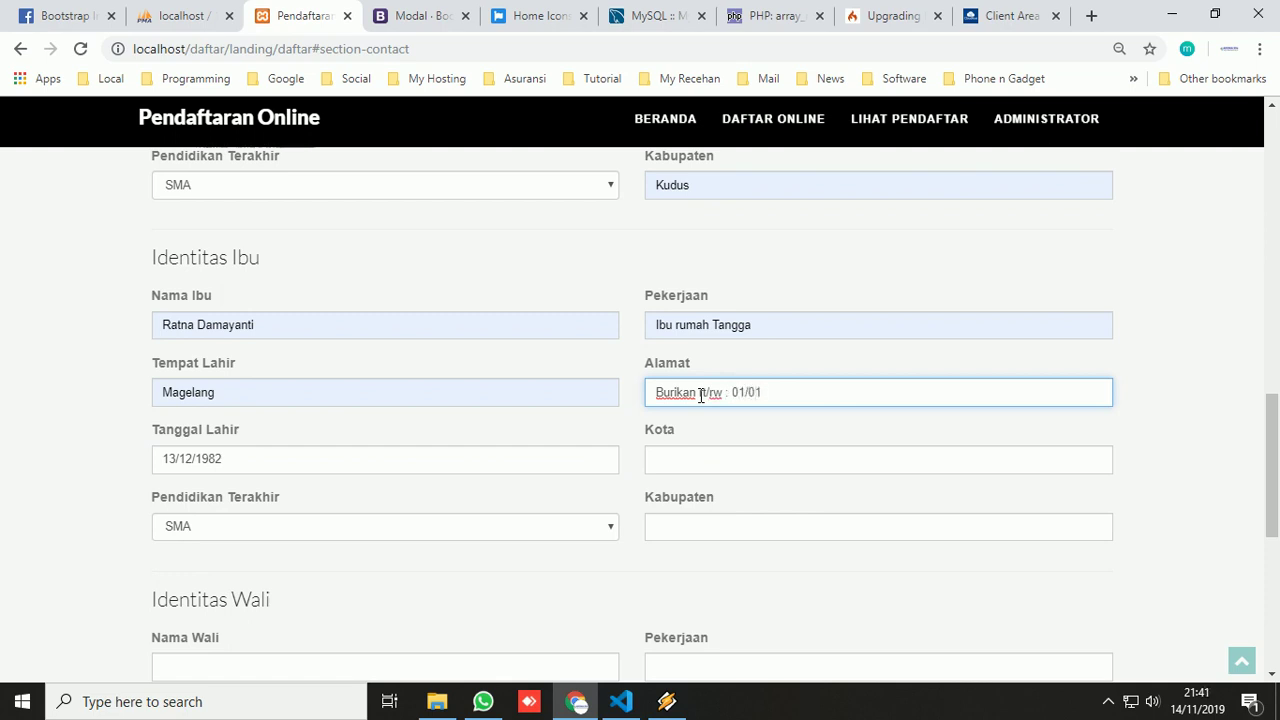
pyautogui.click(714, 456)
pyautogui.click(703, 494)
pyautogui.click(703, 519)
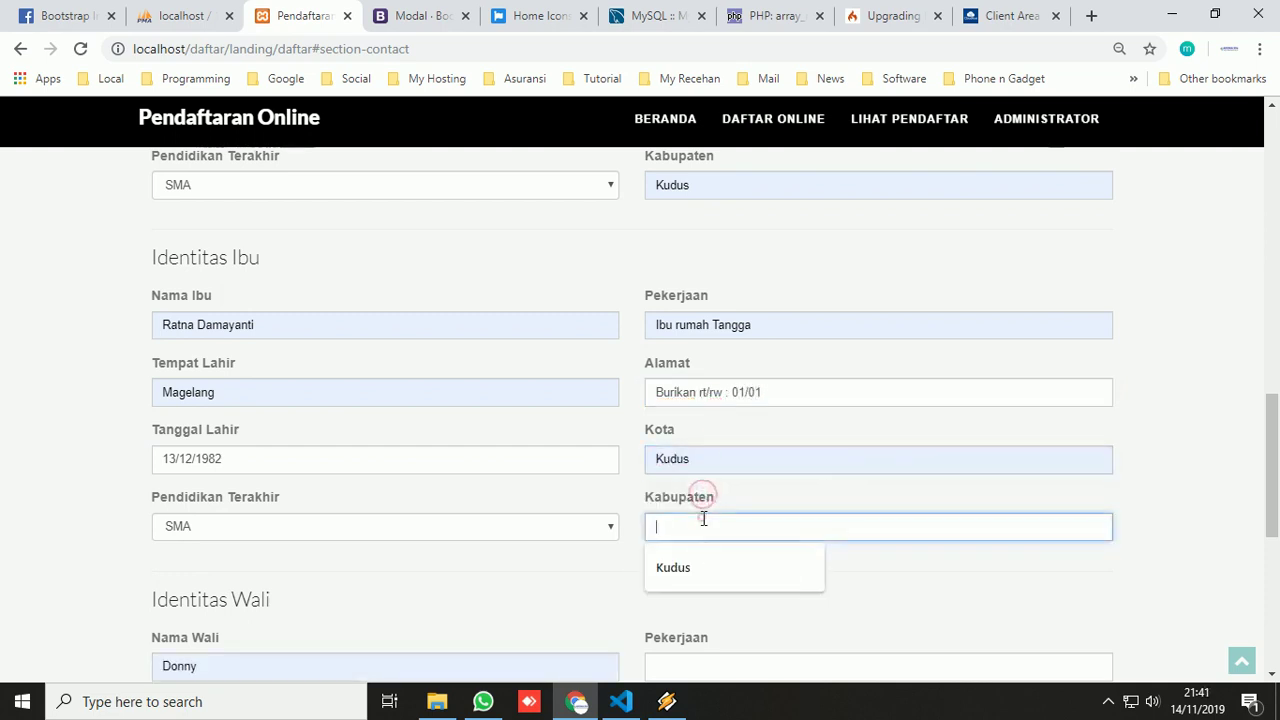
pyautogui.click(702, 568)
pyautogui.scroll(-3, 700, 514)
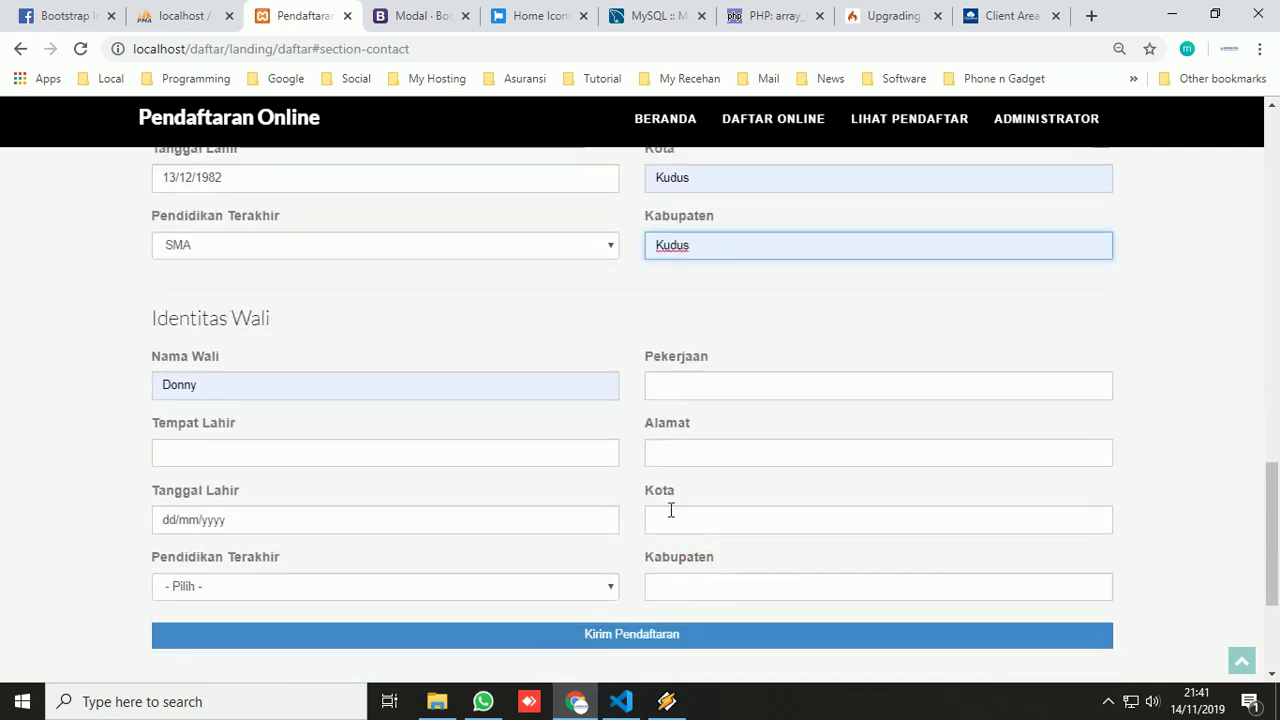
# - Replace the guardian's name and birthplace with '-' and leave education unset
pyautogui.click(334, 388)
pyautogui.press('BackSpace')
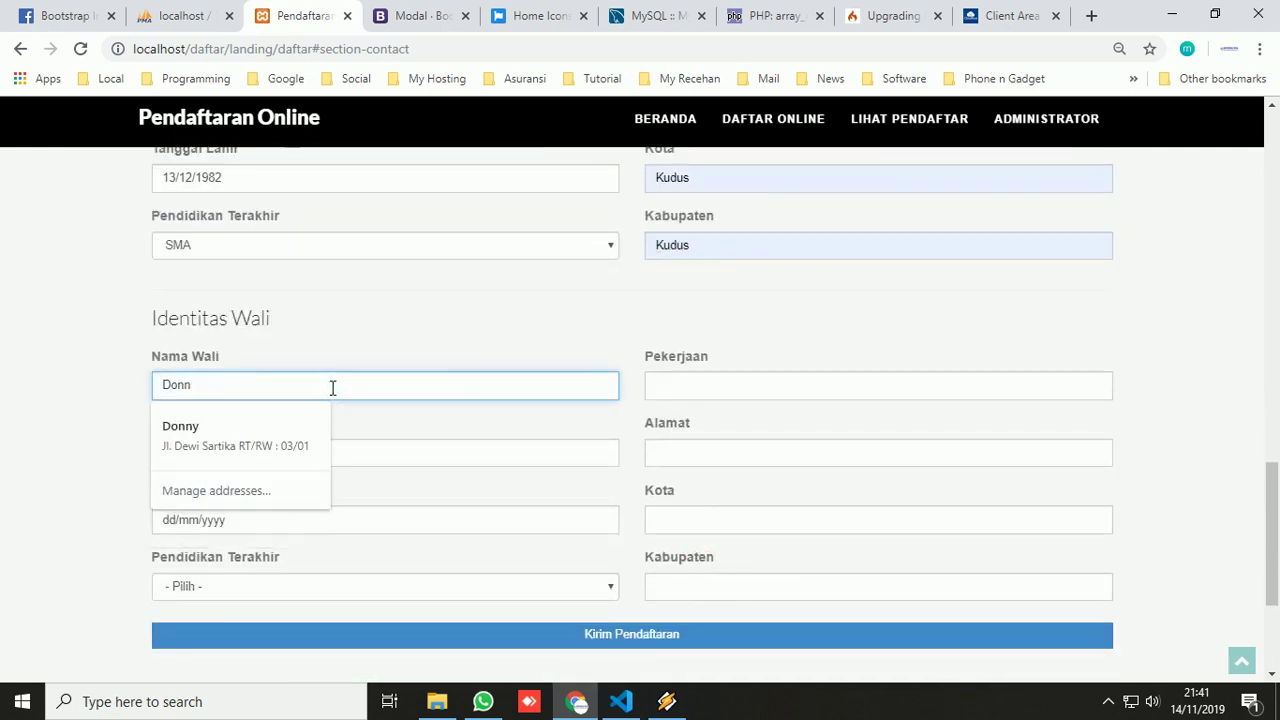
pyautogui.press('BackSpace')
pyautogui.press('BackSpace')
pyautogui.press('BackSpace')
pyautogui.write('-')
pyautogui.click(333, 388)
pyautogui.click(349, 452)
pyautogui.write('-')
pyautogui.click(323, 524)
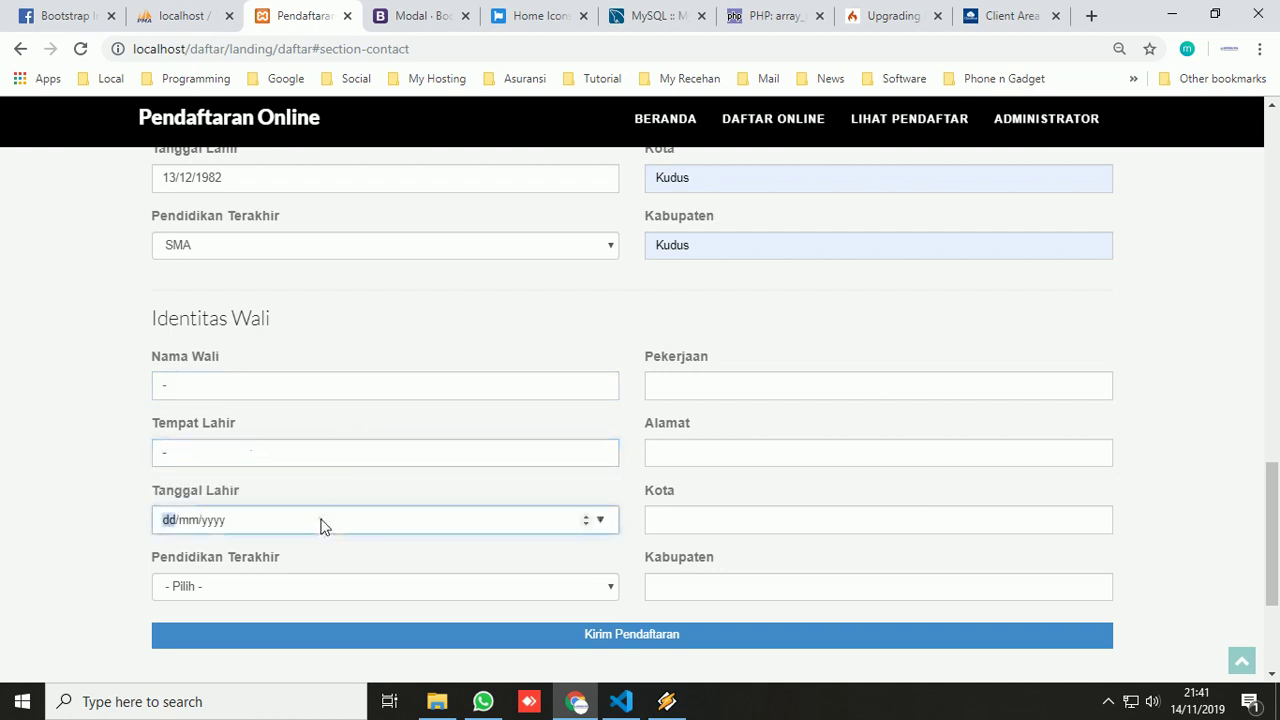
pyautogui.click(290, 587)
pyautogui.click(293, 486)
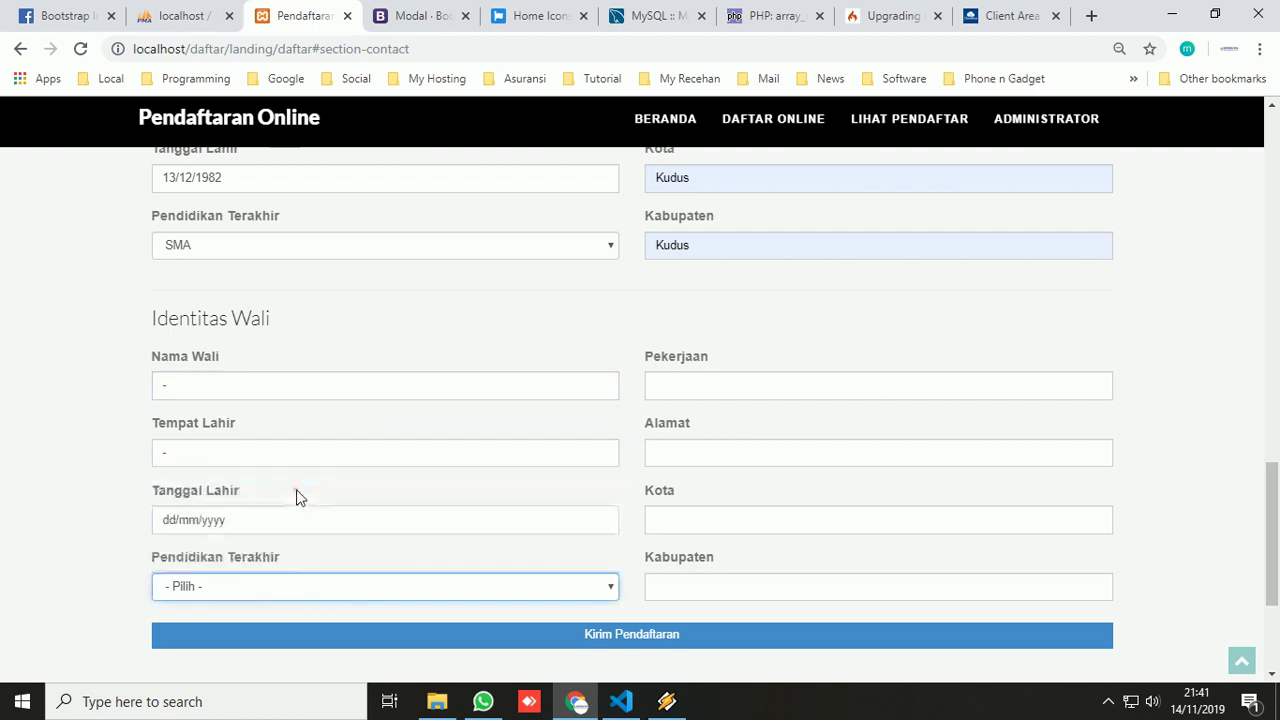
# - Put '-' in guardian occupation, address, city and regency, then submit and confirm success
pyautogui.click(697, 382)
pyautogui.write('-')
pyautogui.click(751, 452)
pyautogui.write('-')
pyautogui.click(782, 526)
pyautogui.write('-')
pyautogui.click(794, 586)
pyautogui.write('-')
pyautogui.click(637, 638)
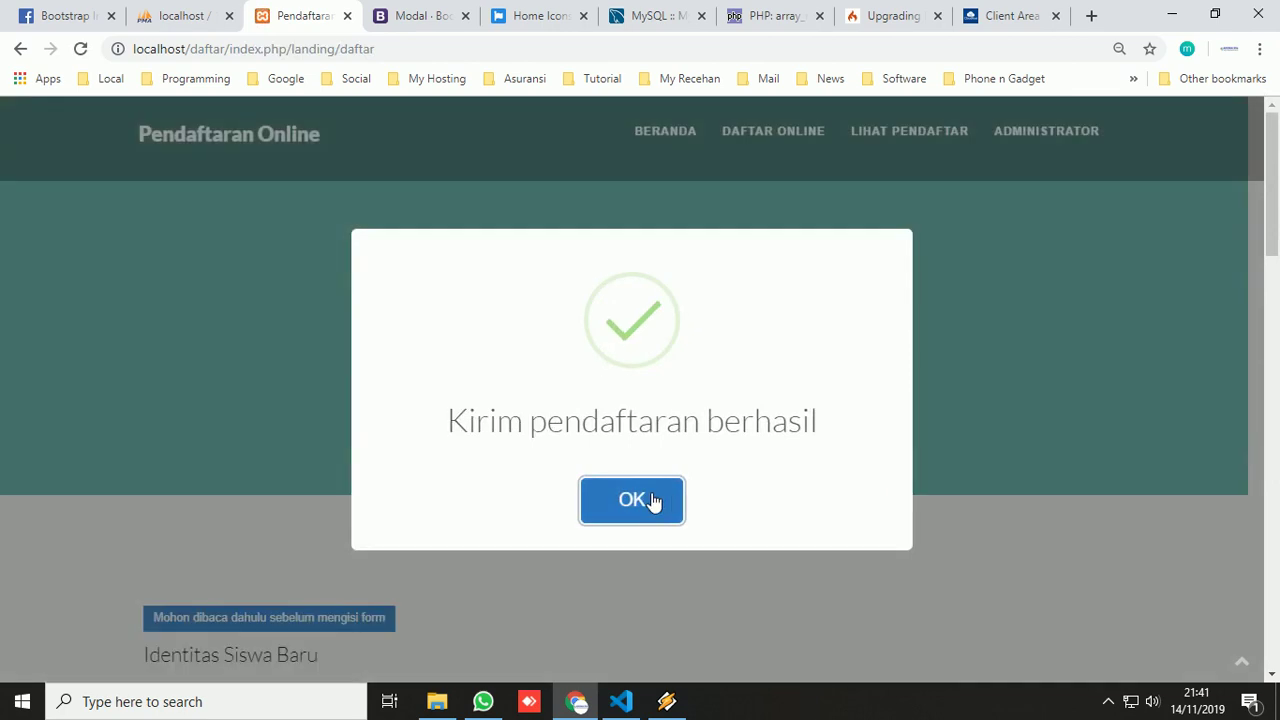
pyautogui.click(652, 501)
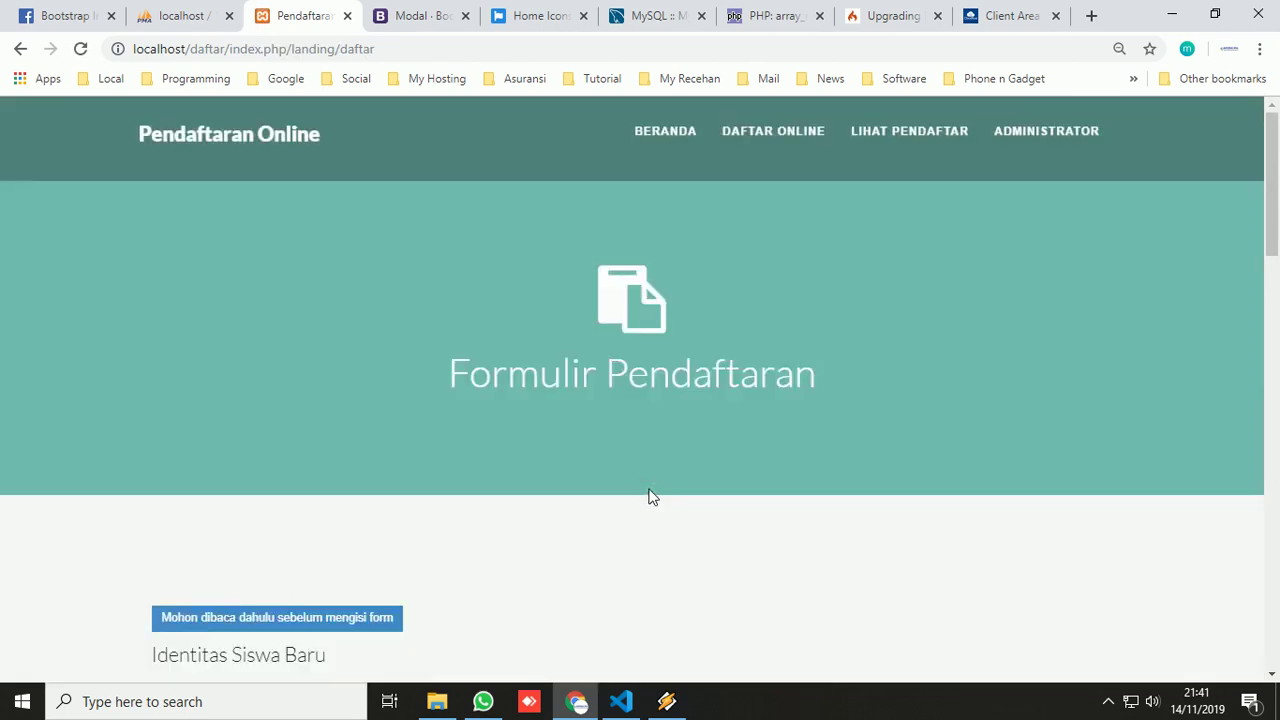
# - Log in with the admin username and password to reach the dashboard showing 4 registrants and 3 messages
pyautogui.click(867, 143)
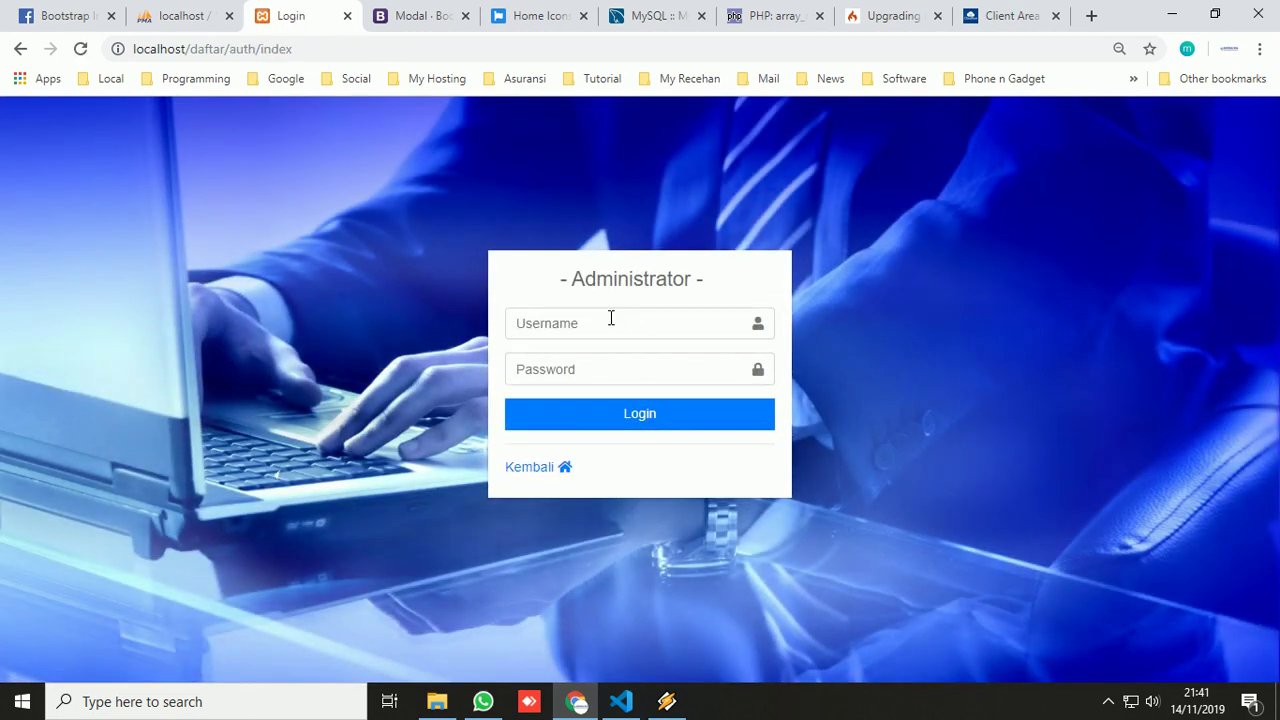
pyautogui.click(611, 318)
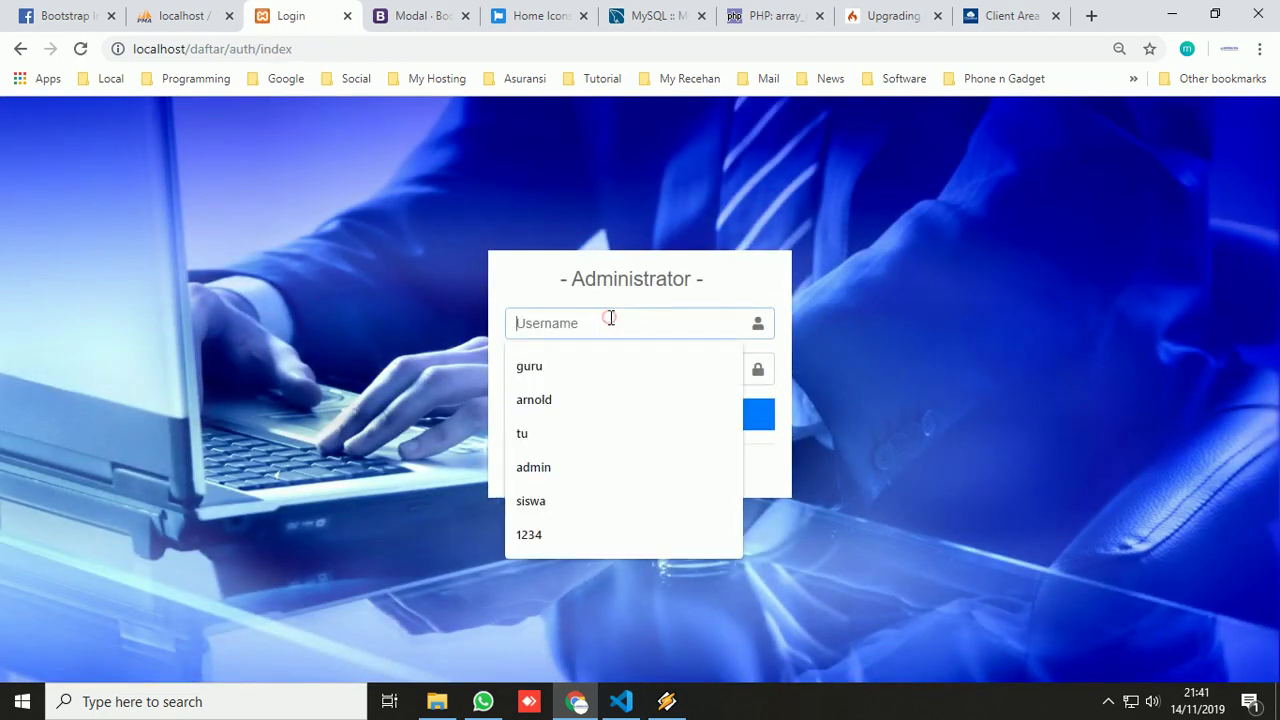
pyautogui.write('admin')
pyautogui.press('Tab')
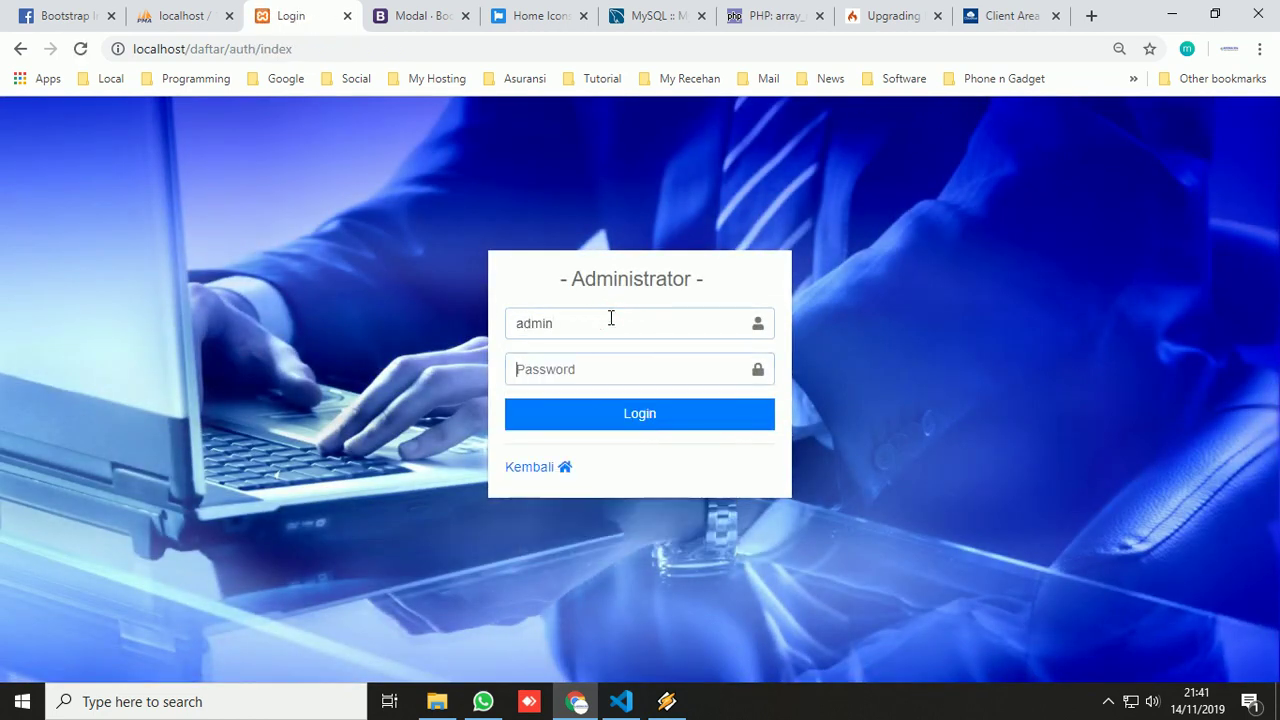
pyautogui.write('adm')
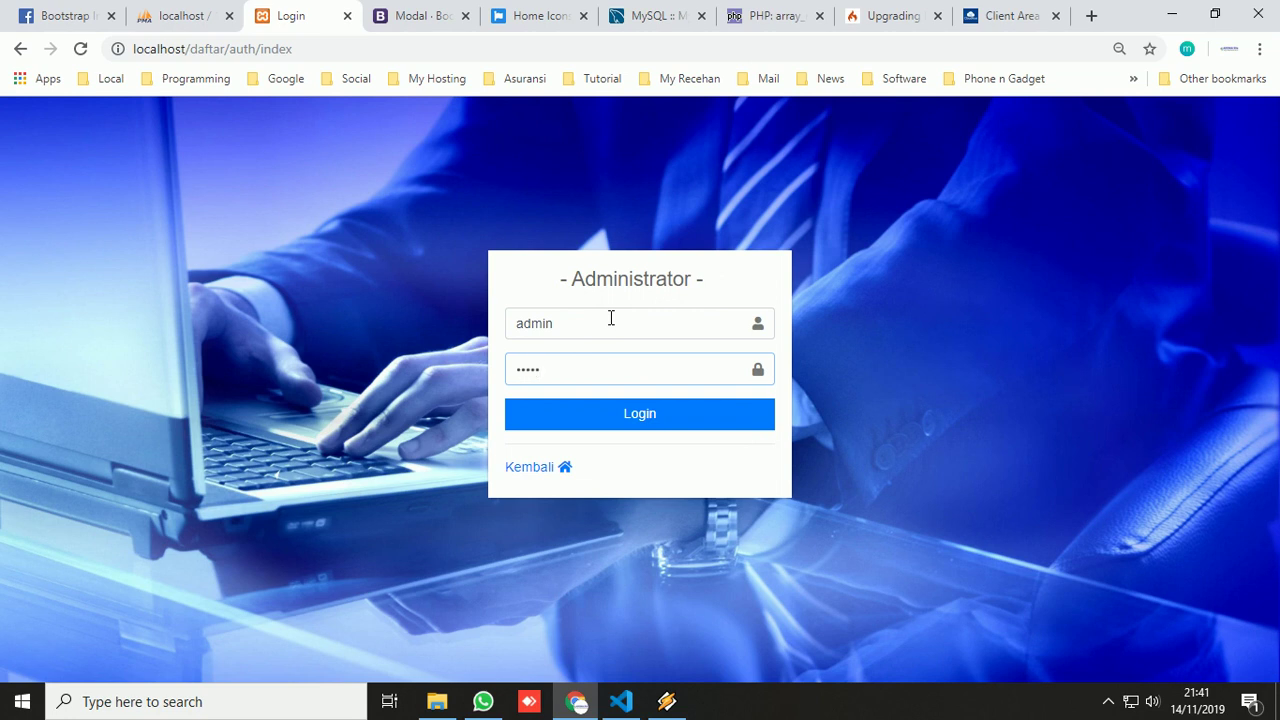
pyautogui.write('in')
pyautogui.click(609, 407)
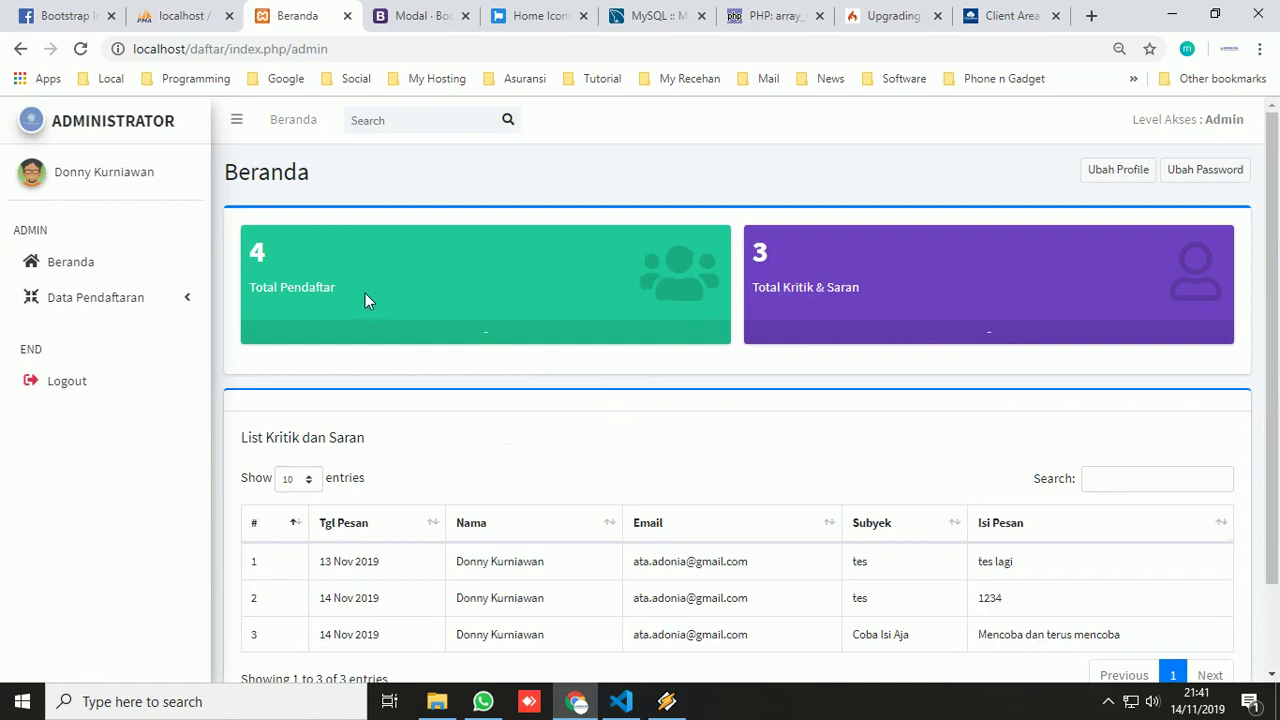
# - Open Data Pendaftaran > List Pendaftaran to list the four registered students, including SD Kaliputu 2
pyautogui.scroll(-2, 880, 296)
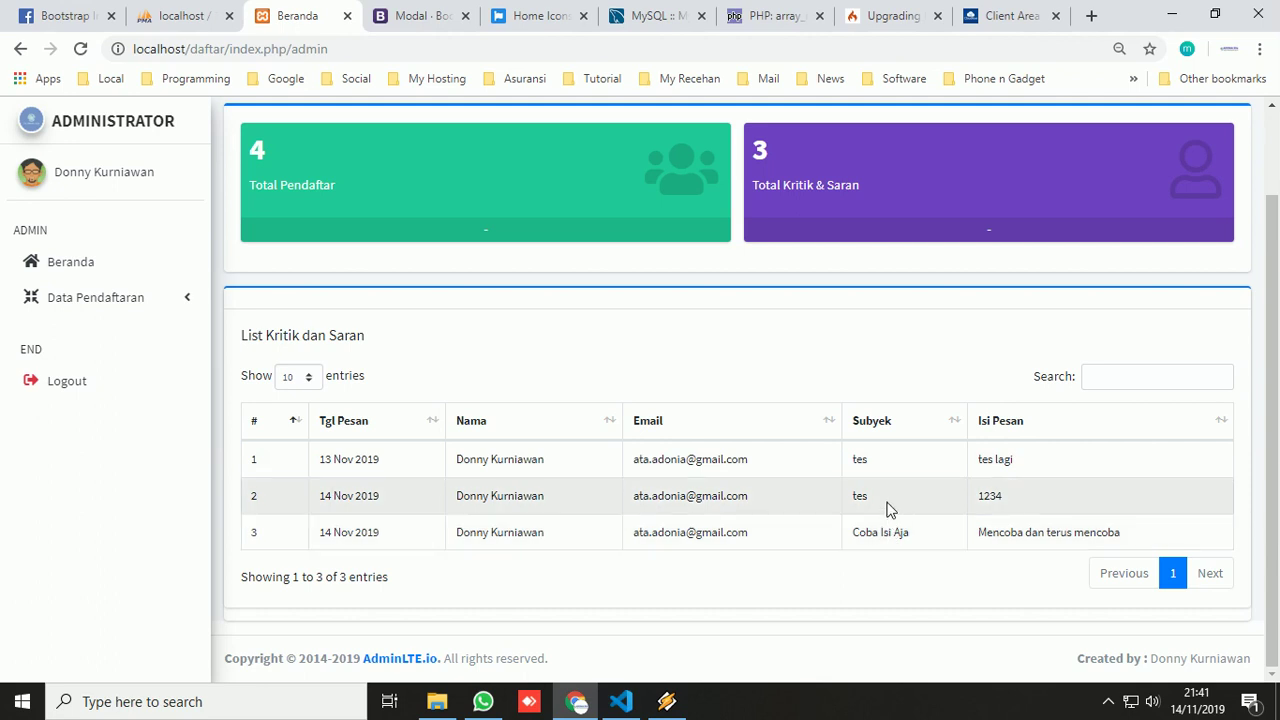
pyautogui.click(124, 298)
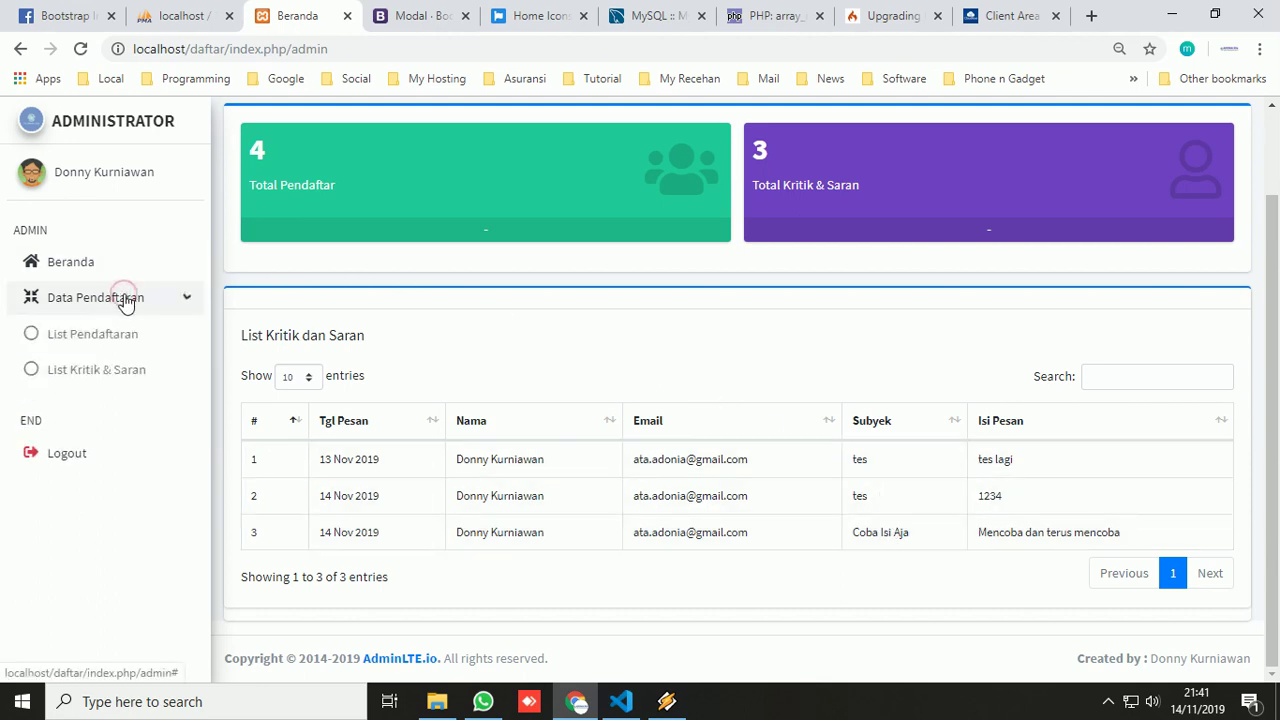
pyautogui.click(80, 337)
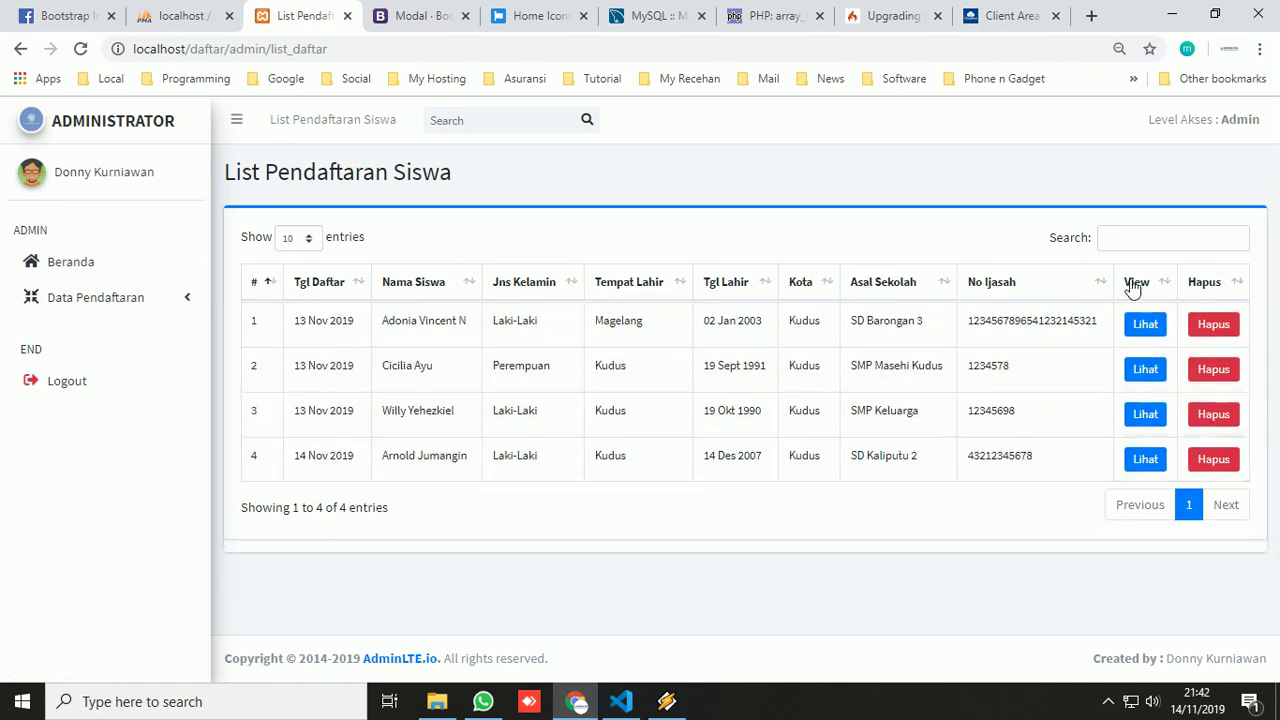
pyautogui.click(1145, 461)
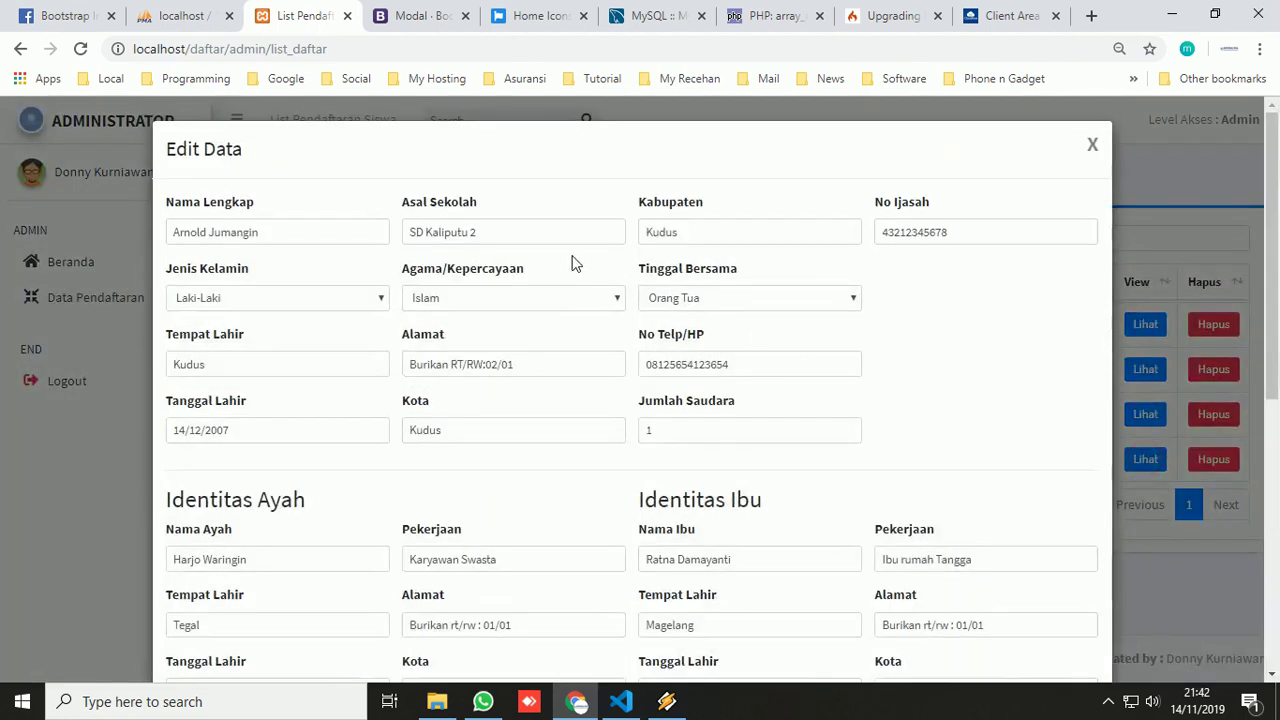
pyautogui.scroll(-3, 575, 262)
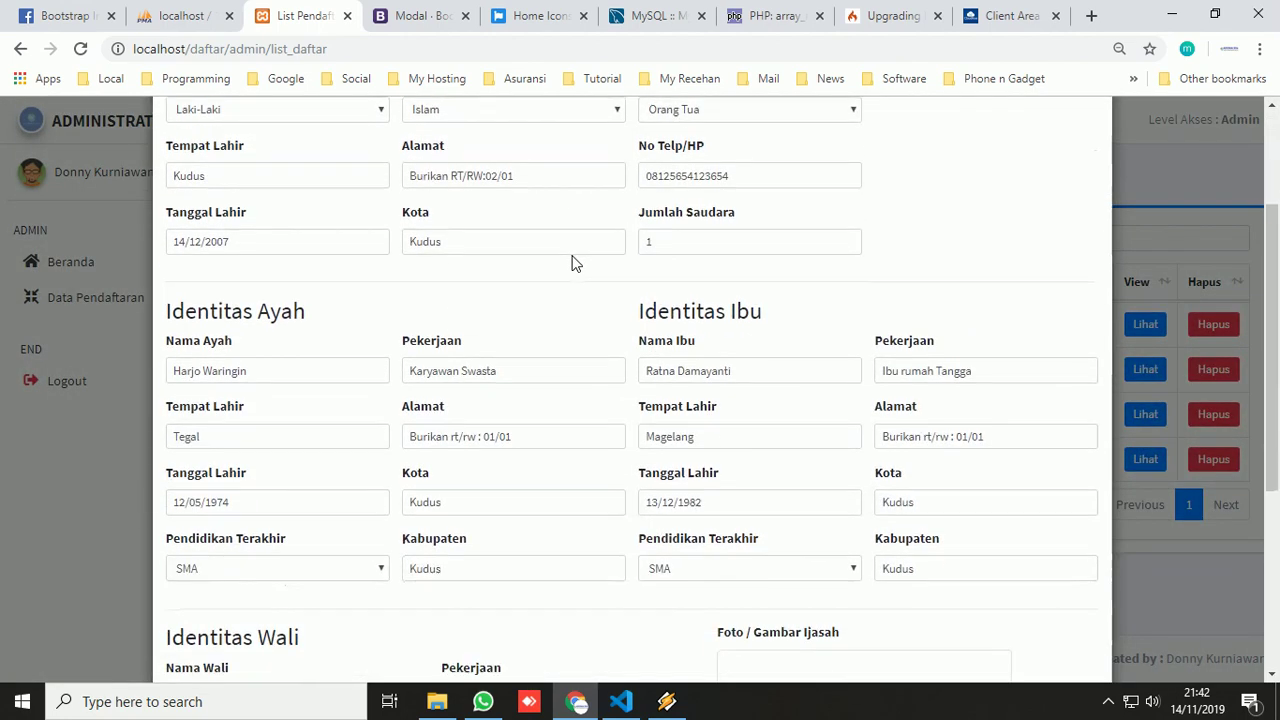
pyautogui.scroll(-2, 575, 262)
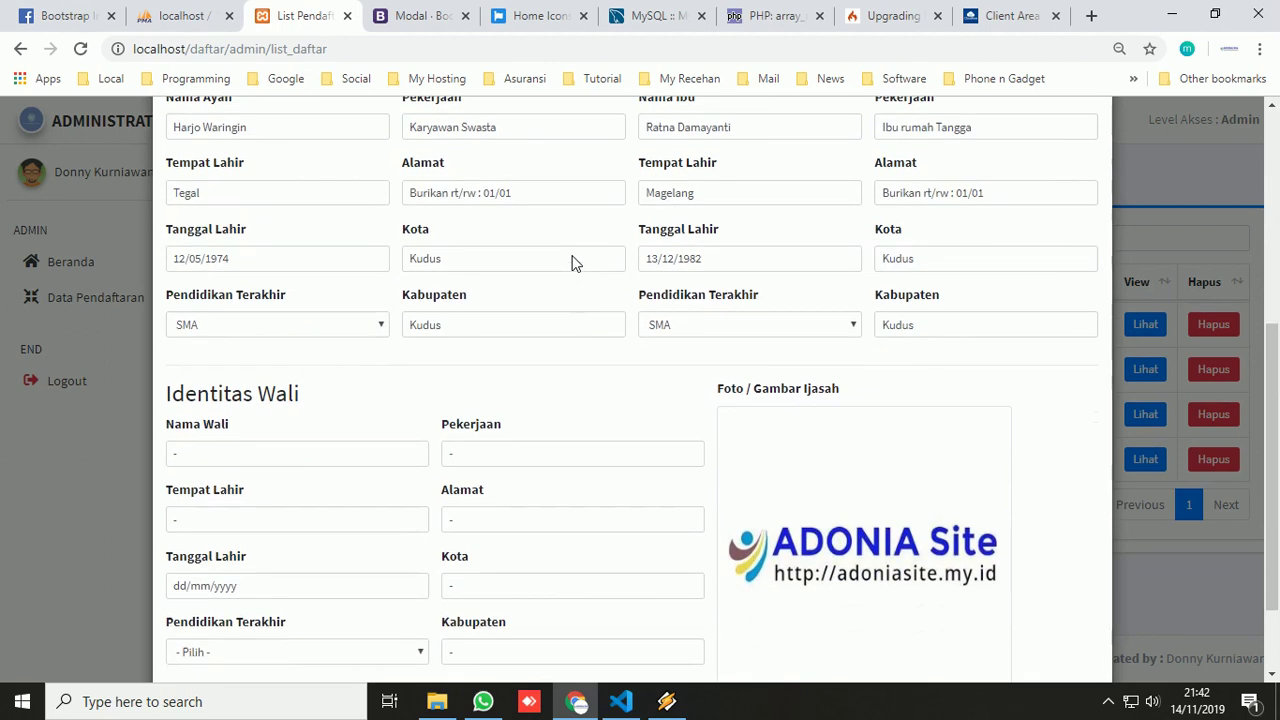
pyautogui.scroll(-1, 575, 262)
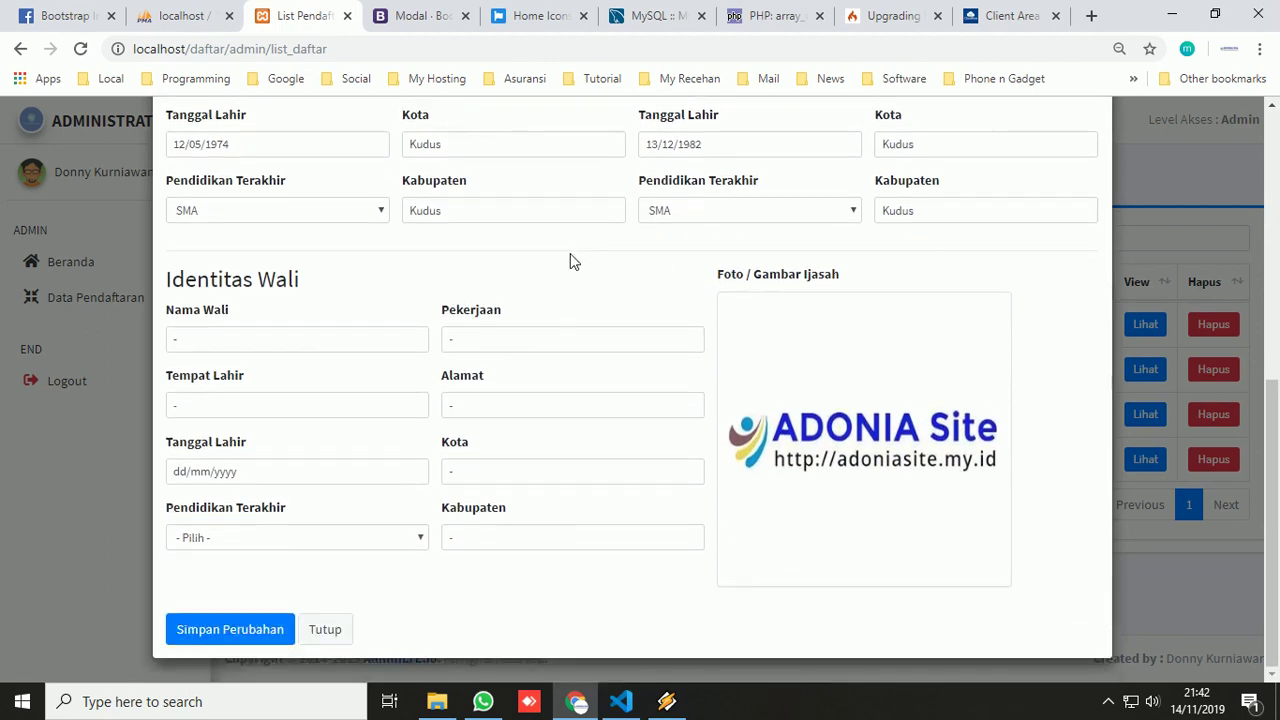
pyautogui.click(330, 629)
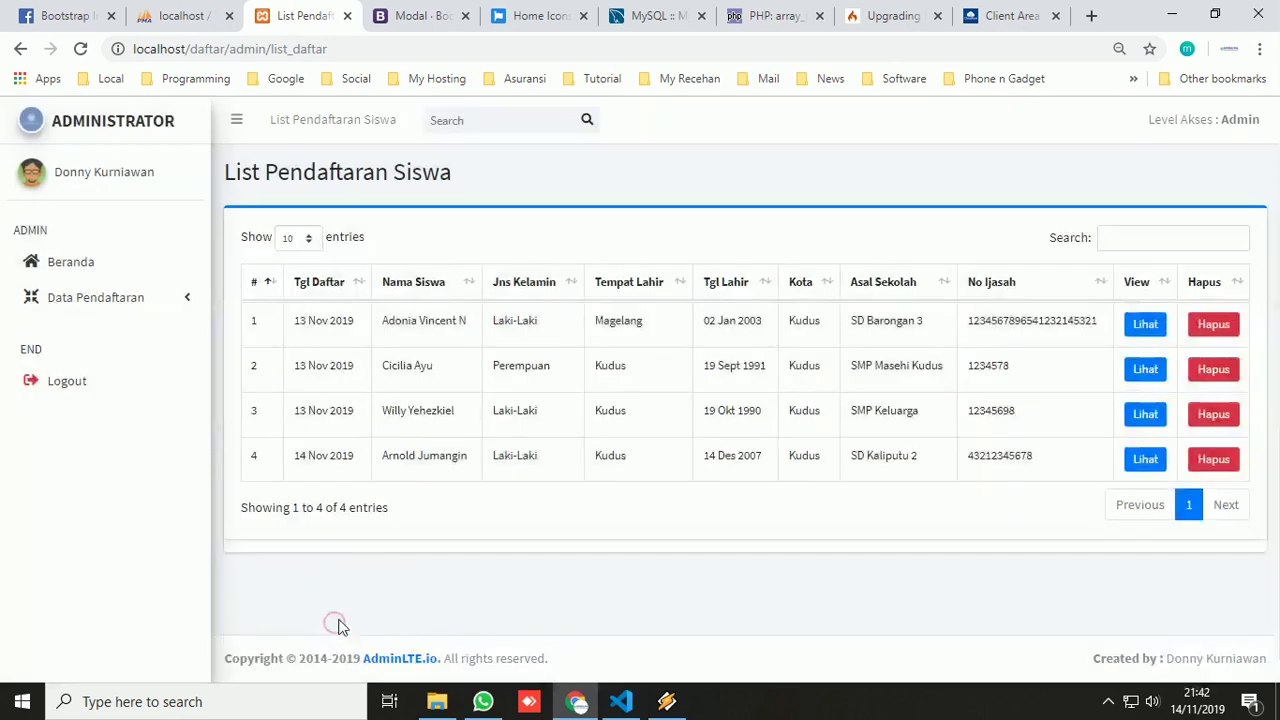
pyautogui.click(1137, 378)
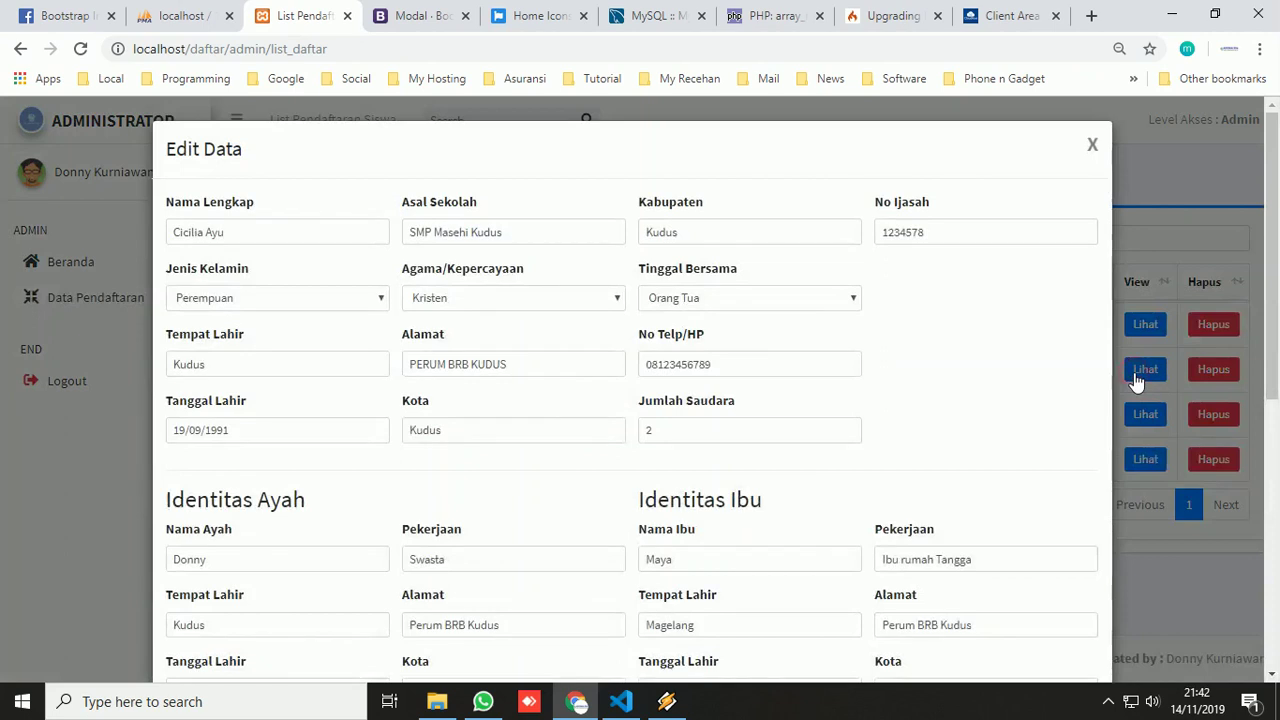
pyautogui.scroll(-3, 570, 349)
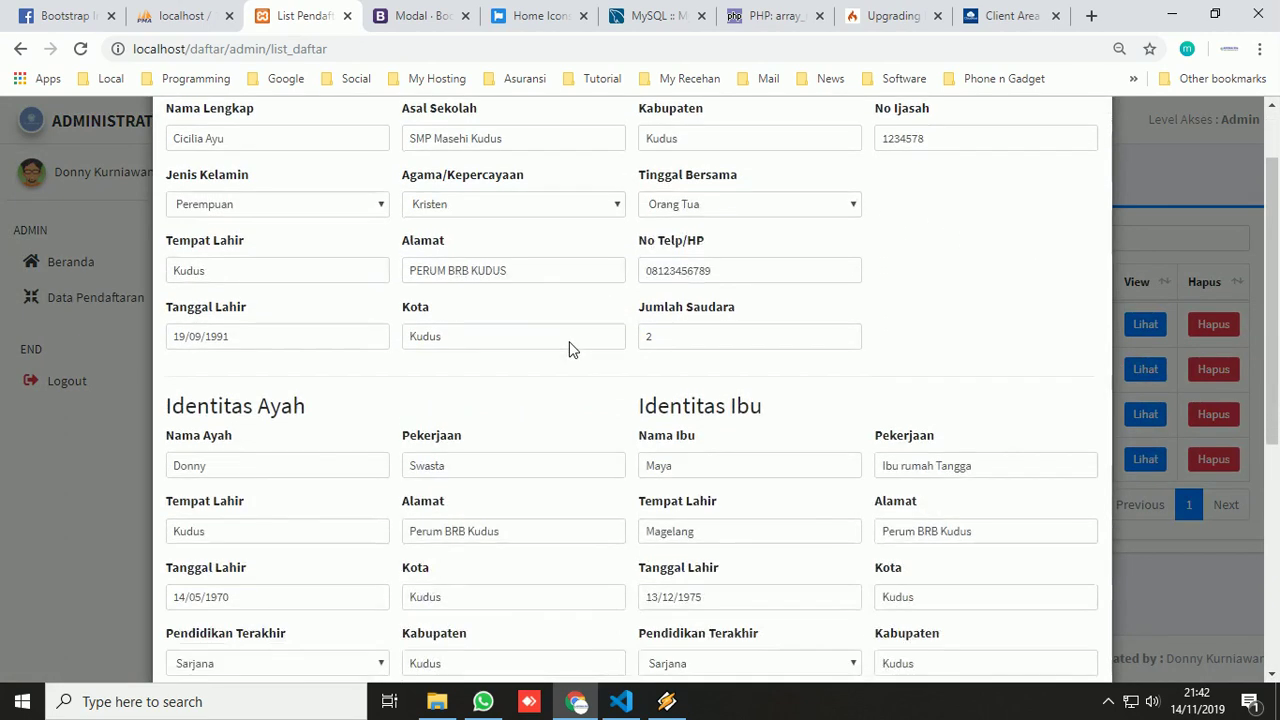
pyautogui.scroll(-3, 570, 349)
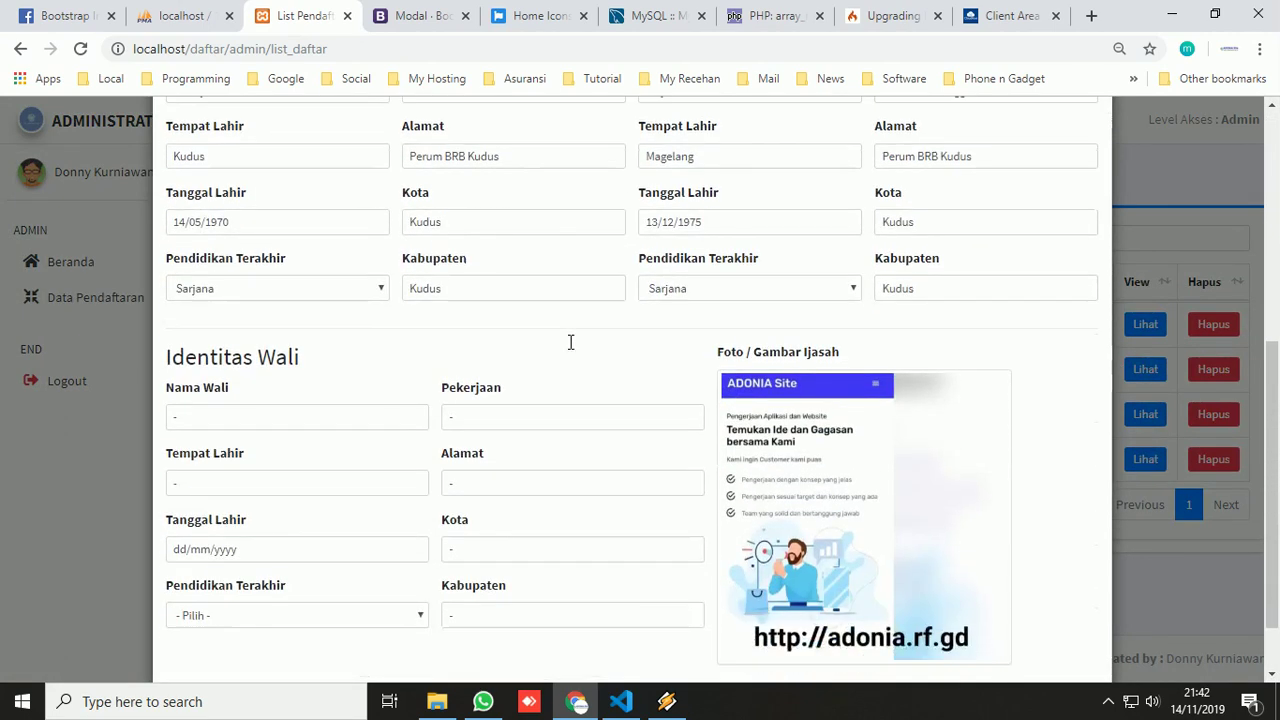
pyautogui.click(324, 630)
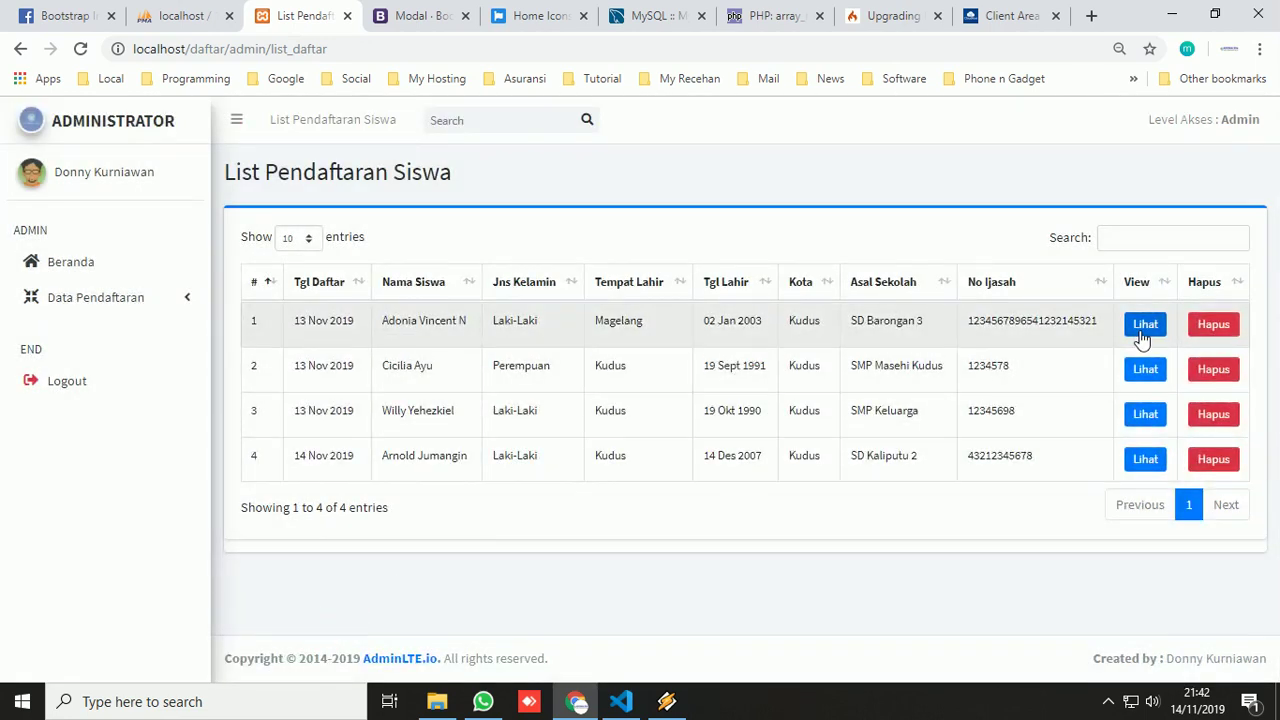
# - Replace the first registrant's abbreviated name with the full name, save, and dismiss 'Update data berhasil'
pyautogui.click(1143, 326)
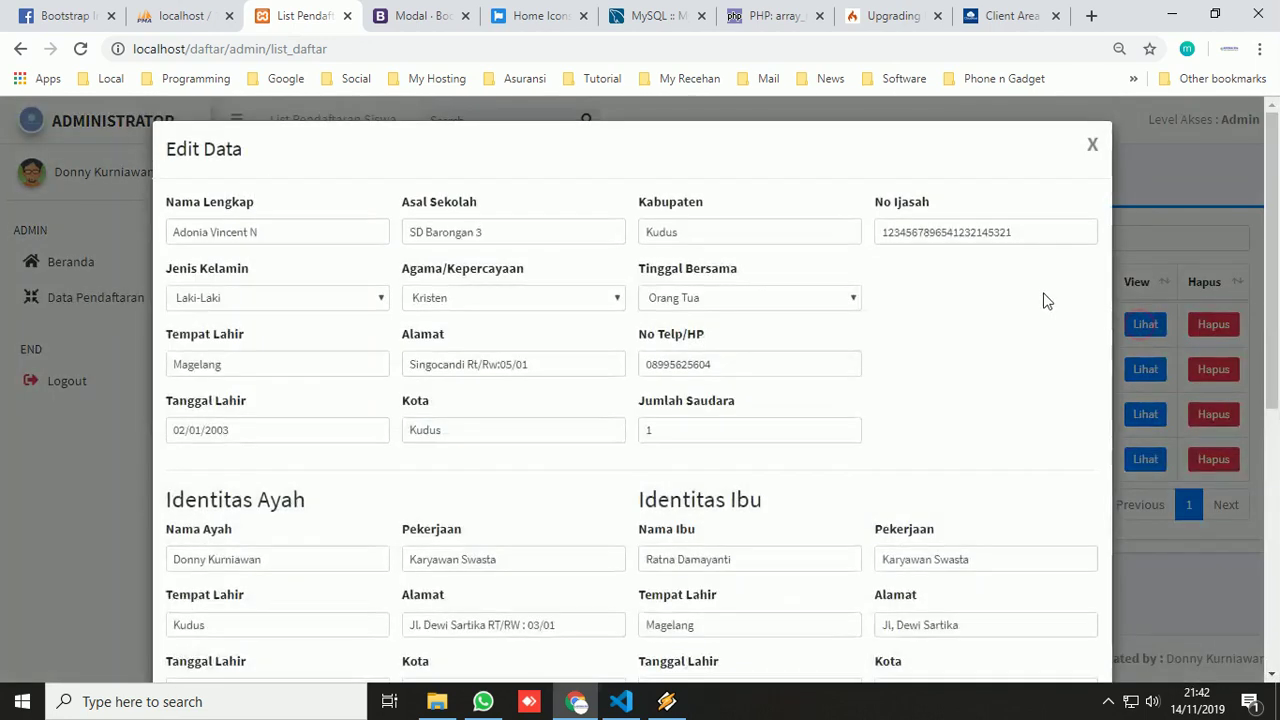
pyautogui.click(298, 232)
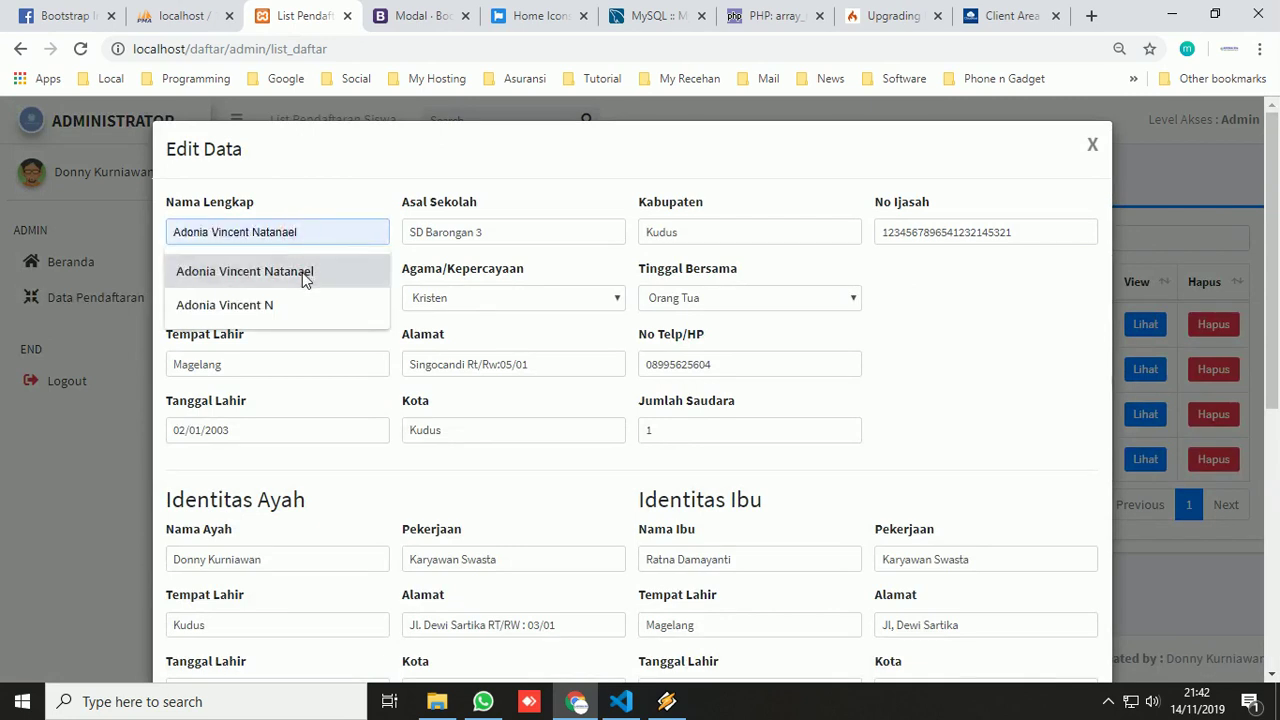
pyautogui.click(300, 272)
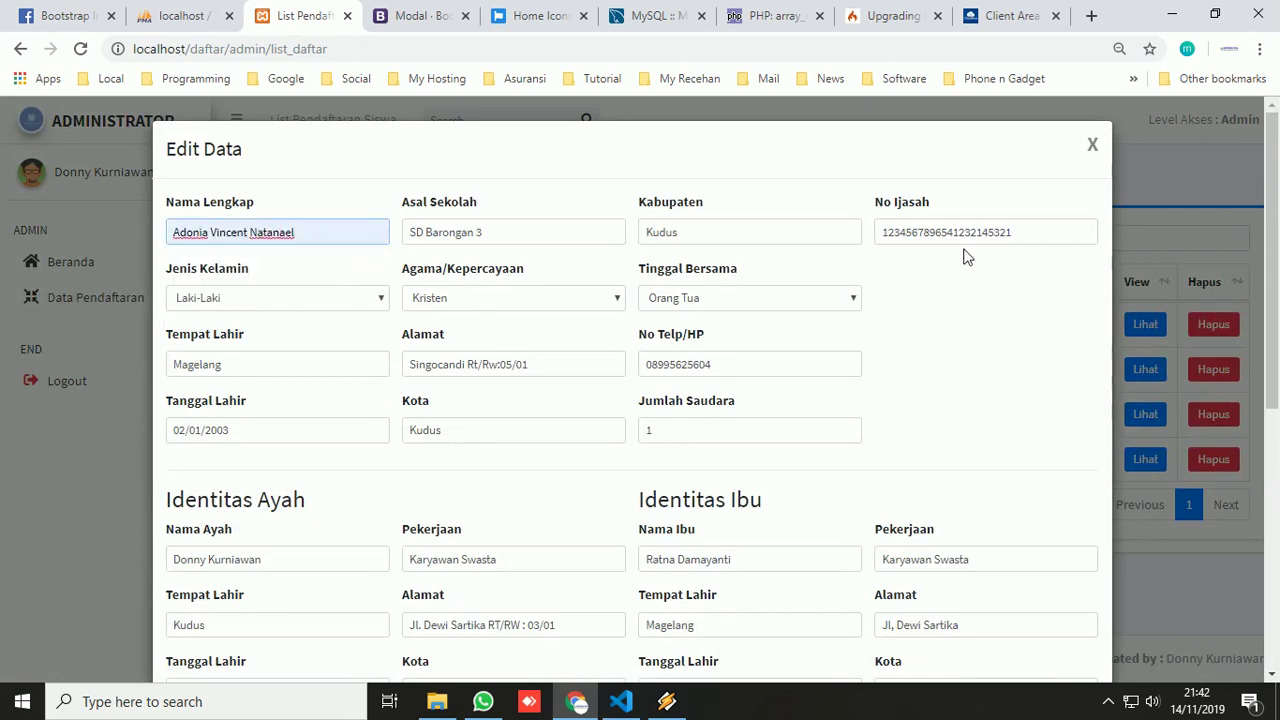
pyautogui.scroll(-5, 966, 257)
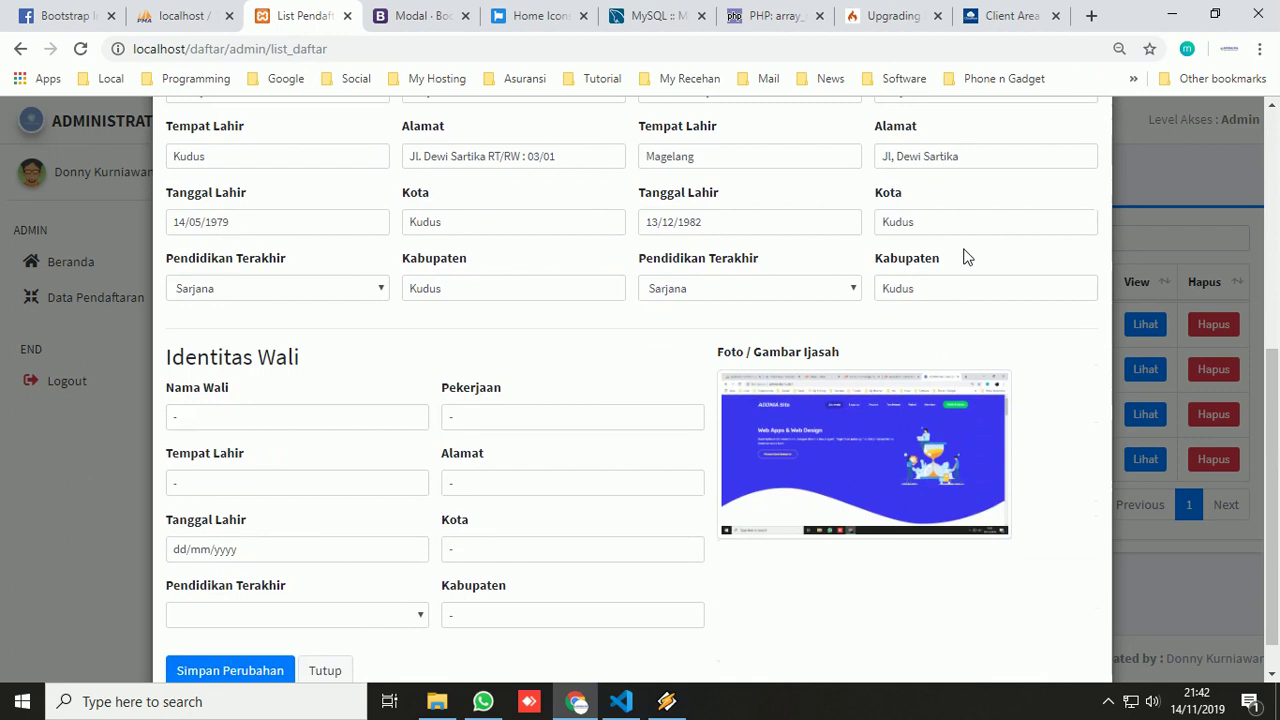
pyautogui.scroll(-1, 966, 257)
pyautogui.click(229, 628)
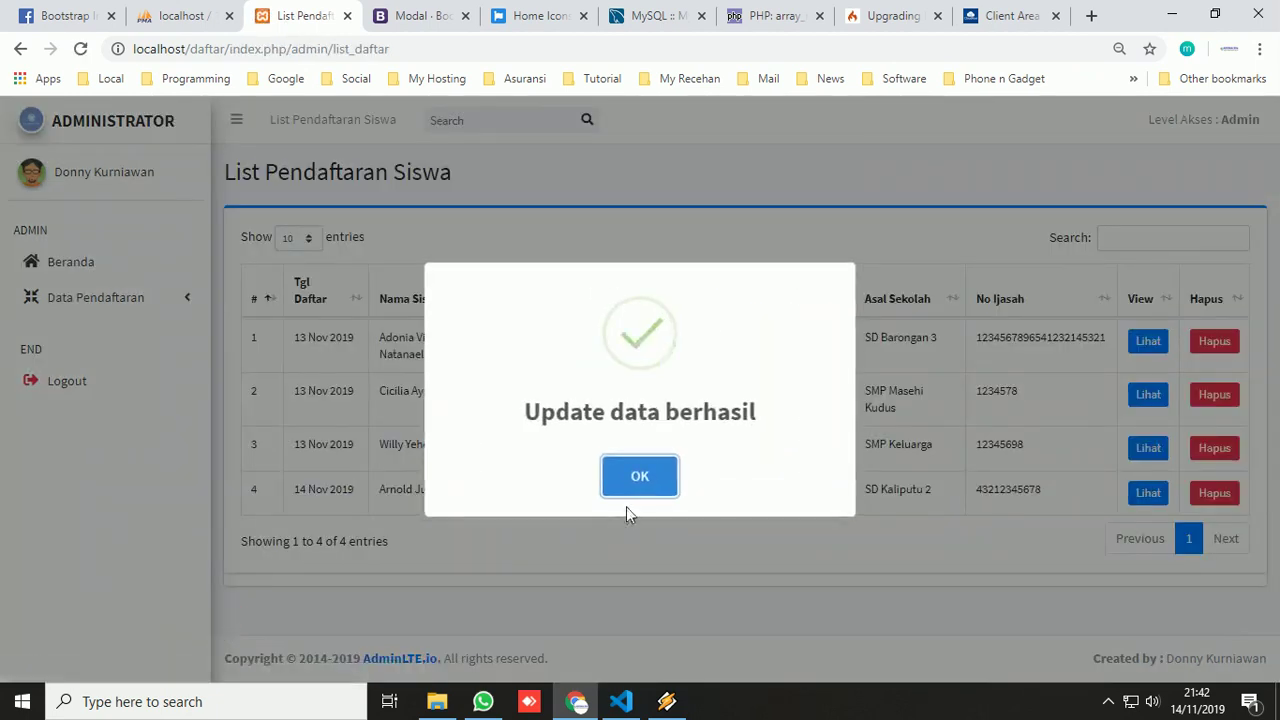
pyautogui.click(645, 478)
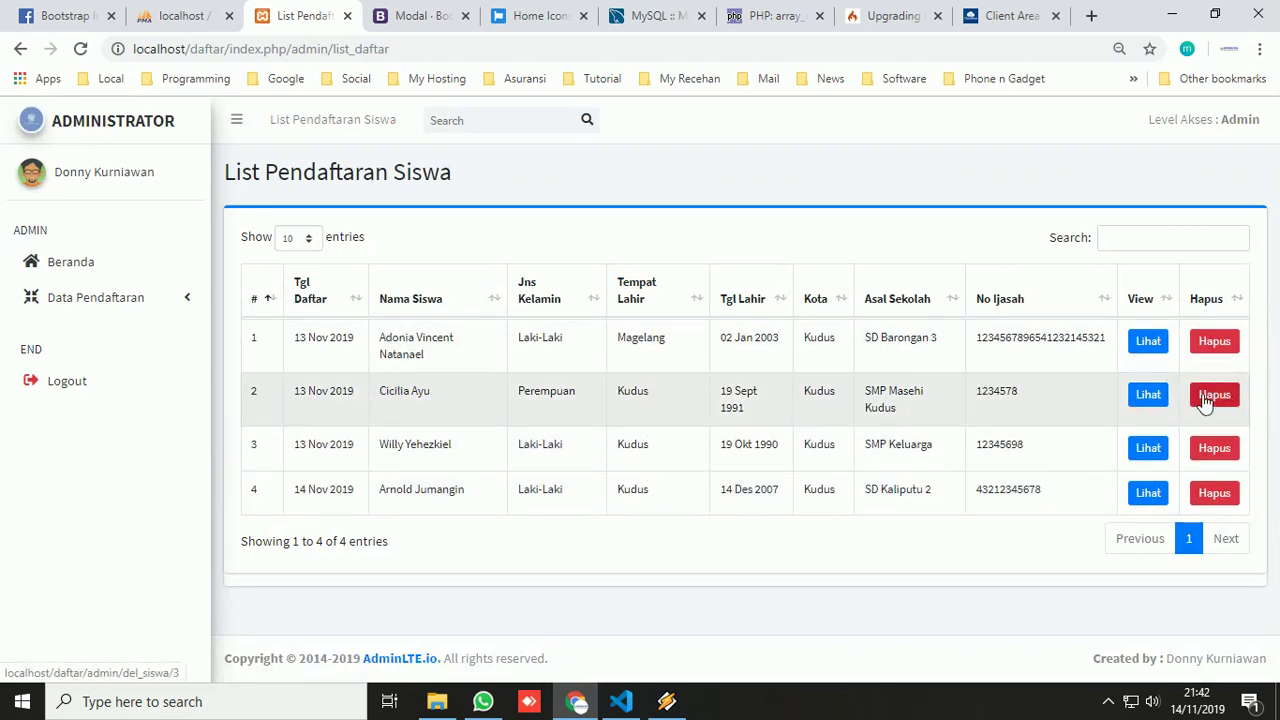
# - Delete the second registrant from the list and acknowledge the success message
pyautogui.click(1206, 399)
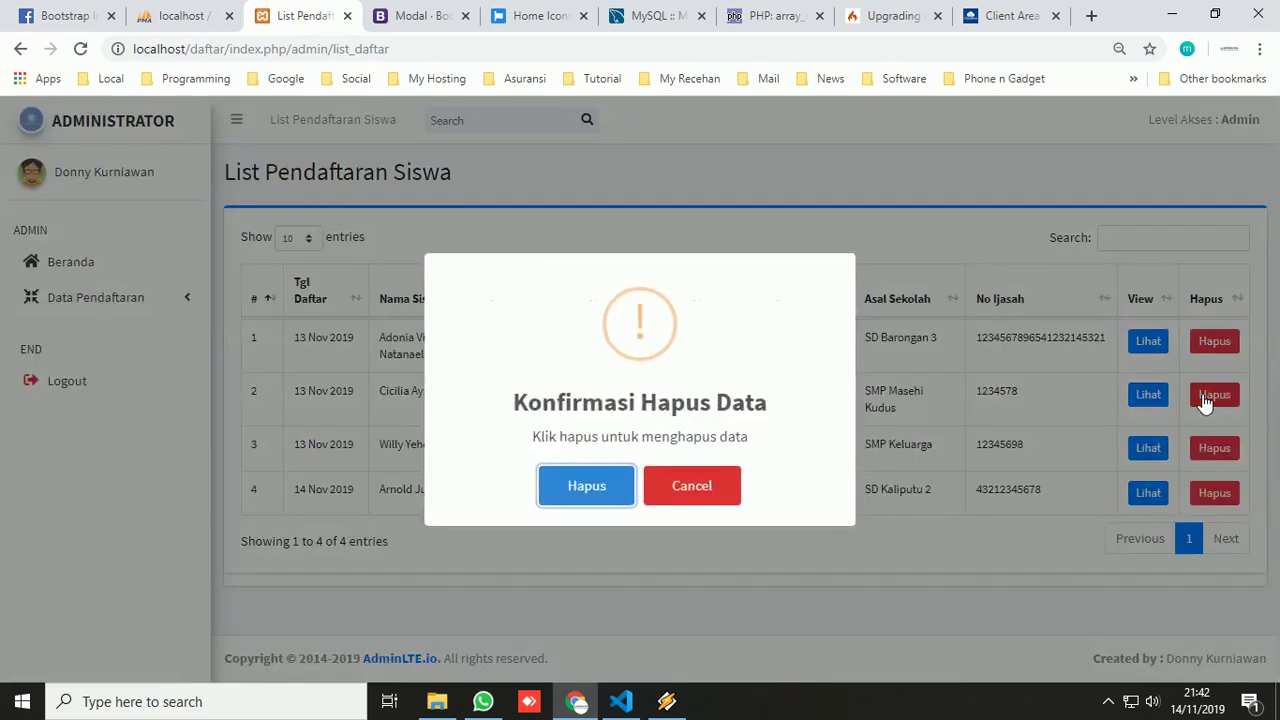
pyautogui.click(605, 497)
pyautogui.click(648, 489)
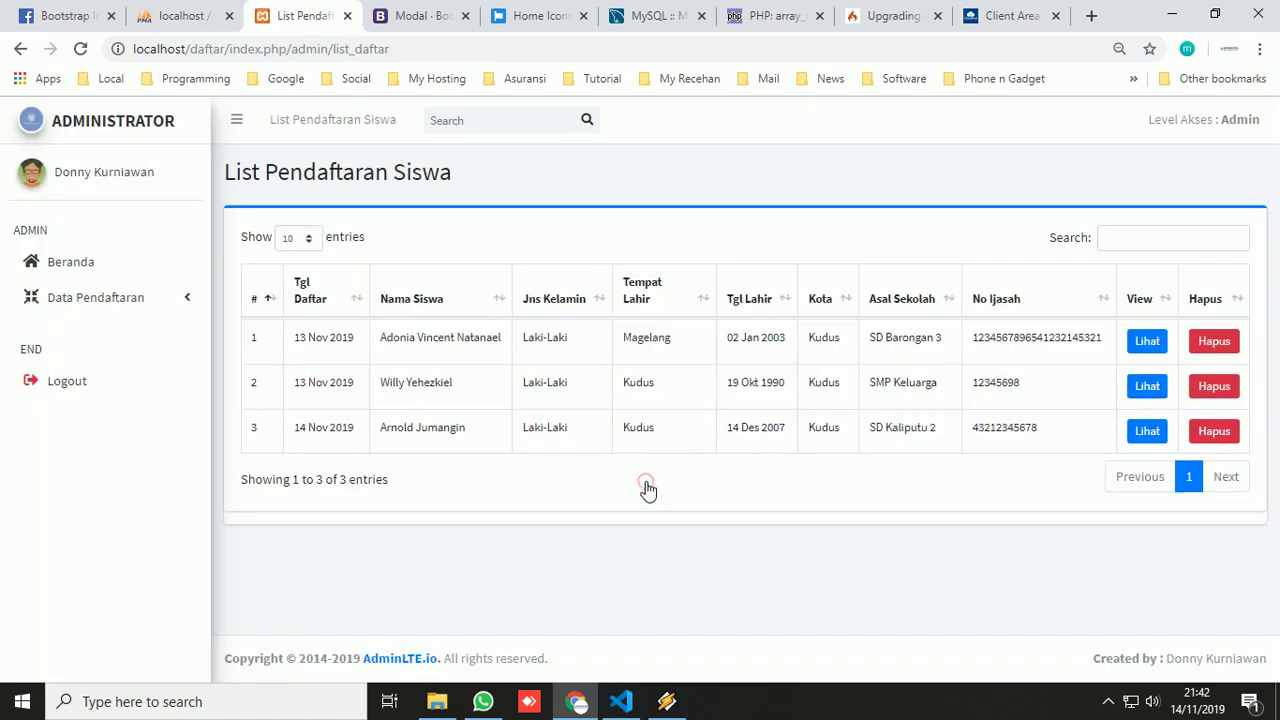
# - Delete the 13 Nov 2019 'tes lagi' message in List Kritik & Saran, then return to List Pendaftaran
pyautogui.click(137, 311)
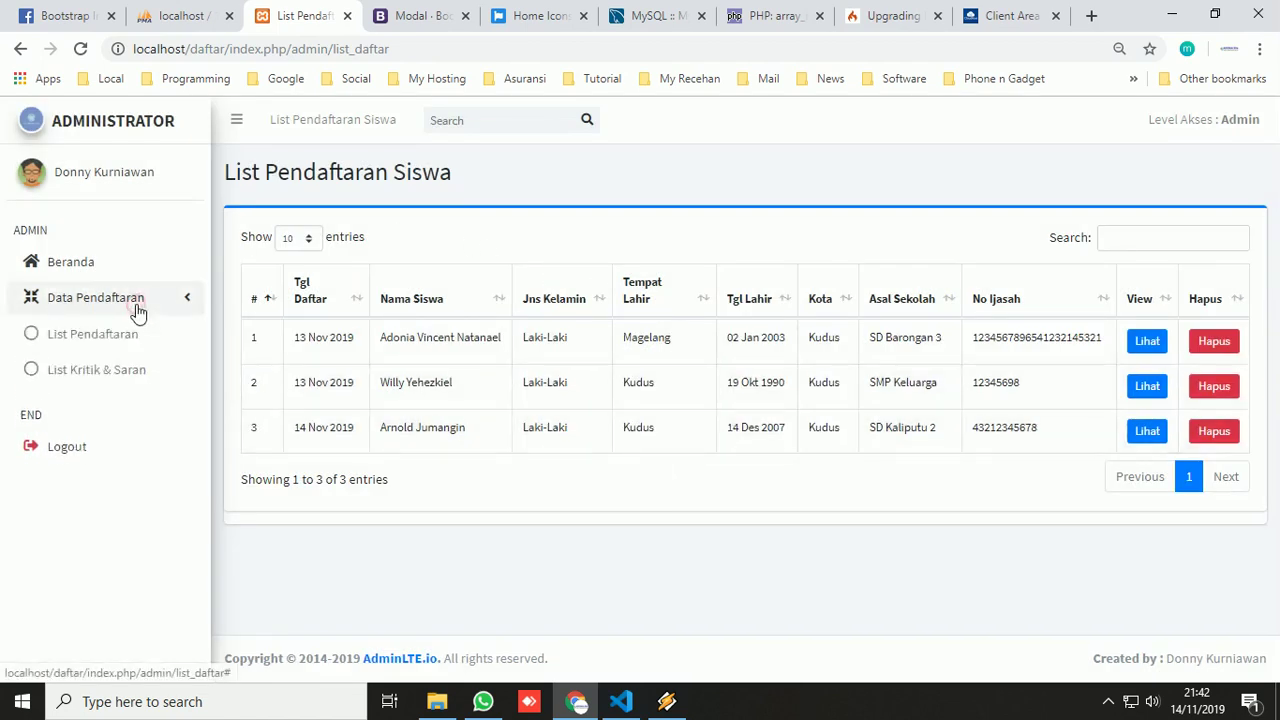
pyautogui.click(111, 370)
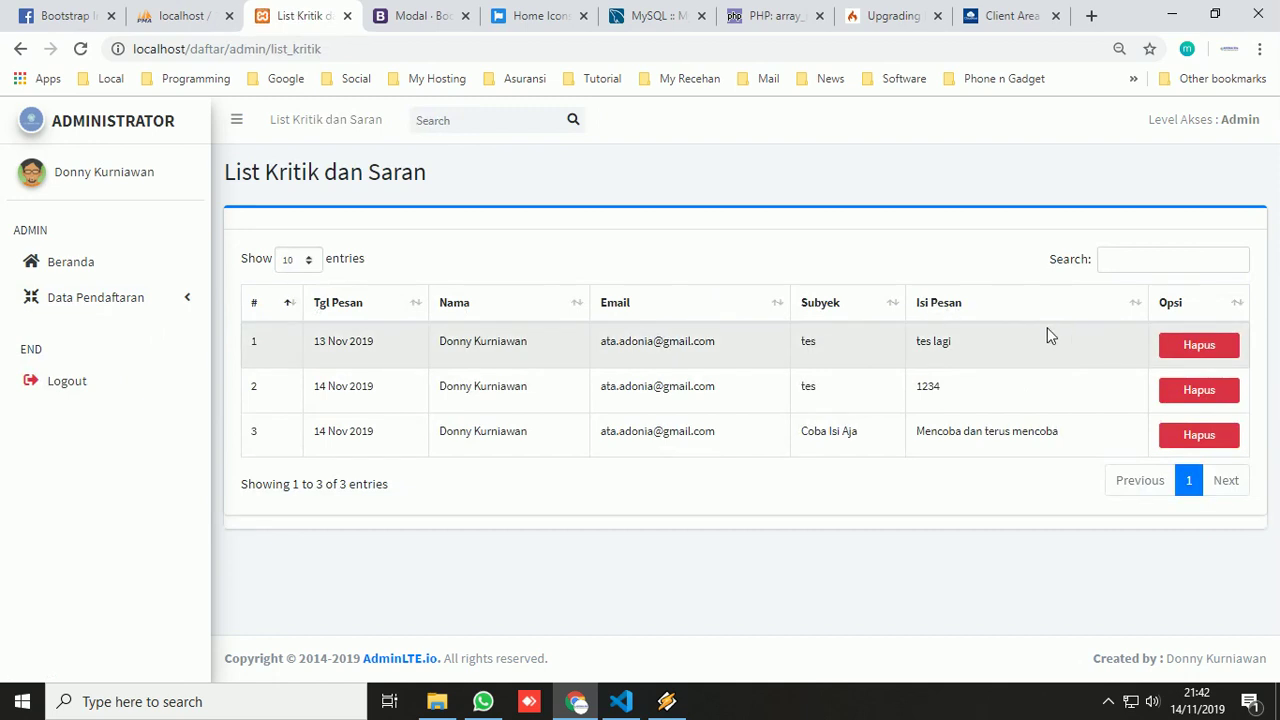
pyautogui.click(1221, 352)
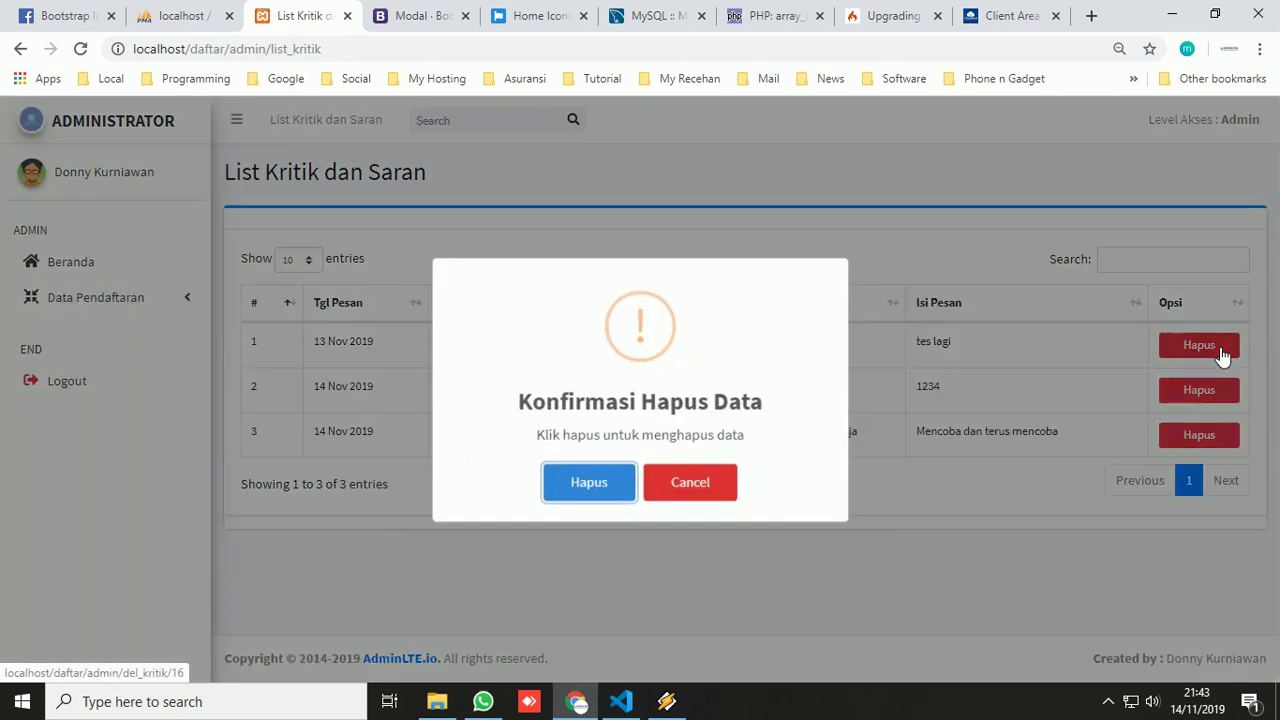
pyautogui.click(587, 486)
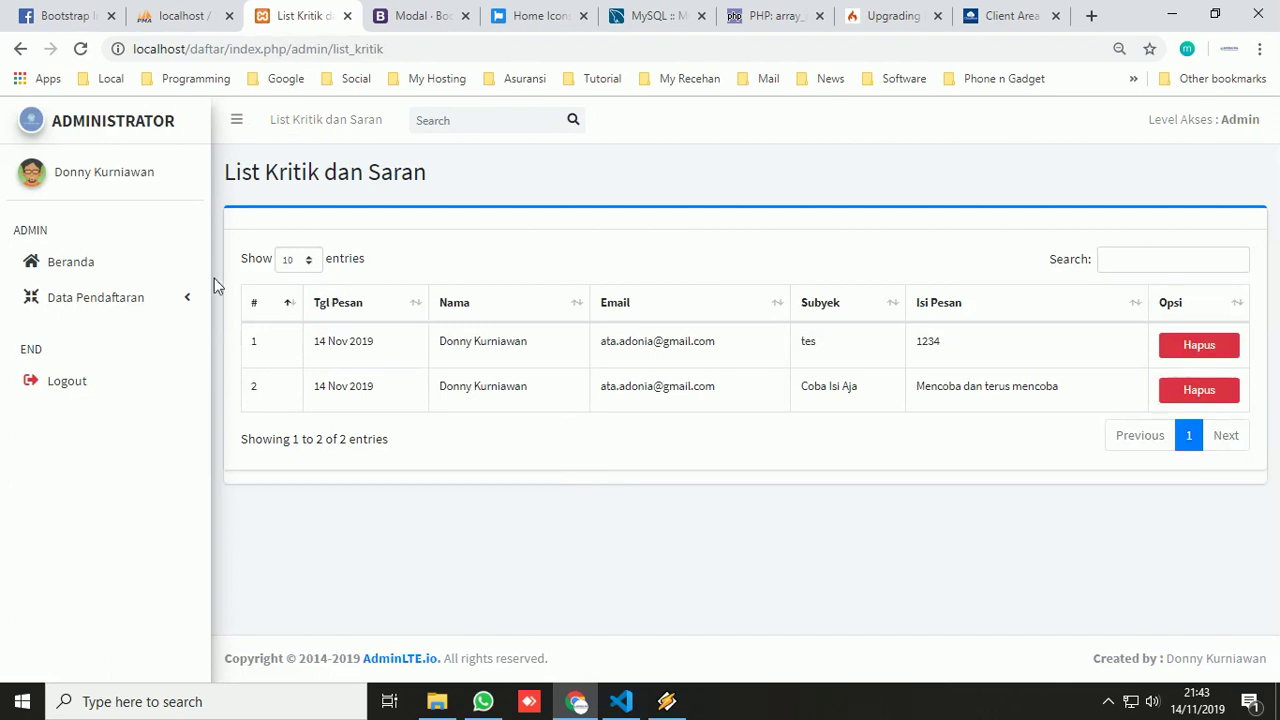
pyautogui.click(155, 293)
pyautogui.click(92, 338)
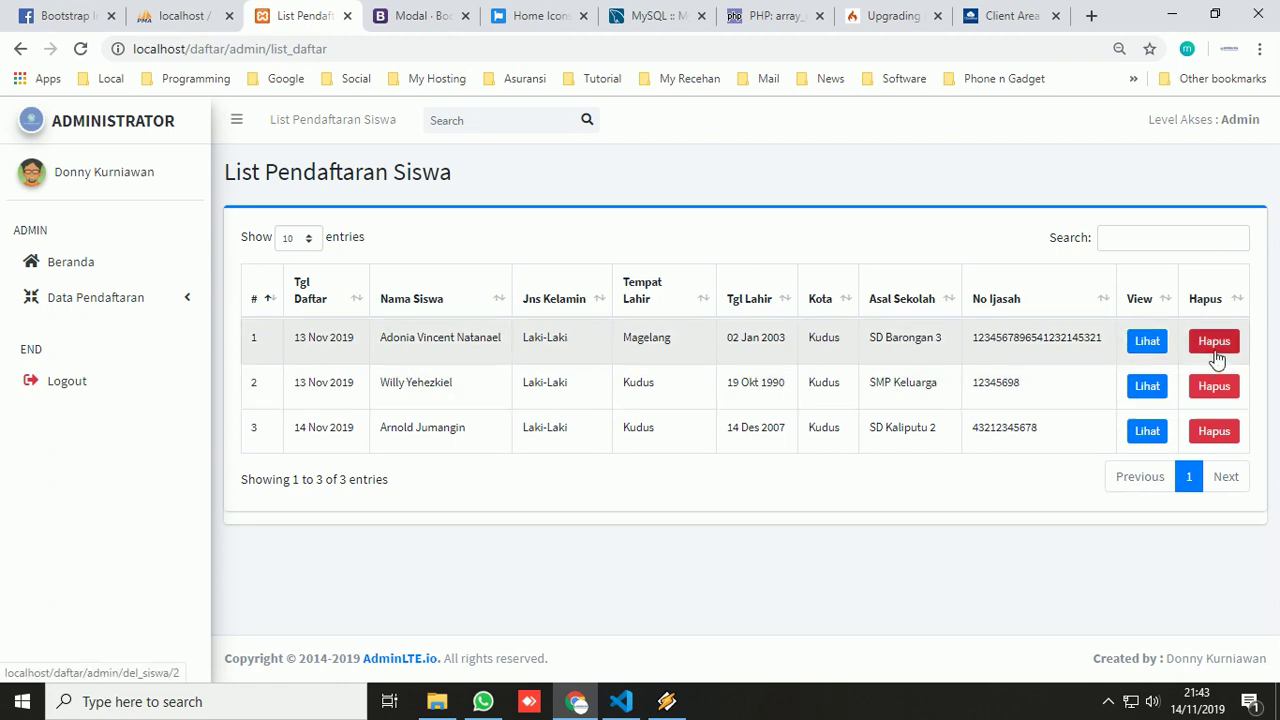
# - Set the admin profile photo to avatar5.png from Koleksi Gambar and save, confirming 'Ubah data berhasil'
pyautogui.click(65, 265)
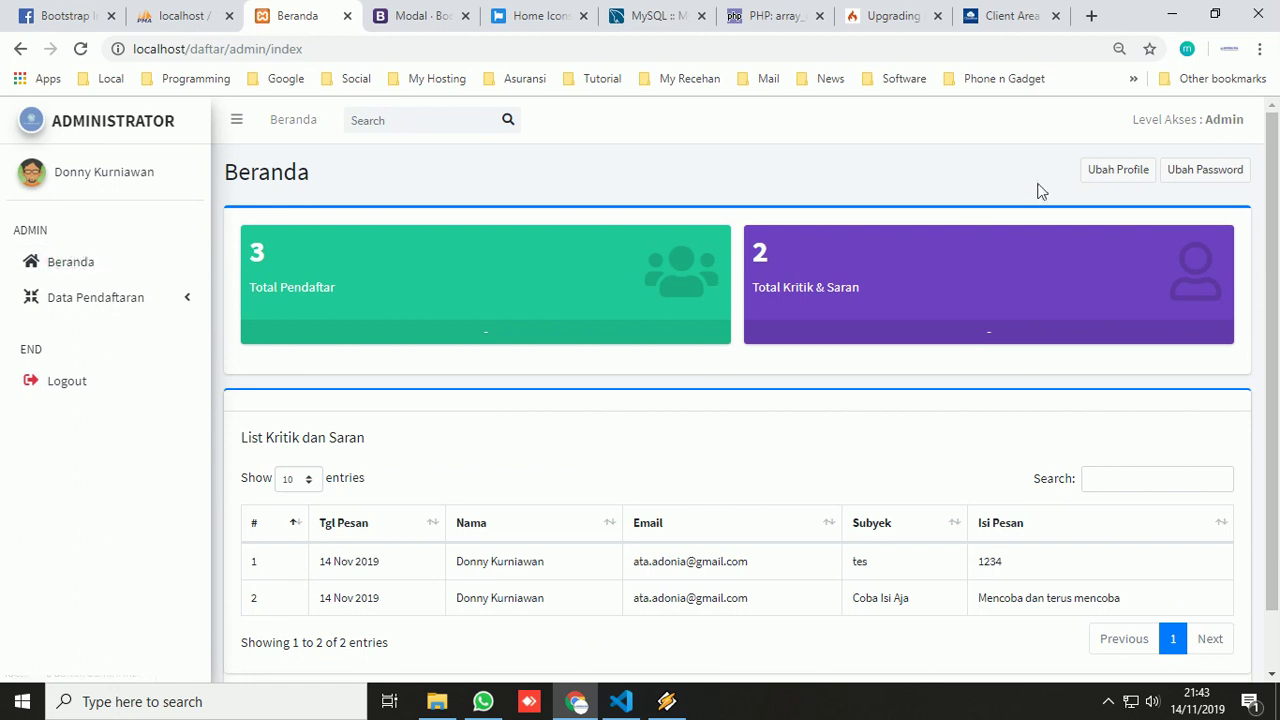
pyautogui.click(1133, 172)
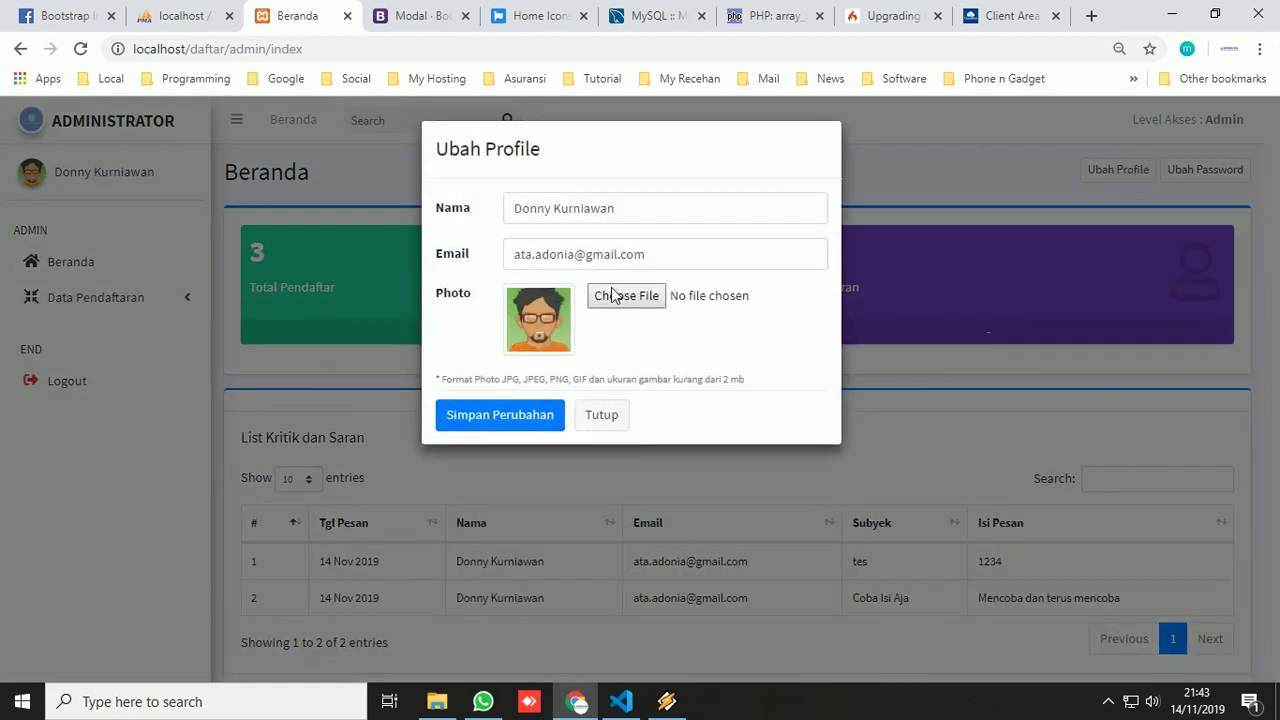
pyautogui.click(614, 297)
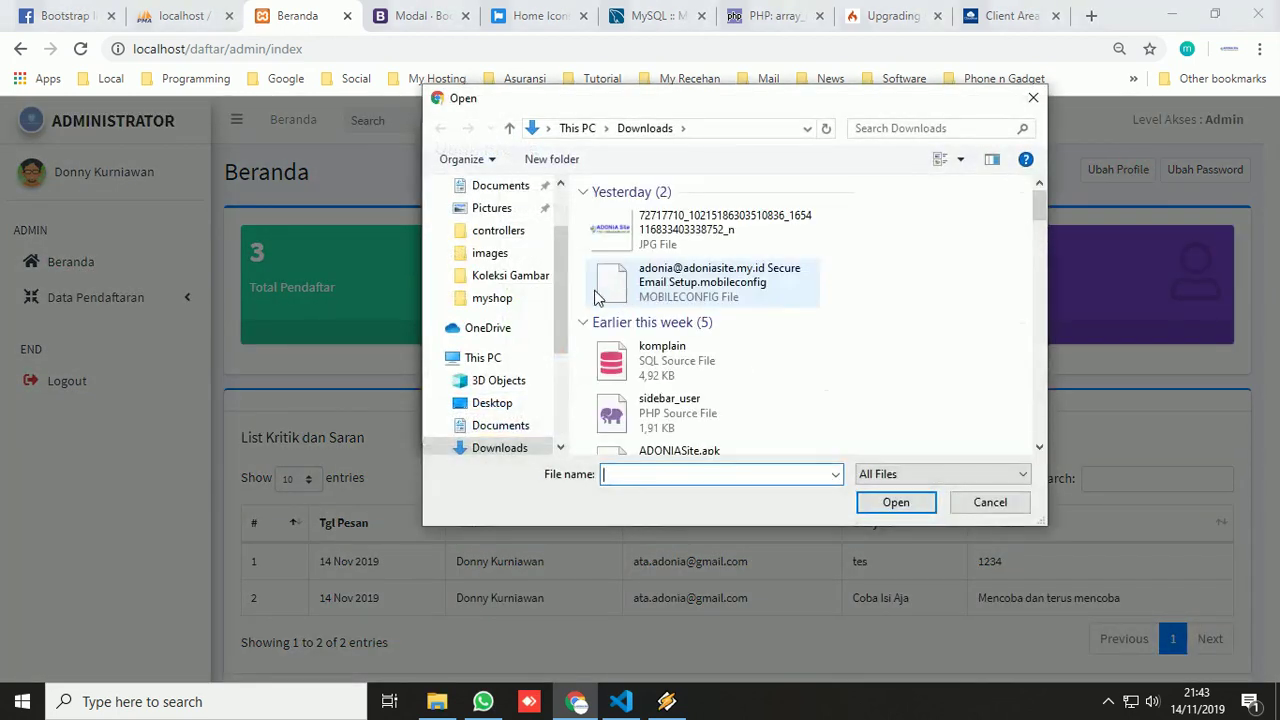
pyautogui.click(510, 275)
pyautogui.scroll(-1, 726, 298)
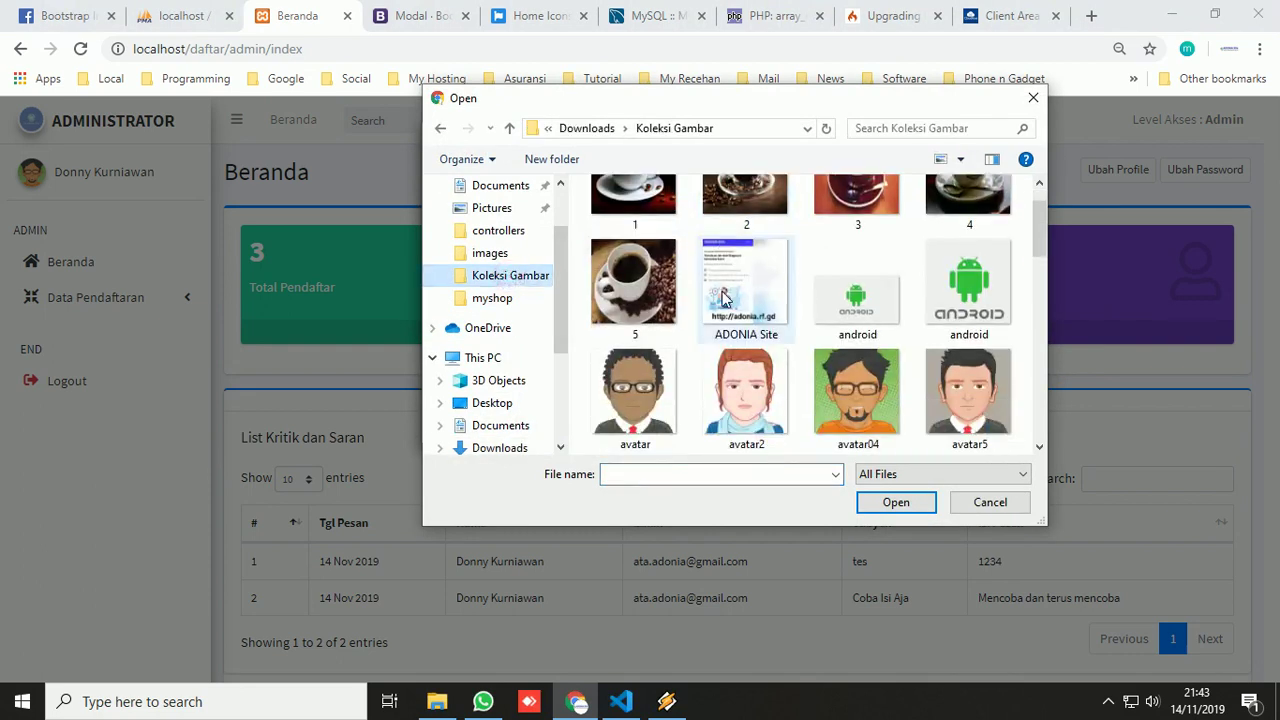
pyautogui.doubleClick(956, 400)
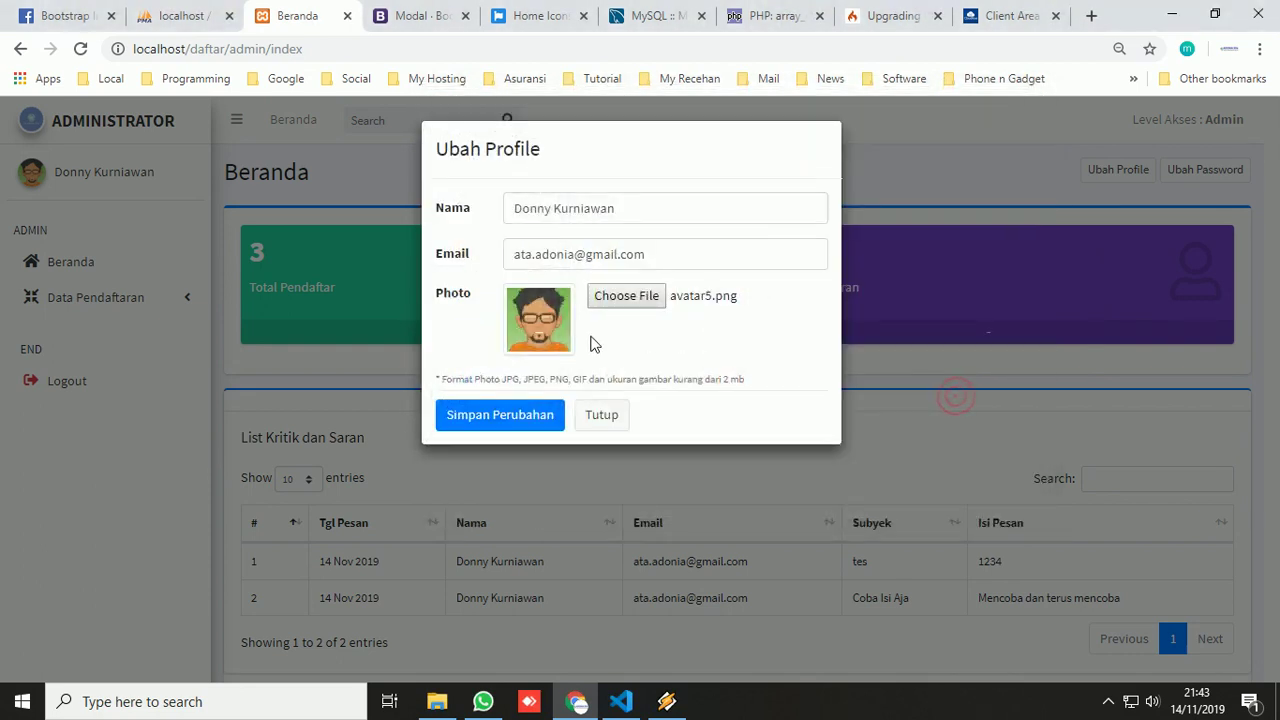
pyautogui.click(500, 414)
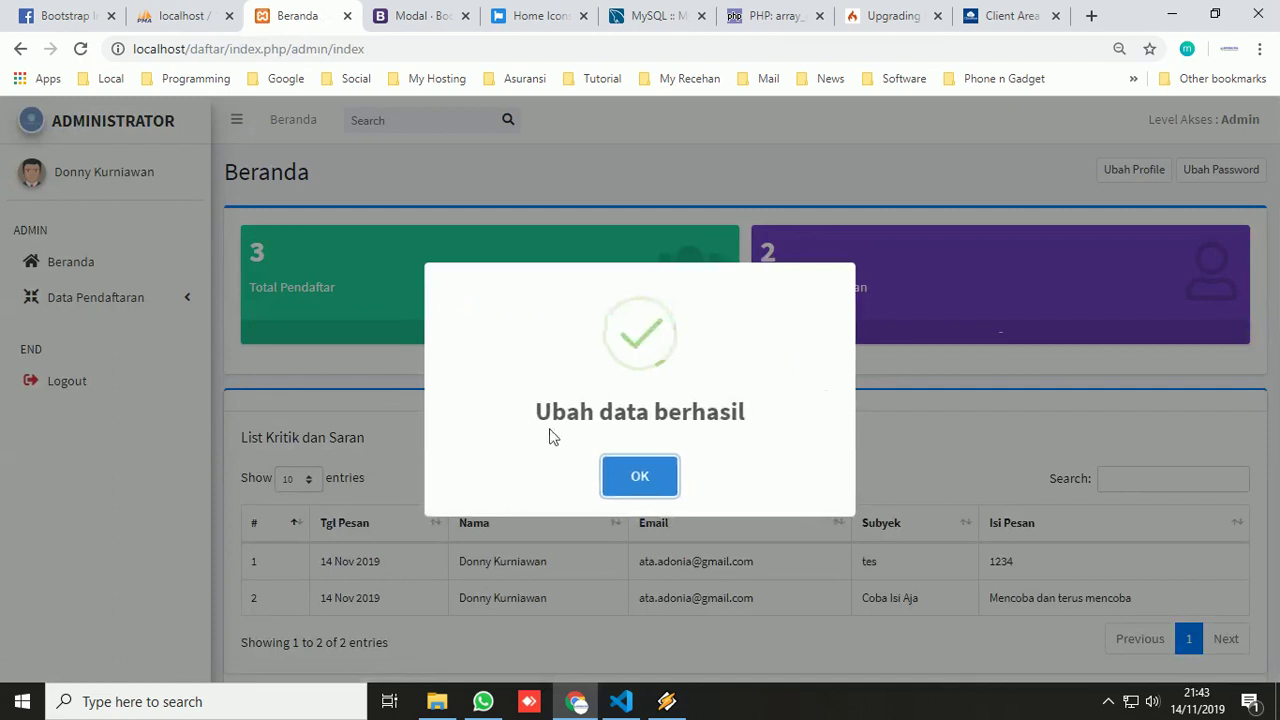
pyautogui.click(640, 476)
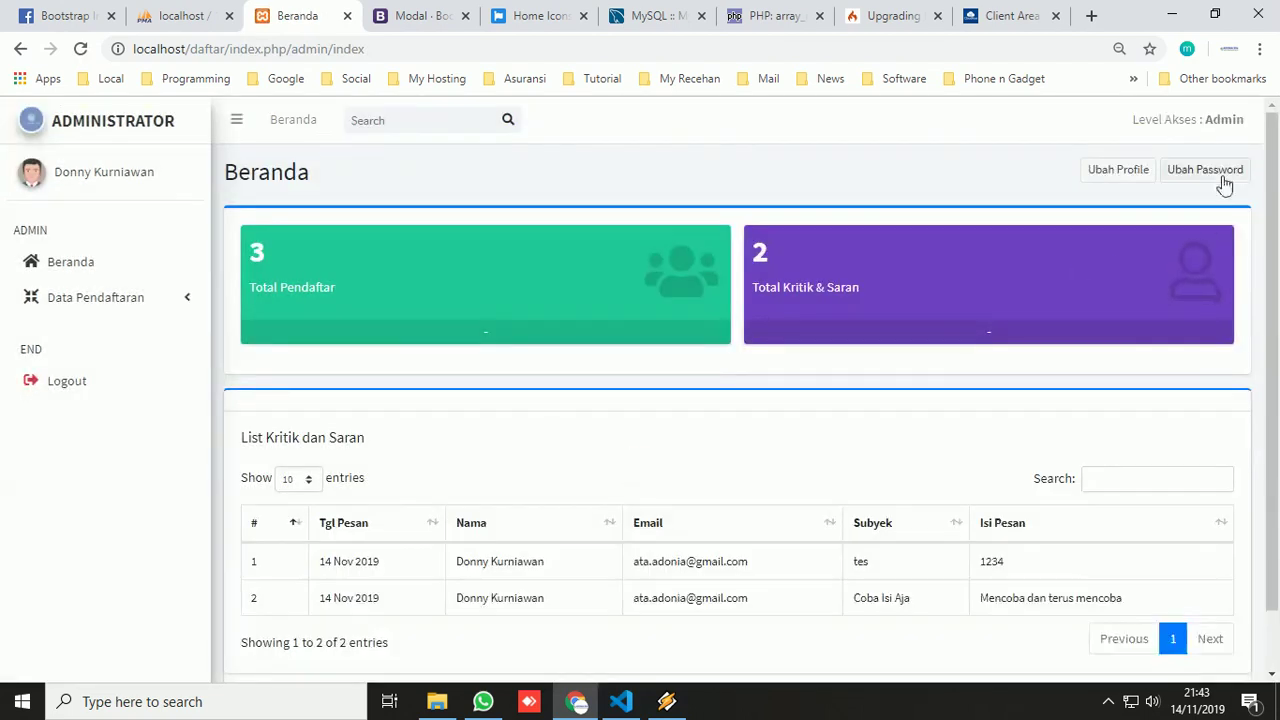
pyautogui.click(1210, 172)
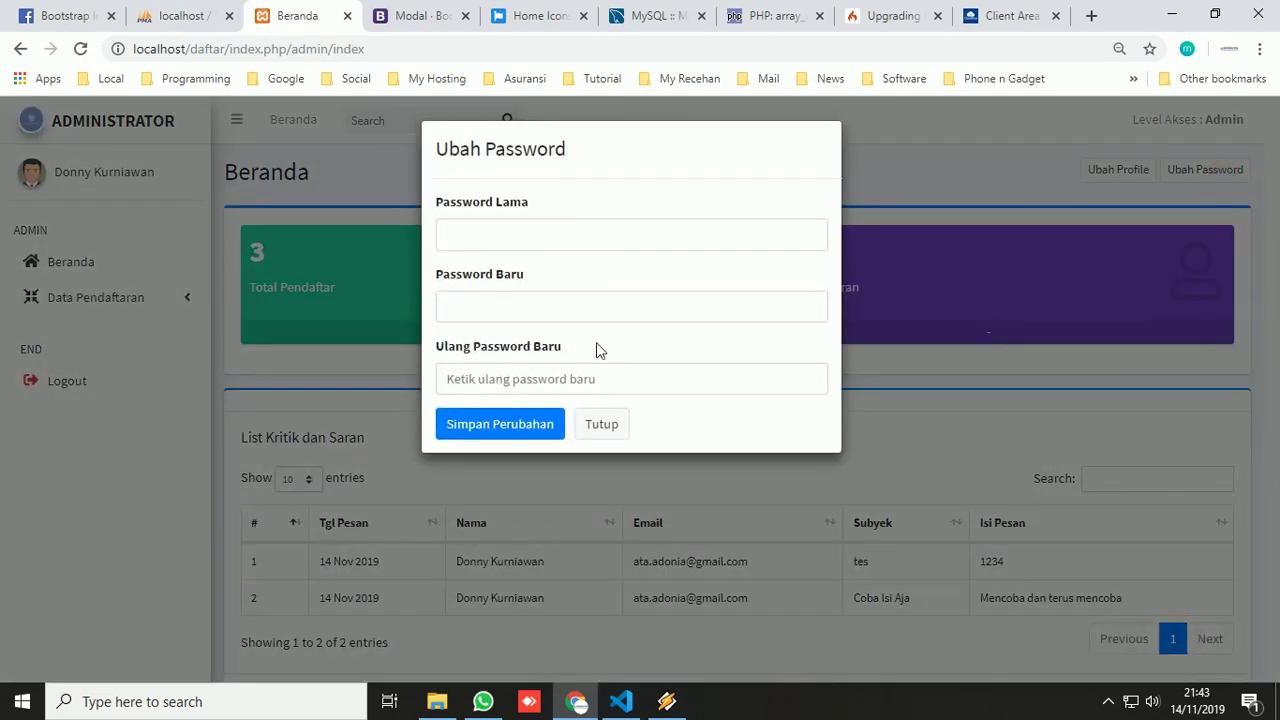
pyautogui.click(517, 430)
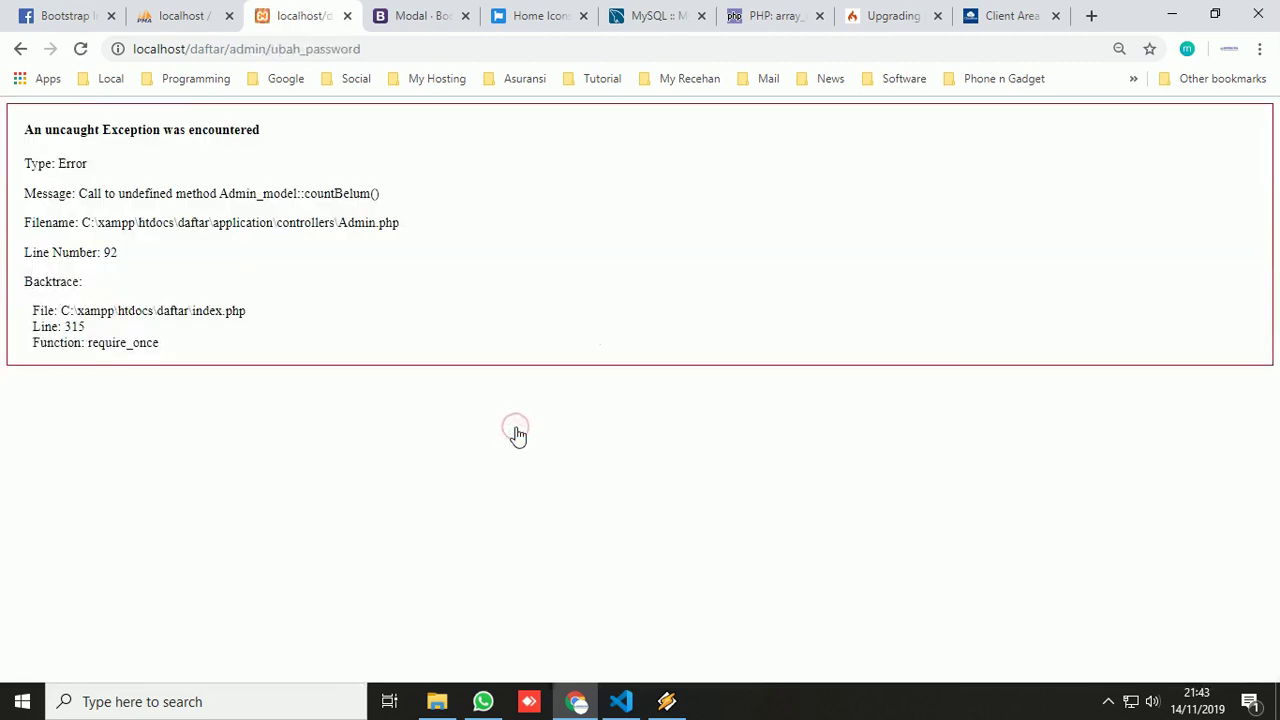
pyautogui.click(20, 48)
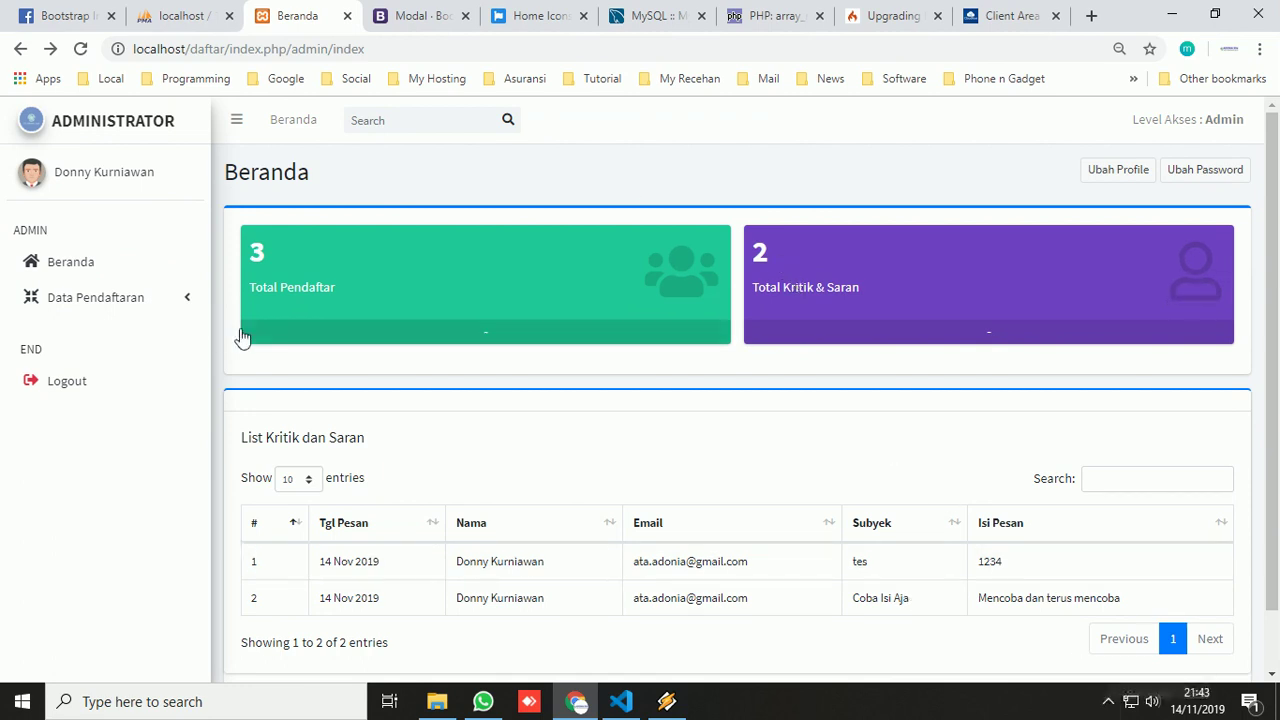
# - Log out of the admin panel and go back to the public site
pyautogui.click(67, 388)
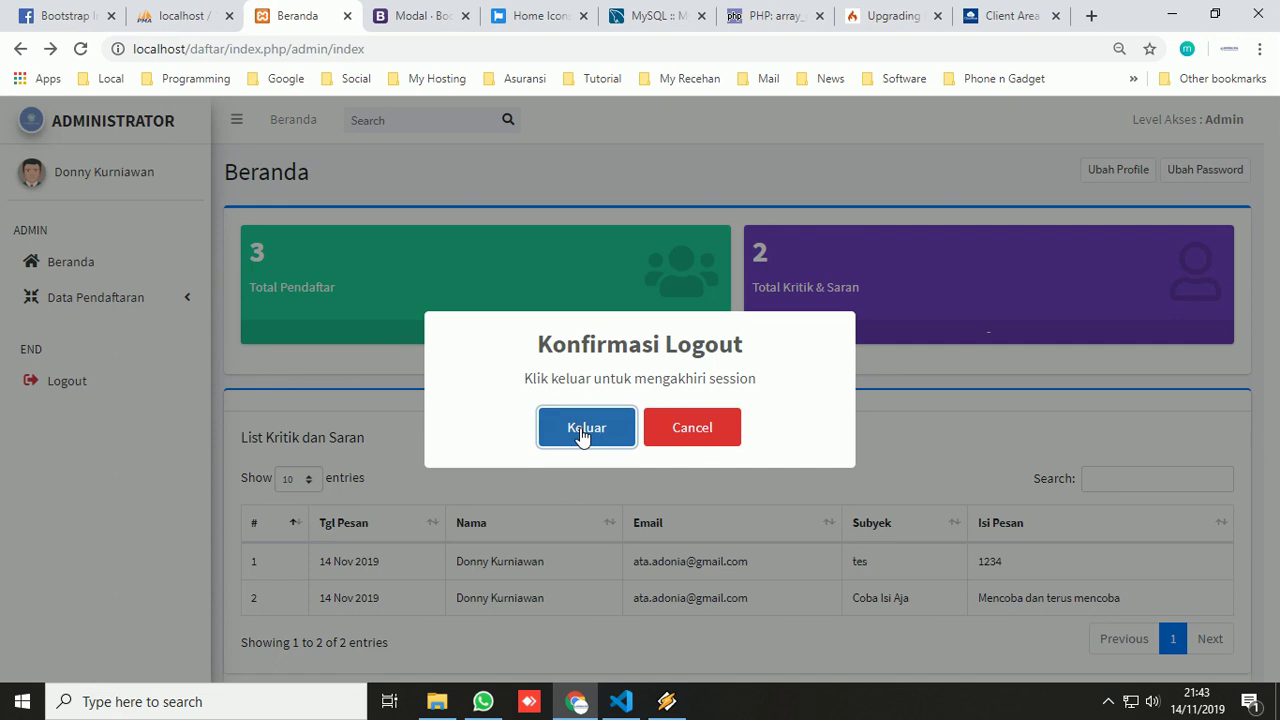
pyautogui.click(584, 432)
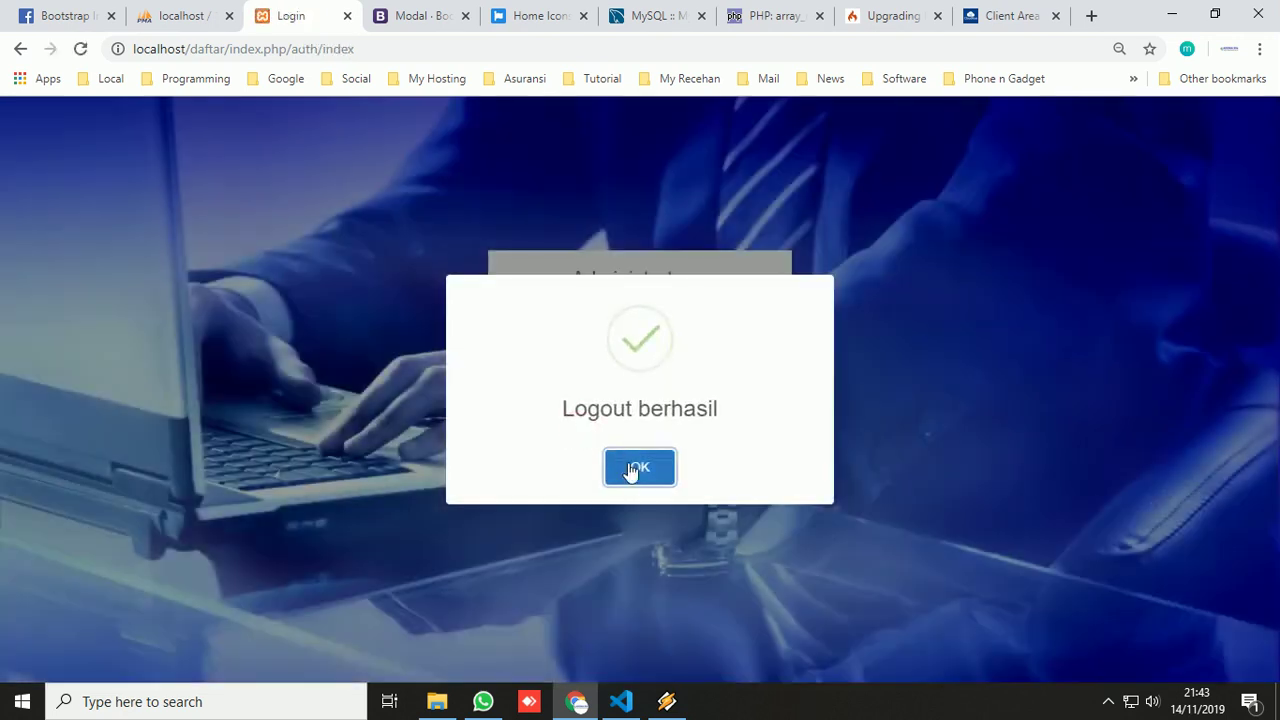
pyautogui.click(630, 469)
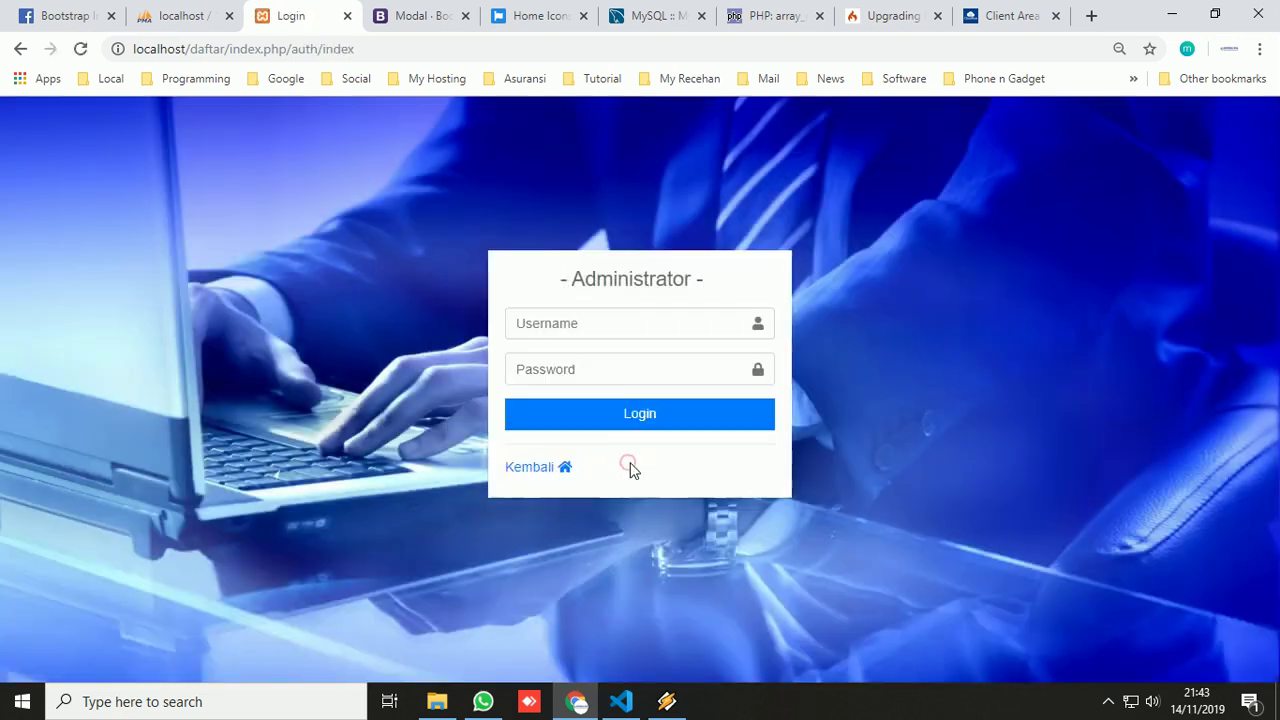
pyautogui.click(543, 467)
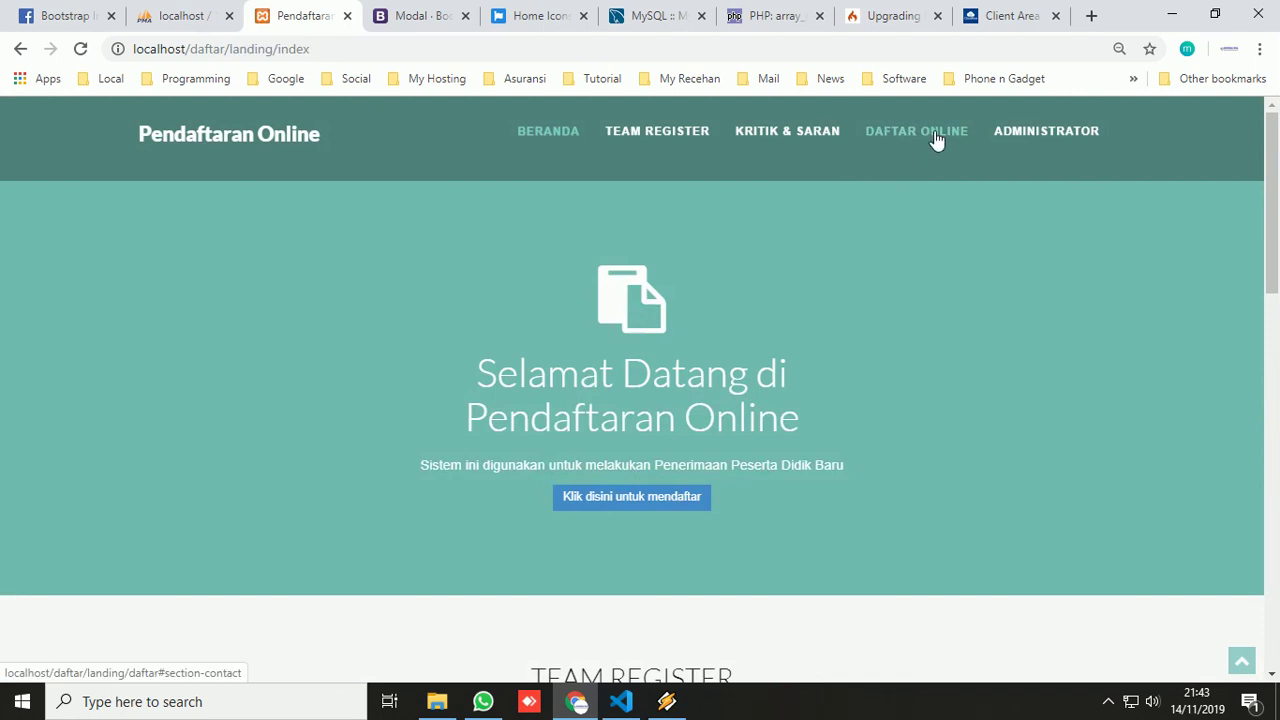
# - View the public list of the three remaining registrants, then return to the welcome page
pyautogui.click(936, 138)
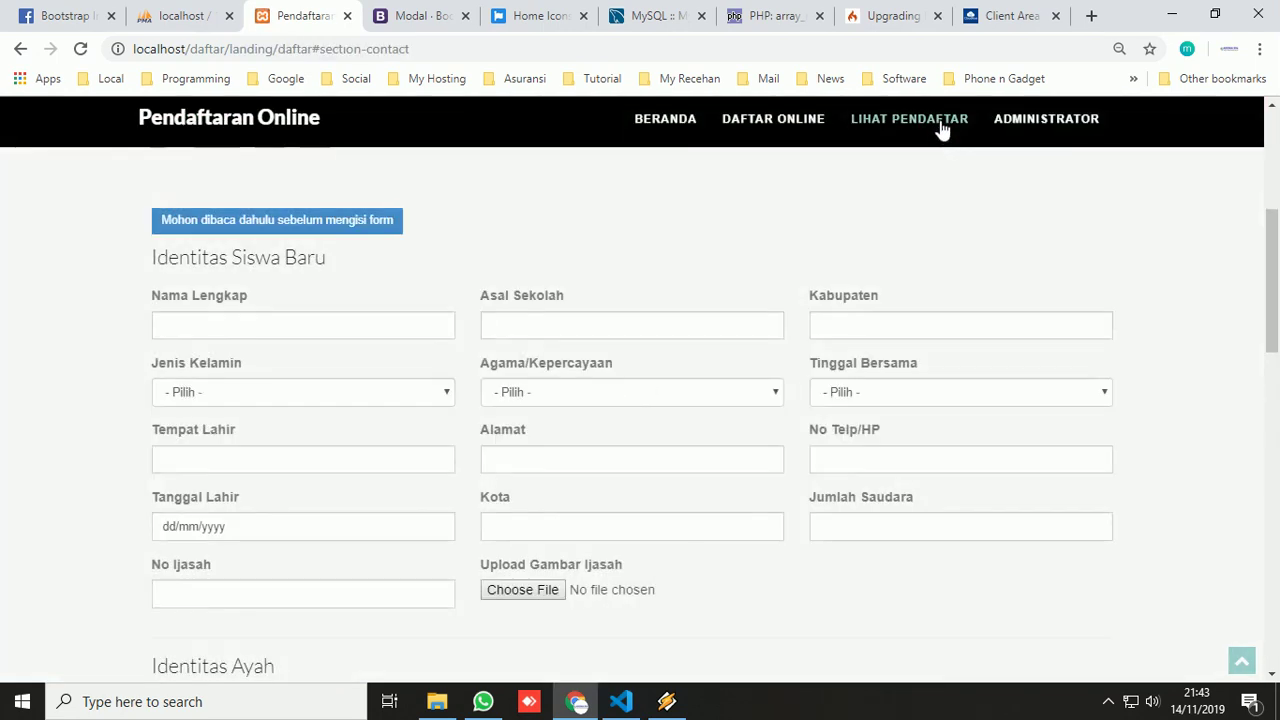
pyautogui.click(940, 128)
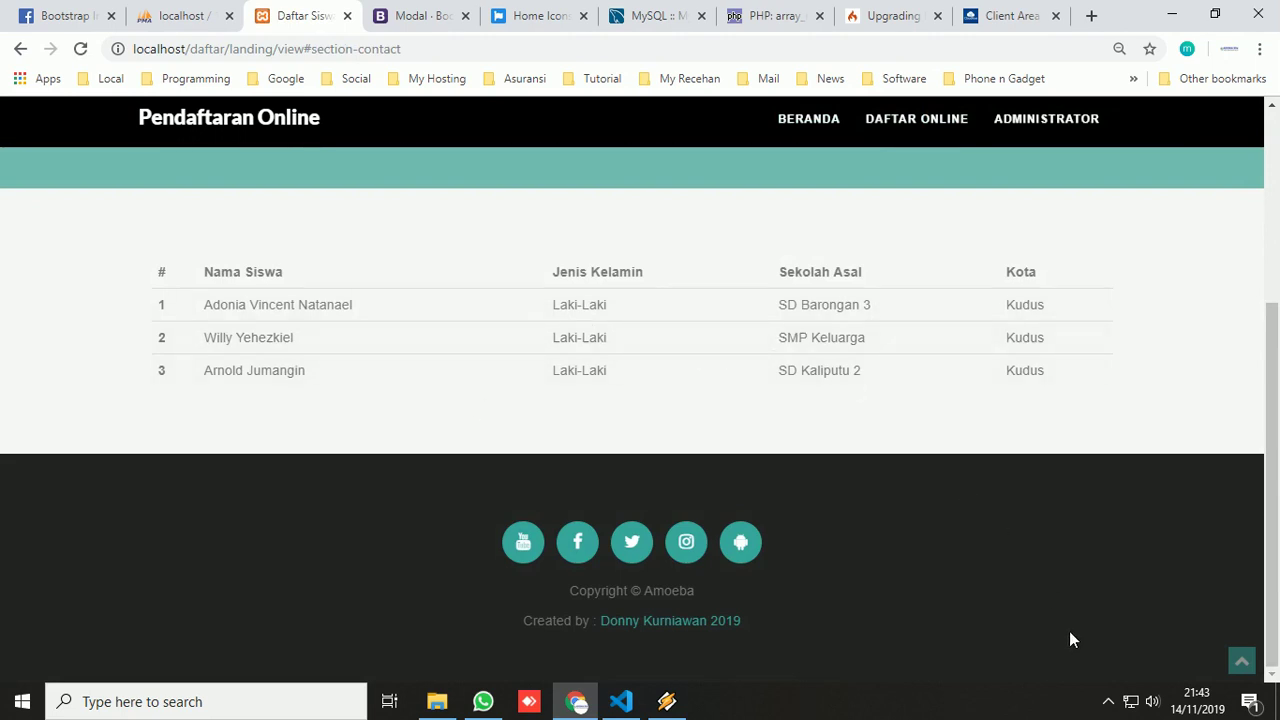
pyautogui.click(806, 122)
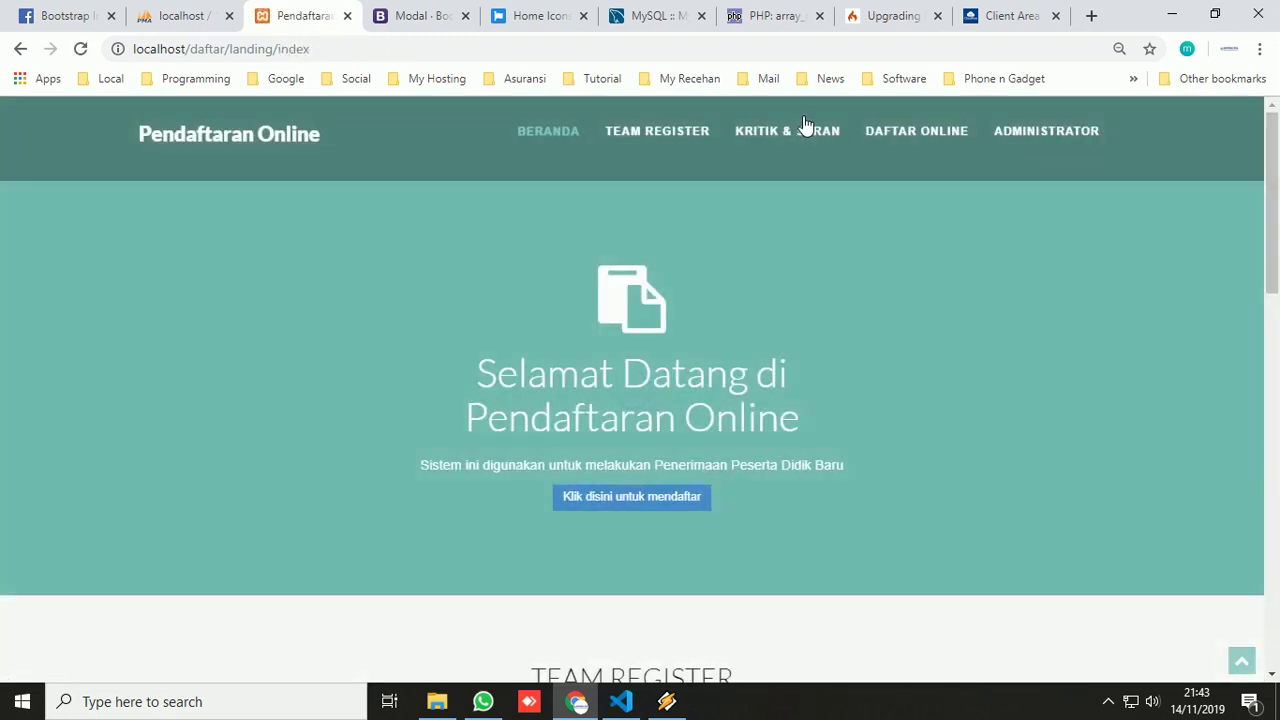
pyautogui.click(1108, 701)
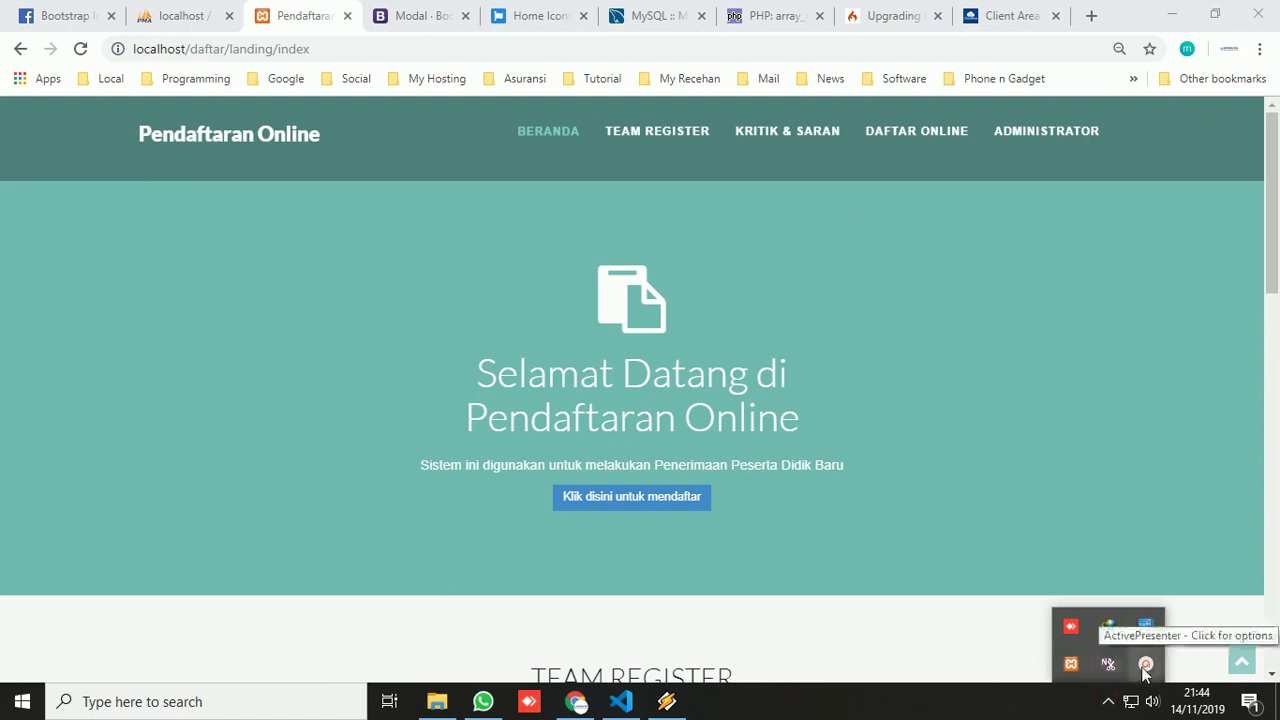